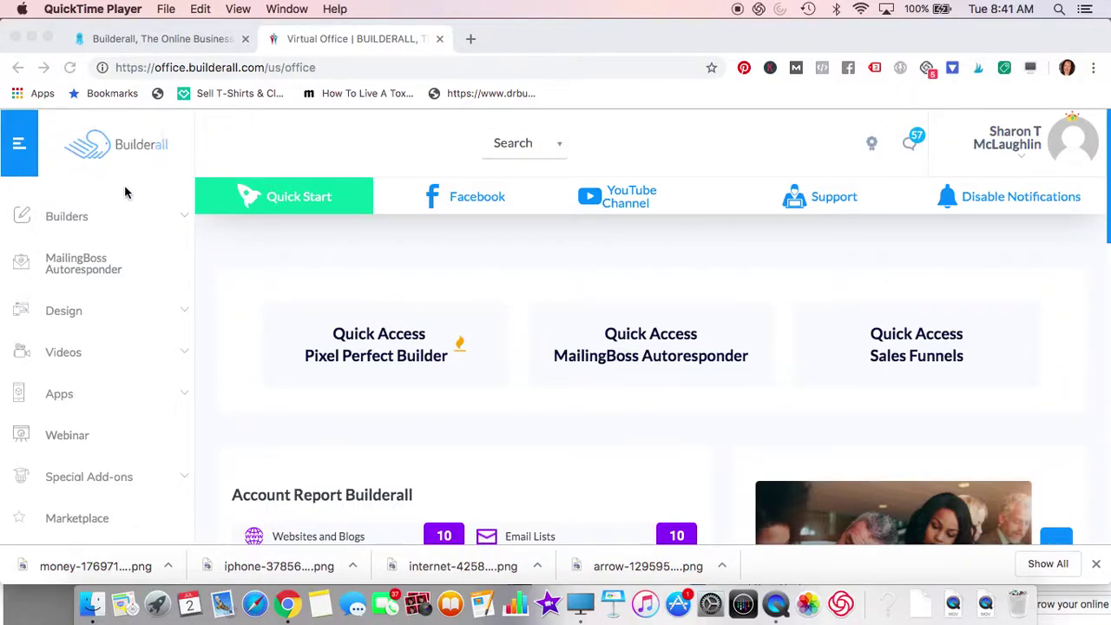
# - Open the template gallery for creating a new website with the Pixel Perfect Builder
pyautogui.click(191, 215)
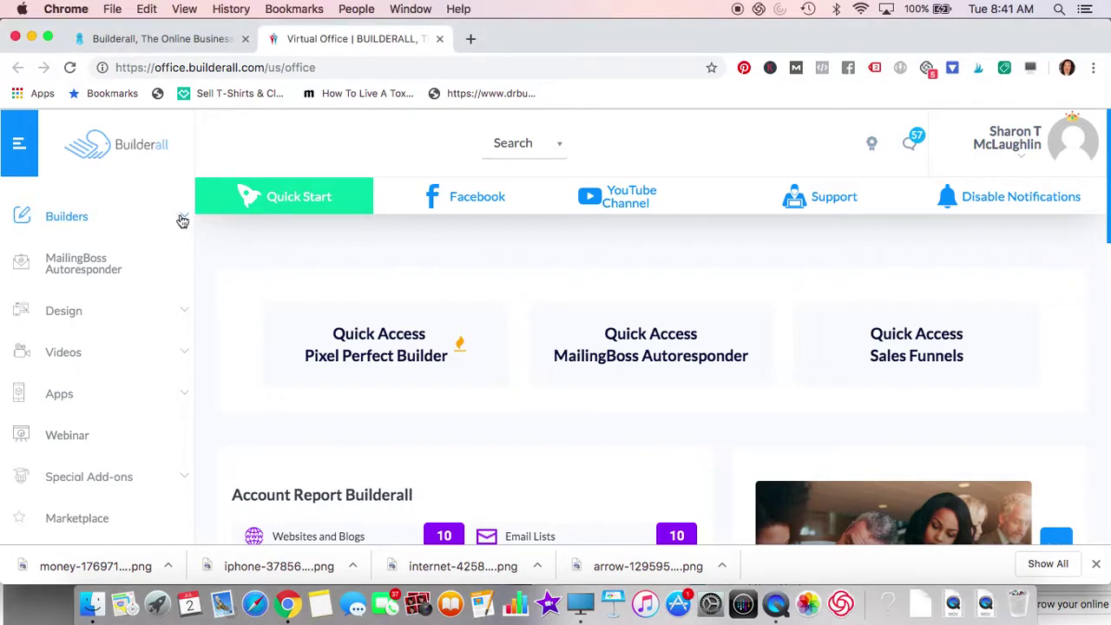
pyautogui.click(181, 219)
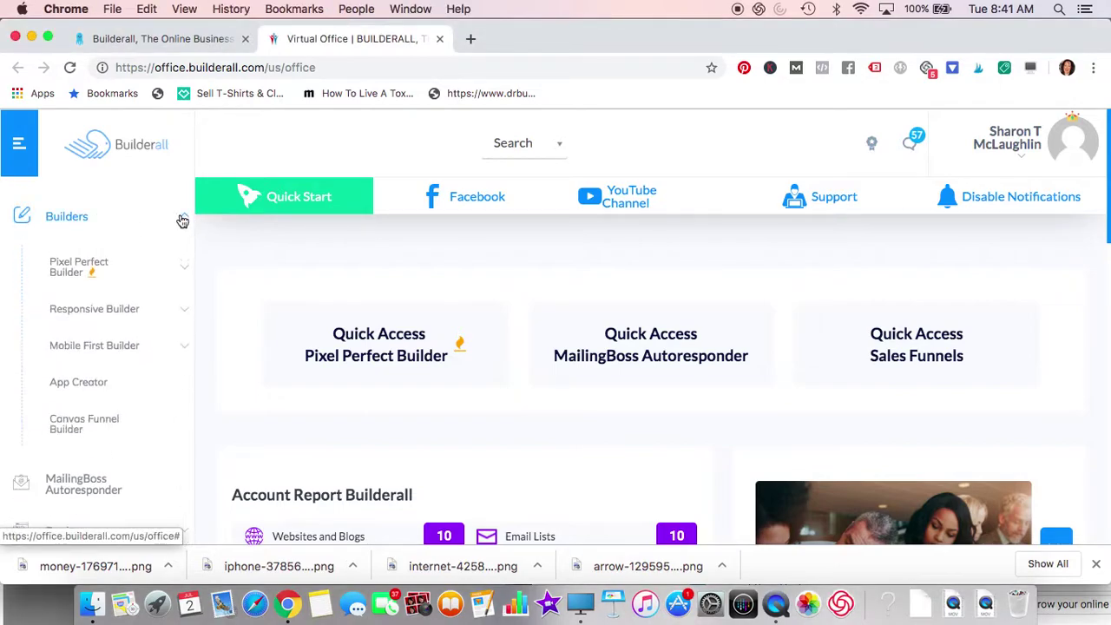
pyautogui.click(185, 271)
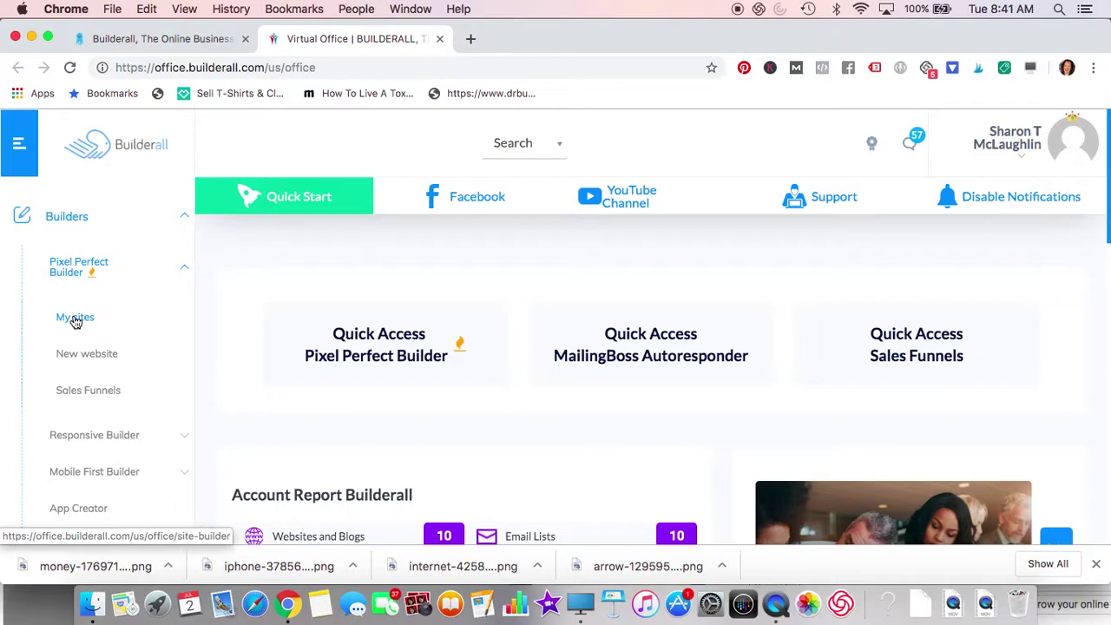
pyautogui.click(84, 360)
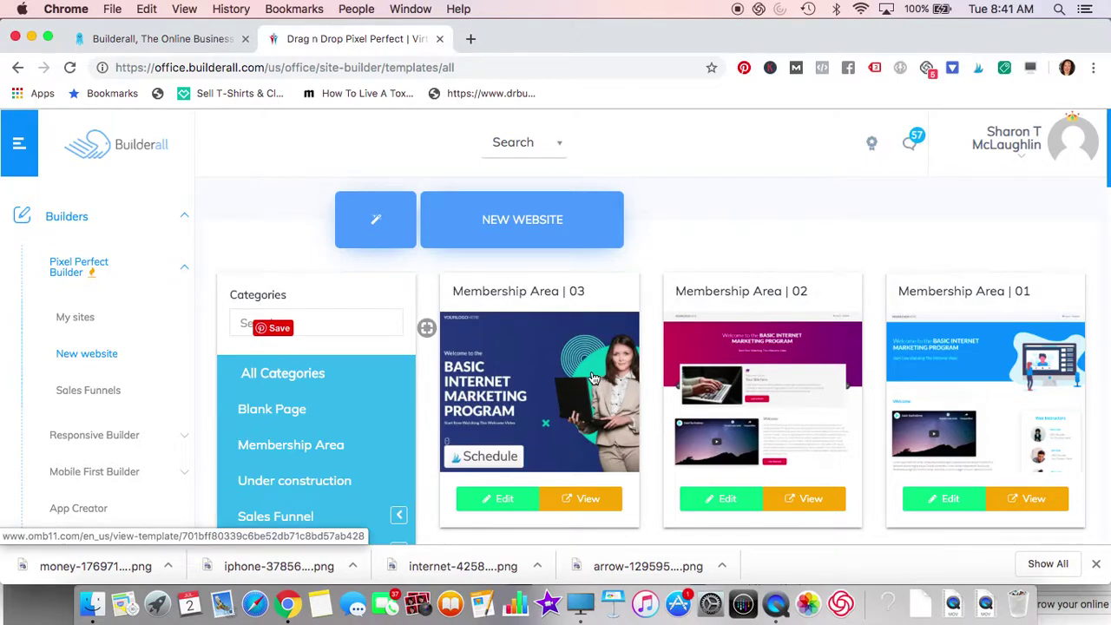
# - Browse the website template gallery and its categories for a suitable design
pyautogui.scroll(-5, 593, 377)
pyautogui.scroll(-4, 593, 378)
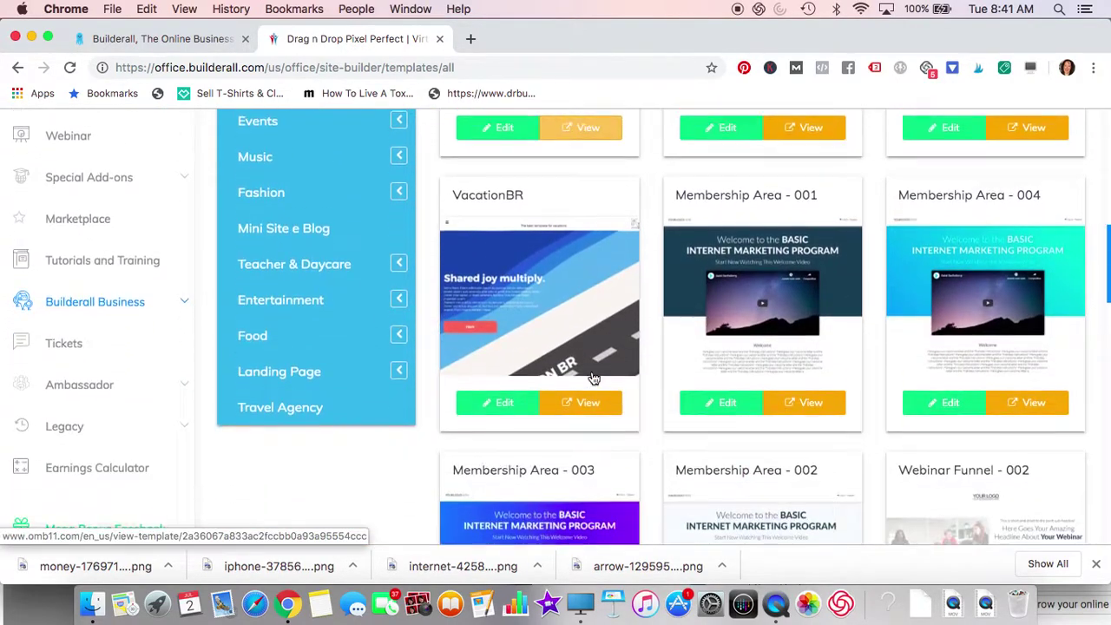
pyautogui.scroll(5, 591, 370)
pyautogui.scroll(1, 593, 382)
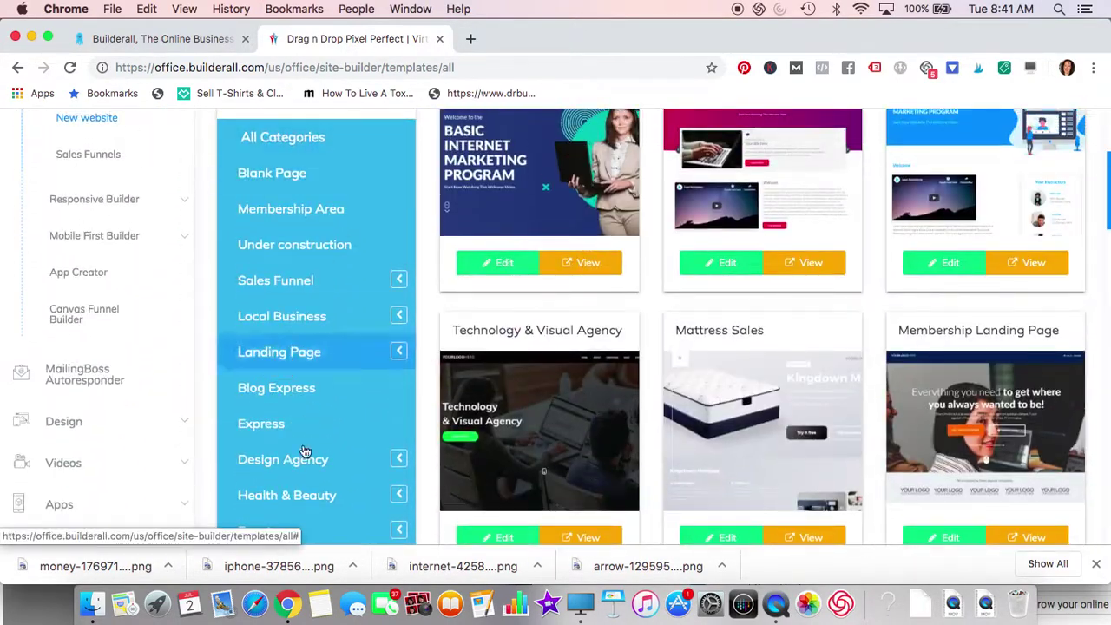
pyautogui.scroll(-3, 723, 451)
pyautogui.scroll(-7, 723, 451)
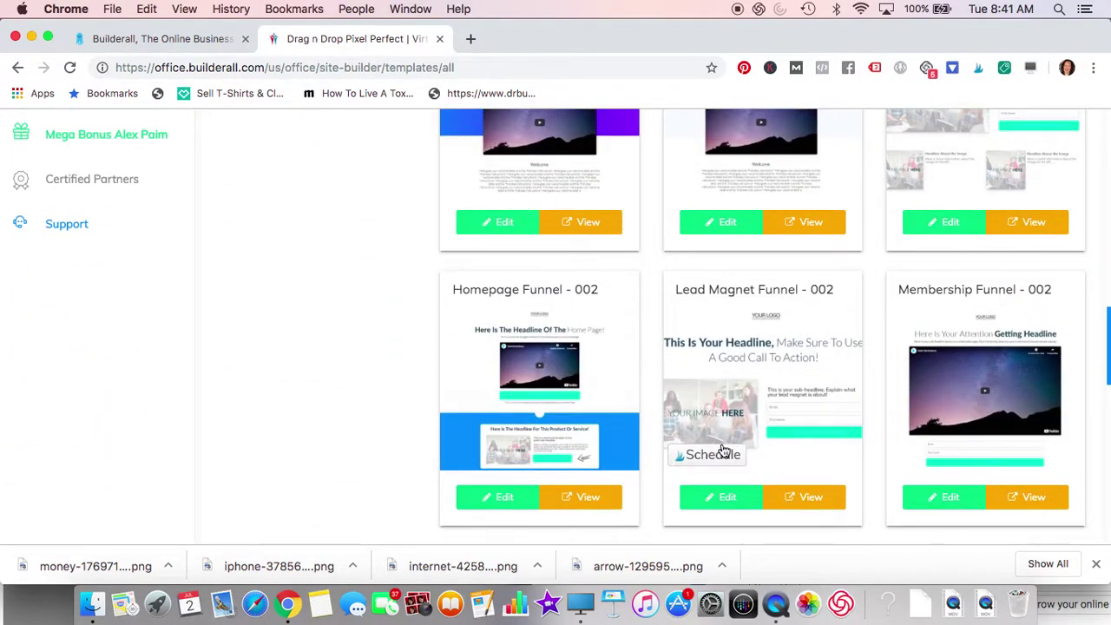
pyautogui.scroll(-5, 723, 450)
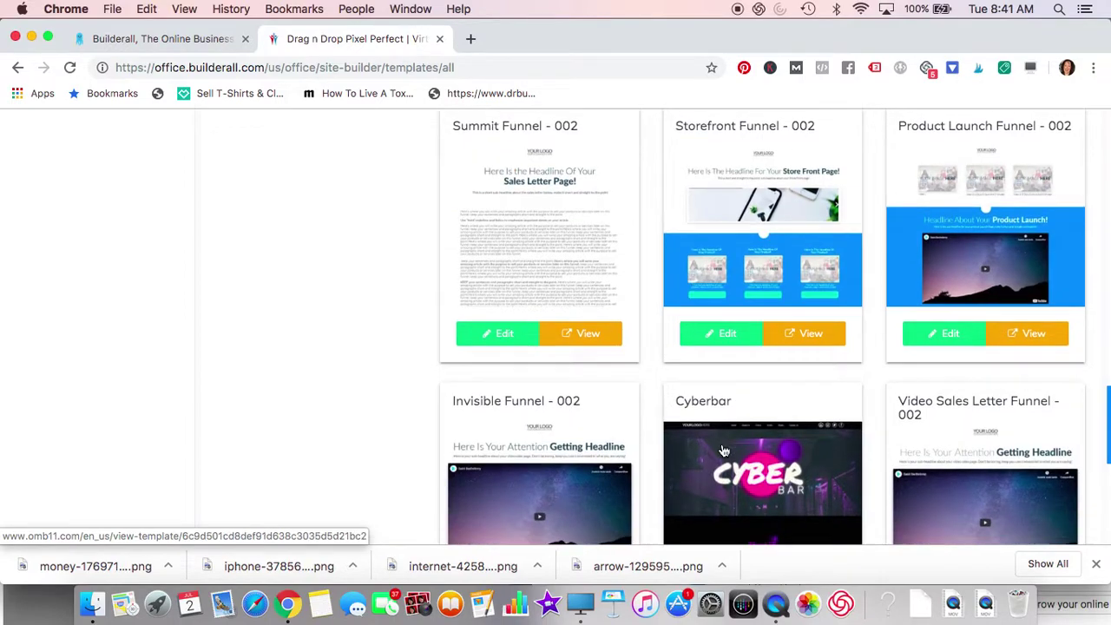
pyautogui.scroll(-5, 723, 451)
pyautogui.scroll(-3, 722, 444)
pyautogui.scroll(-1, 724, 451)
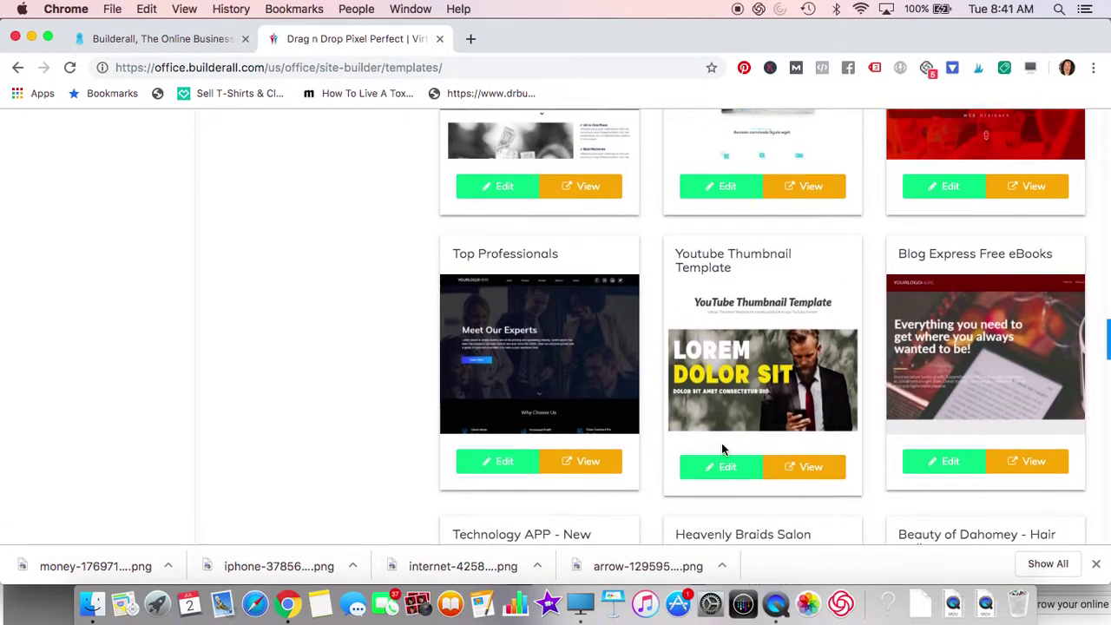
pyautogui.scroll(-2, 722, 448)
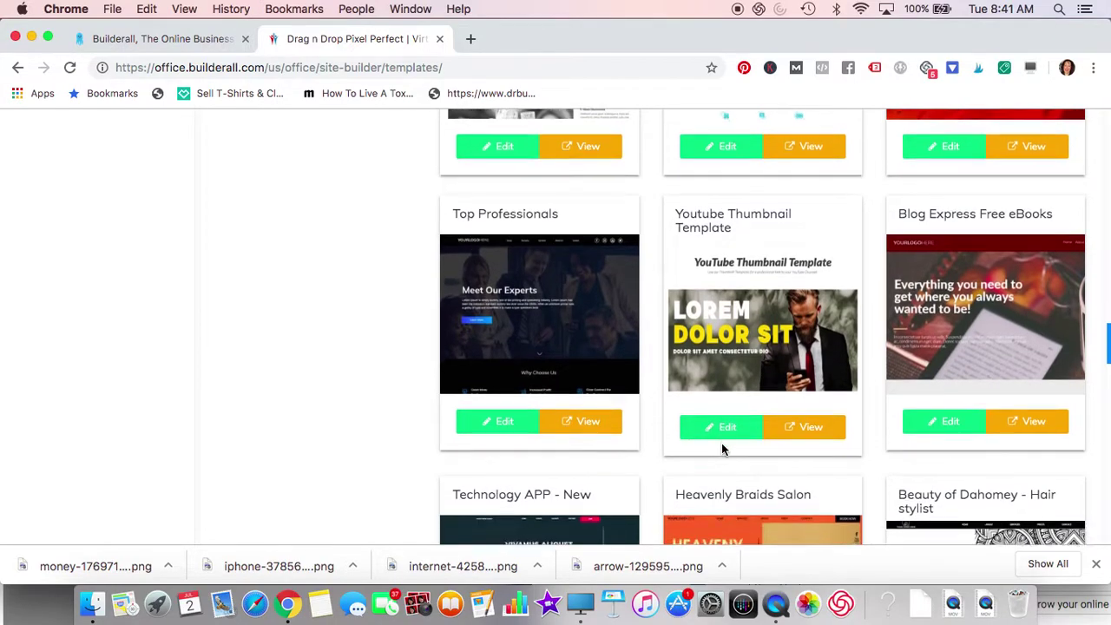
pyautogui.scroll(-1, 721, 443)
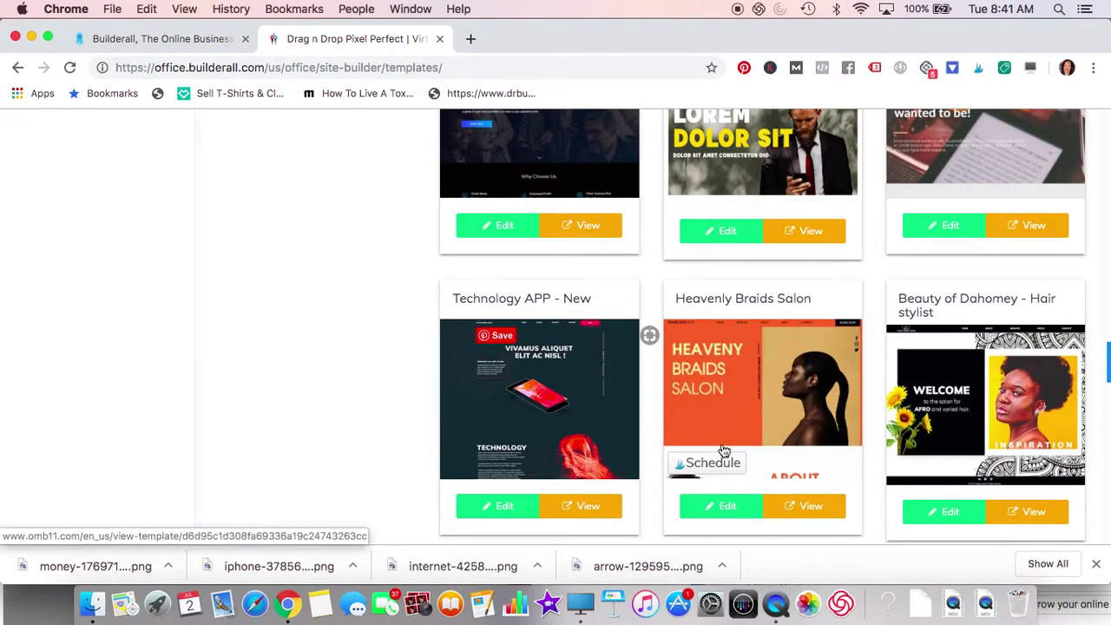
pyautogui.scroll(-4, 724, 451)
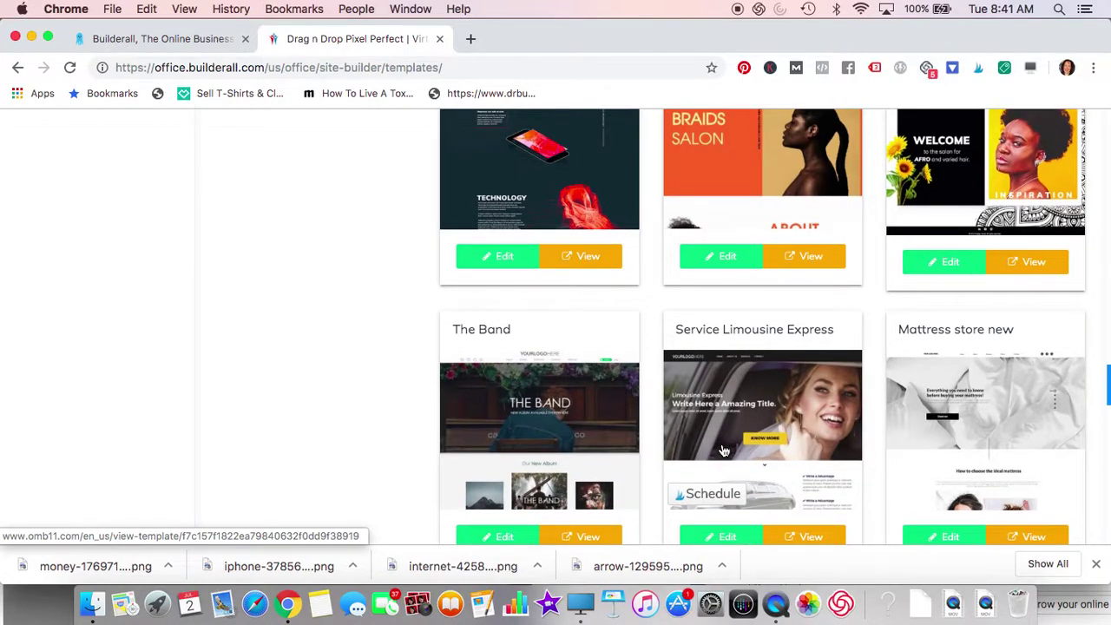
pyautogui.scroll(-1, 724, 450)
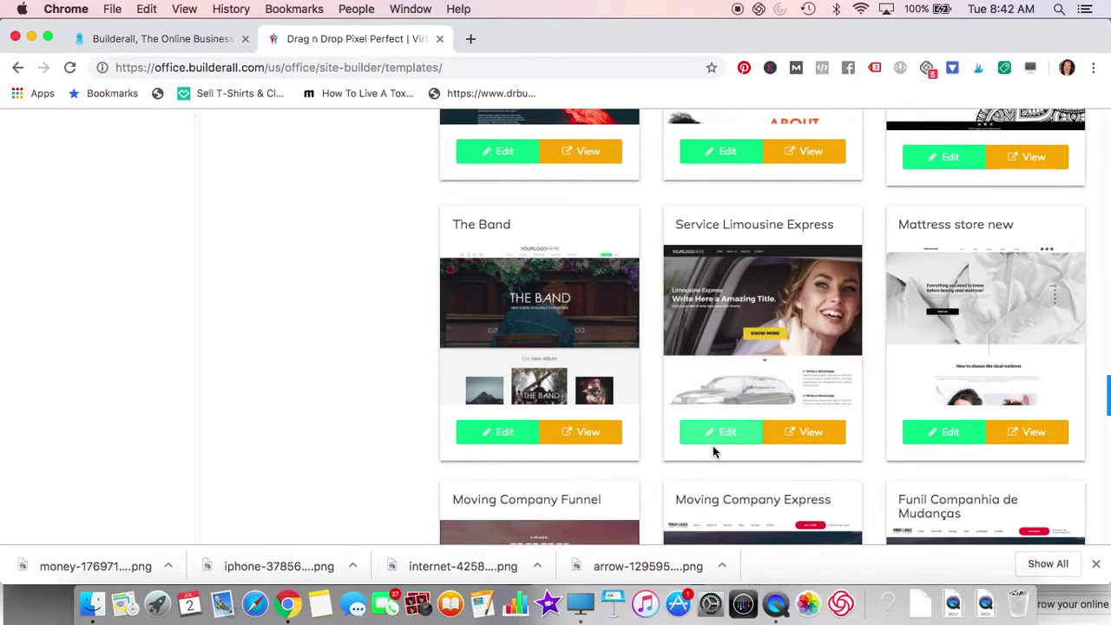
# - Open the Service Limousine Express template for editing, register it as a site named "first" and save it
pyautogui.click(726, 434)
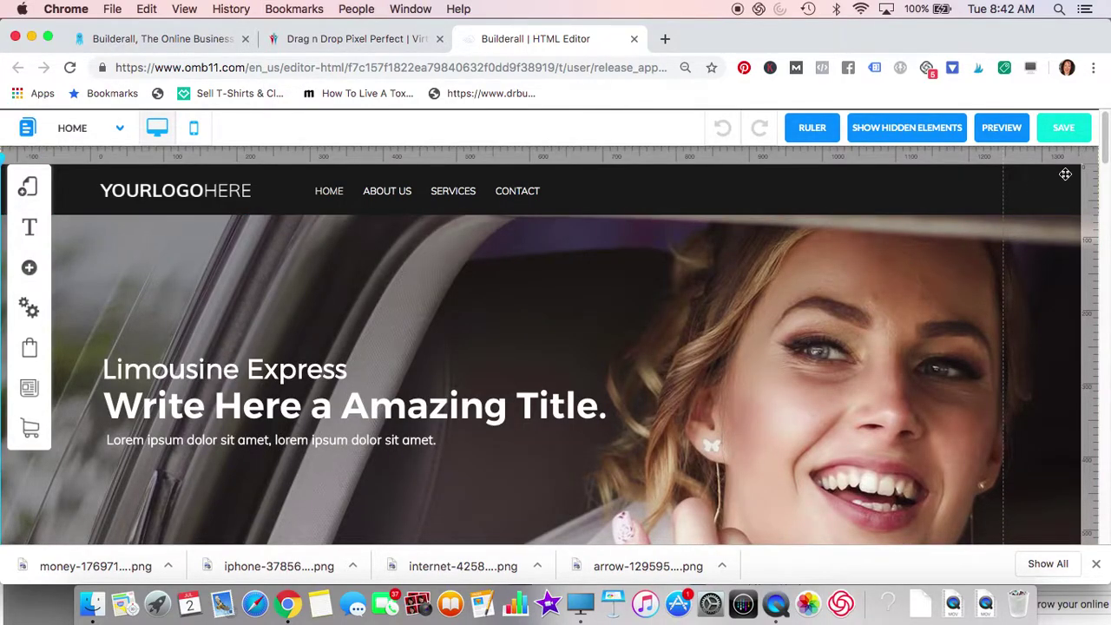
pyautogui.click(1064, 132)
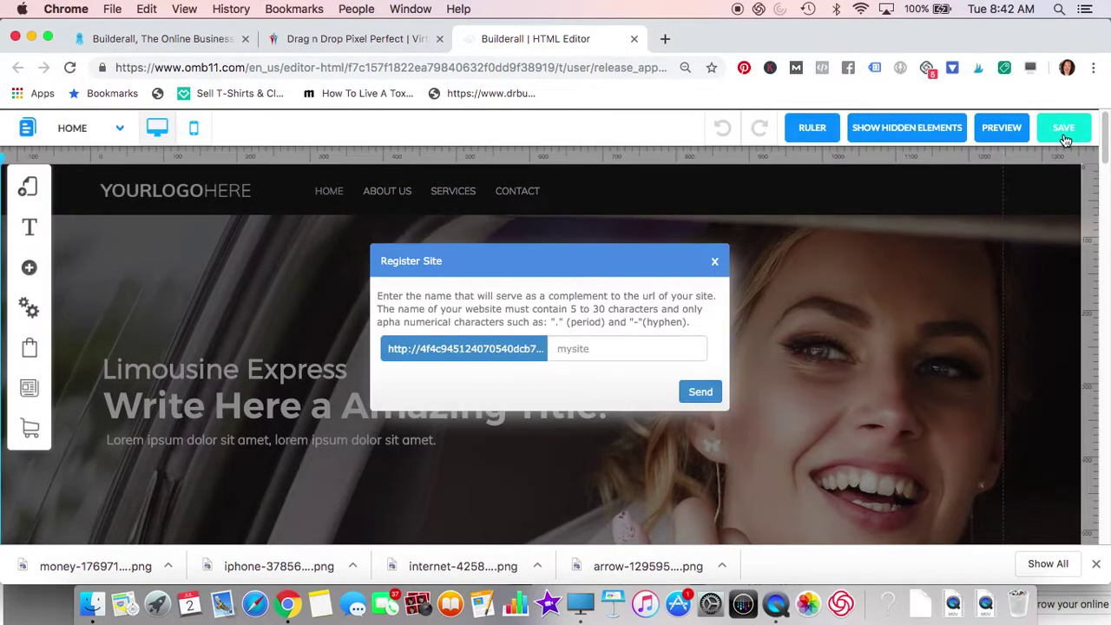
pyautogui.click(595, 347)
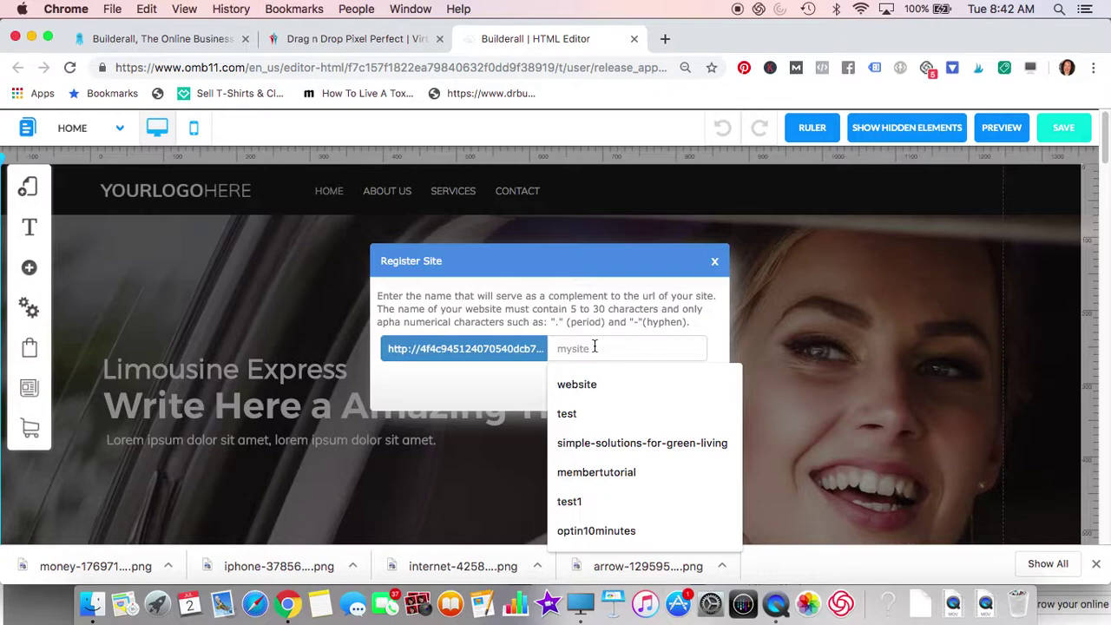
pyautogui.write('first')
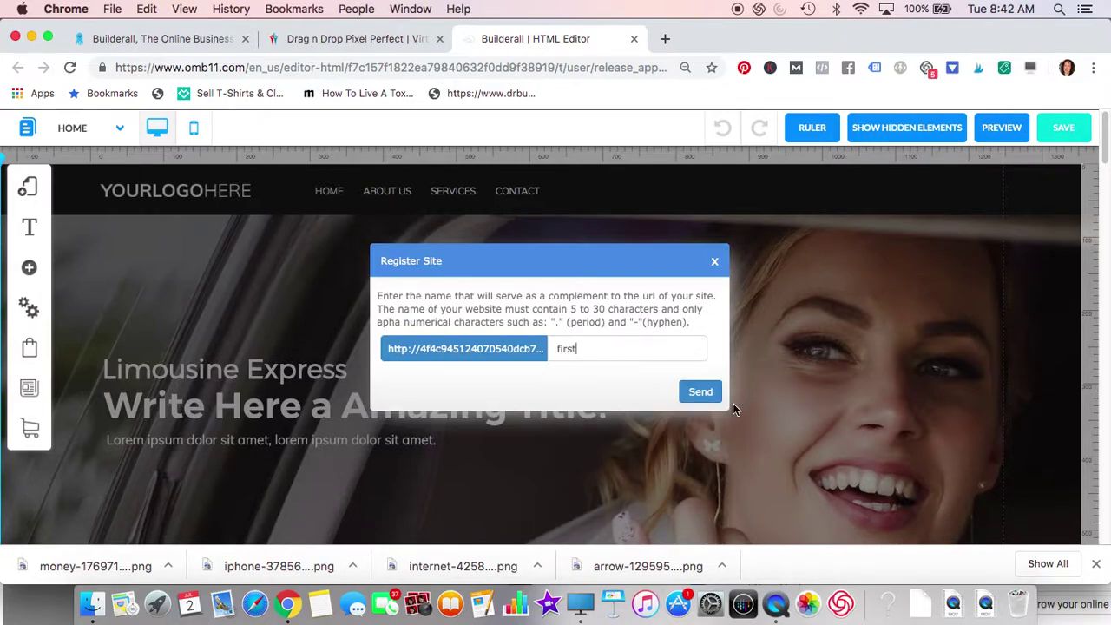
pyautogui.click(701, 392)
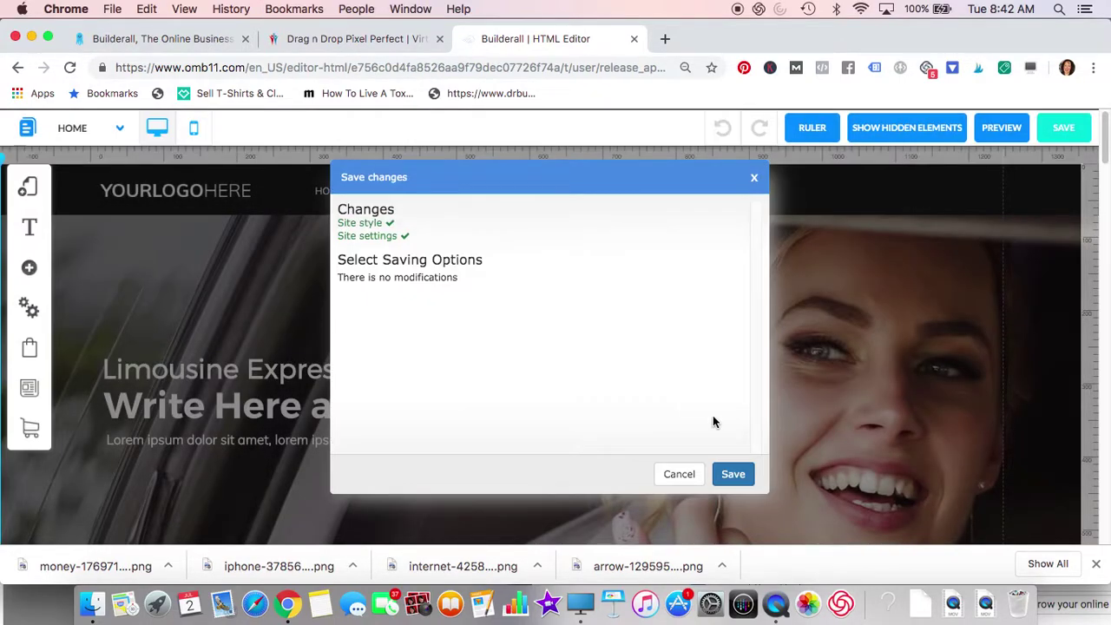
pyautogui.click(734, 475)
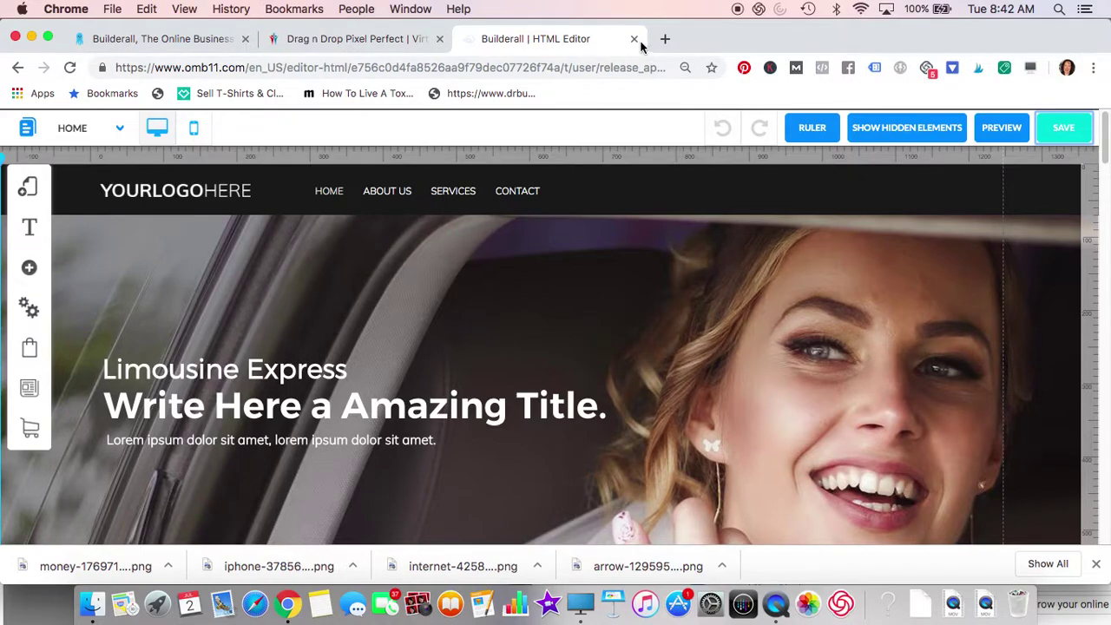
# - Close the template editor, leaving the page, and open the list of Pixel Perfect Builder sites
pyautogui.click(635, 39)
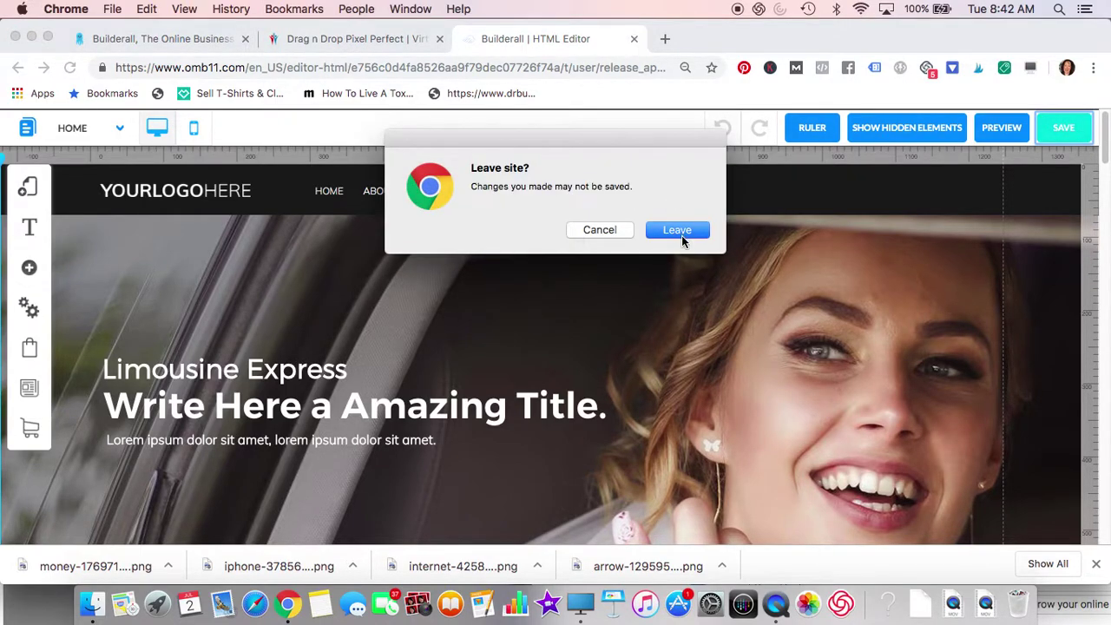
pyautogui.click(683, 237)
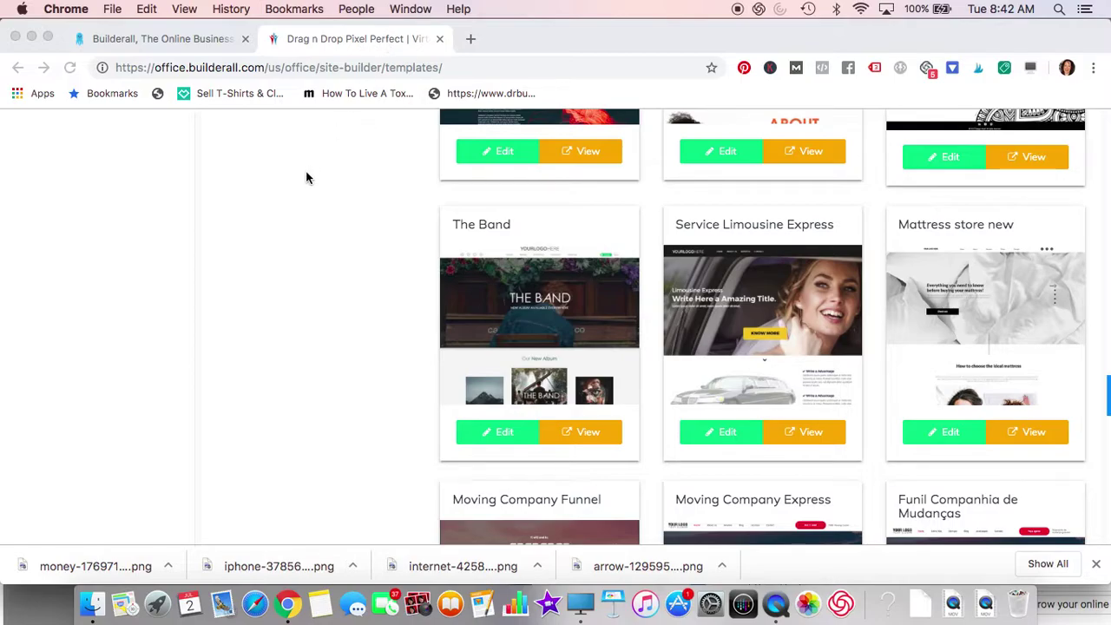
pyautogui.scroll(10, 306, 178)
pyautogui.scroll(10, 305, 178)
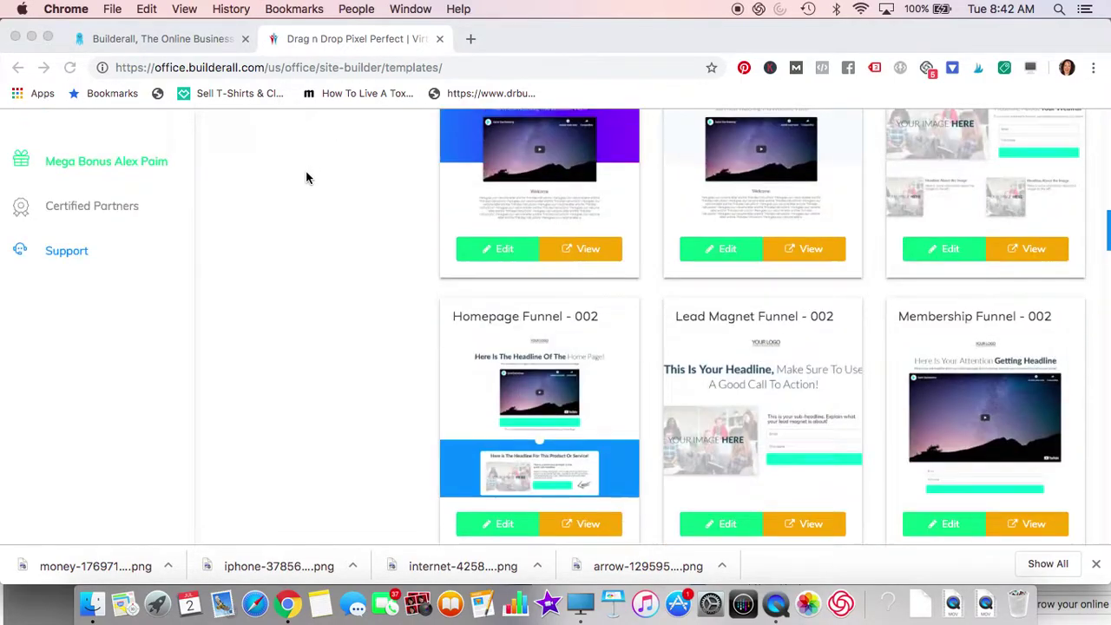
pyautogui.scroll(5, 306, 184)
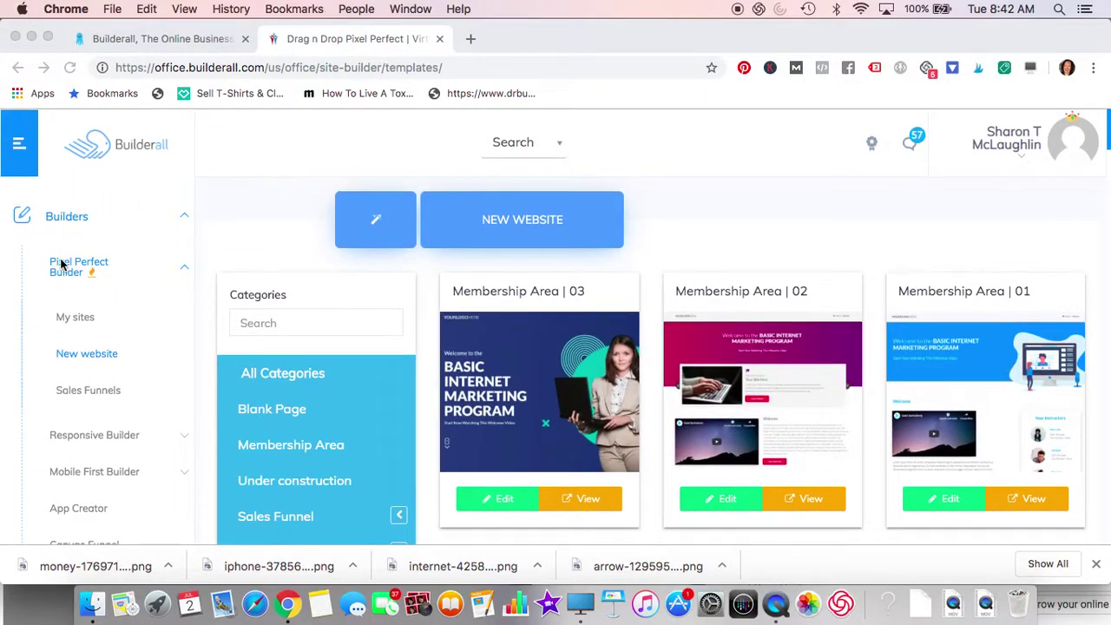
pyautogui.click(94, 318)
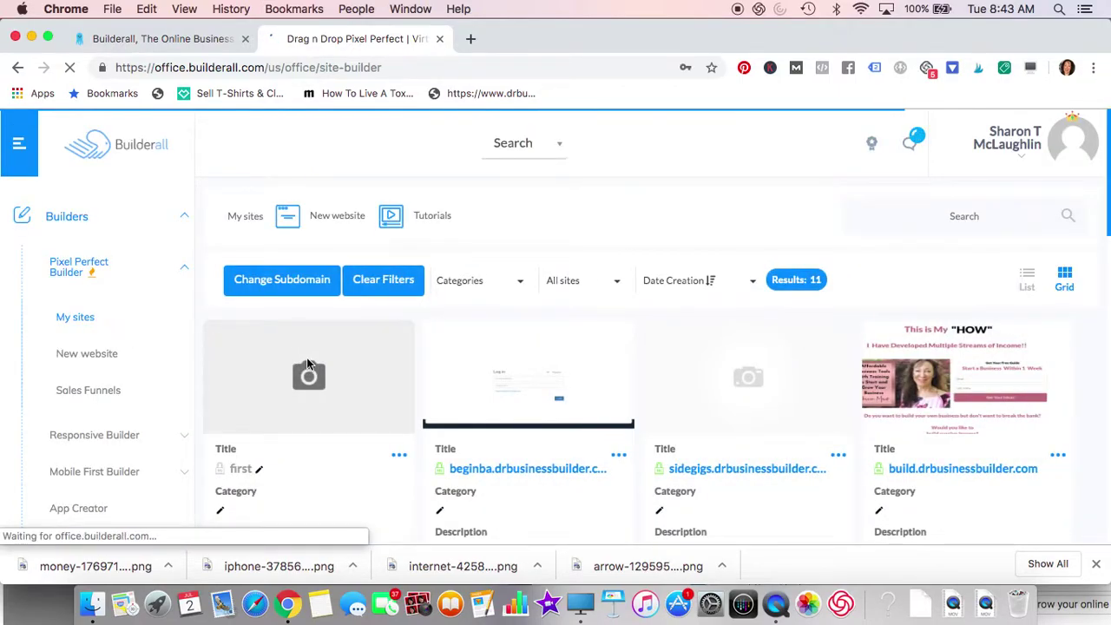
# - Look through the saved sites and review the additional options available for the site "first"
pyautogui.scroll(-2, 307, 362)
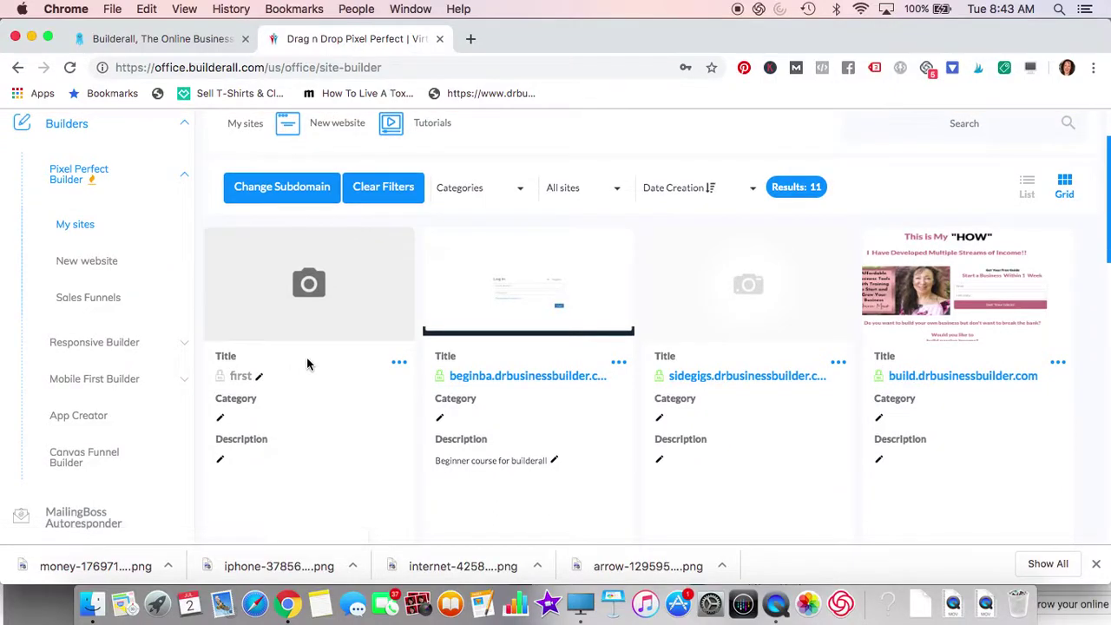
pyautogui.scroll(-10, 476, 421)
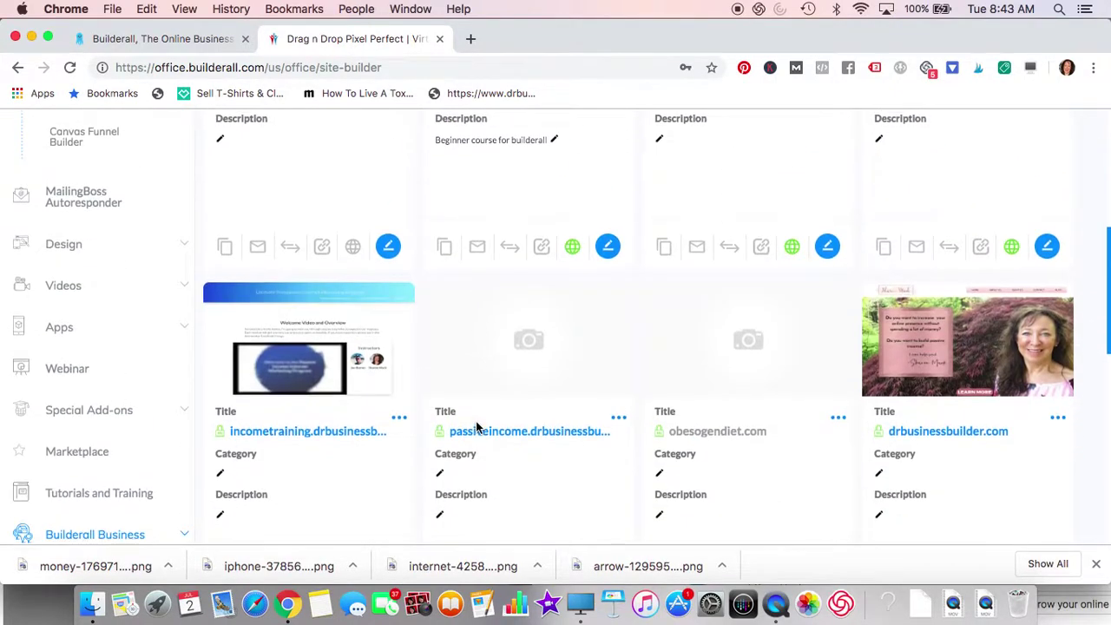
pyautogui.scroll(10, 476, 422)
pyautogui.scroll(1, 476, 421)
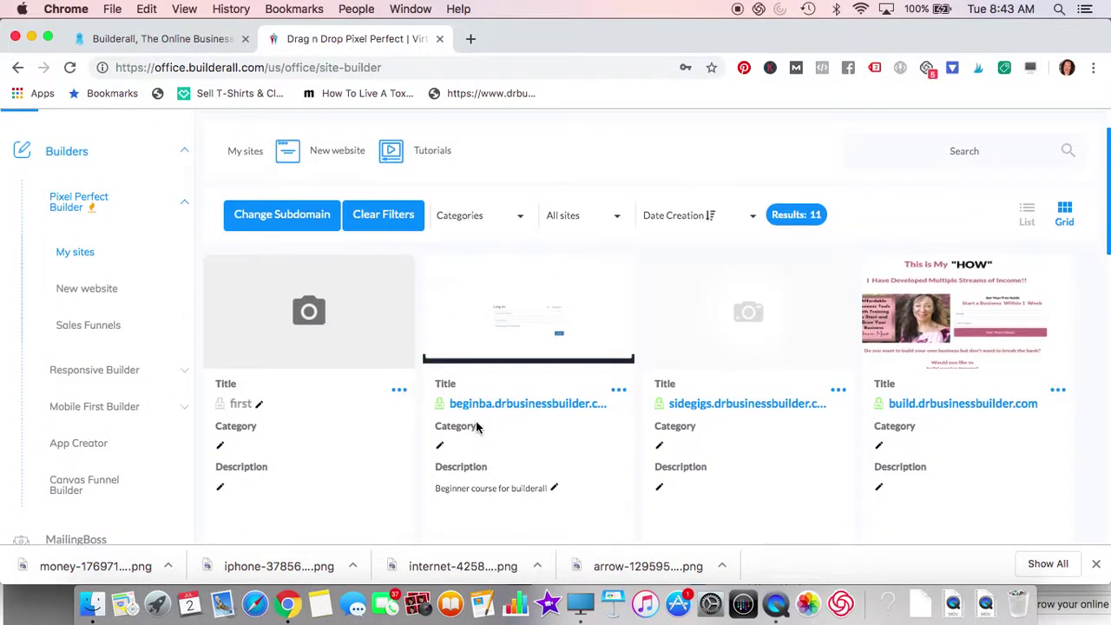
pyautogui.scroll(-2, 325, 437)
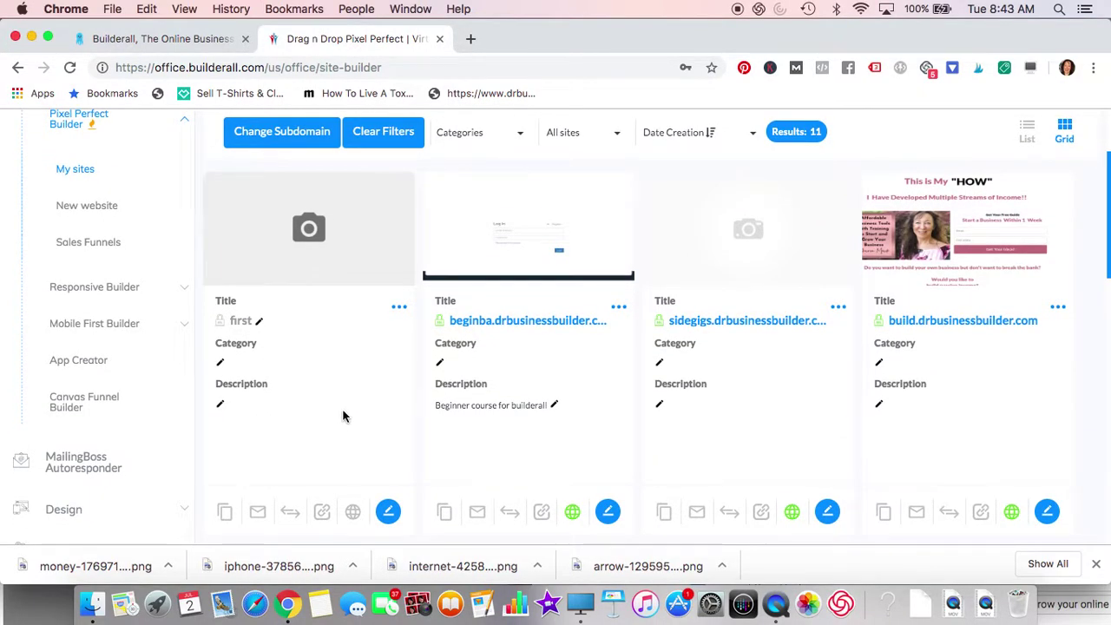
pyautogui.click(399, 308)
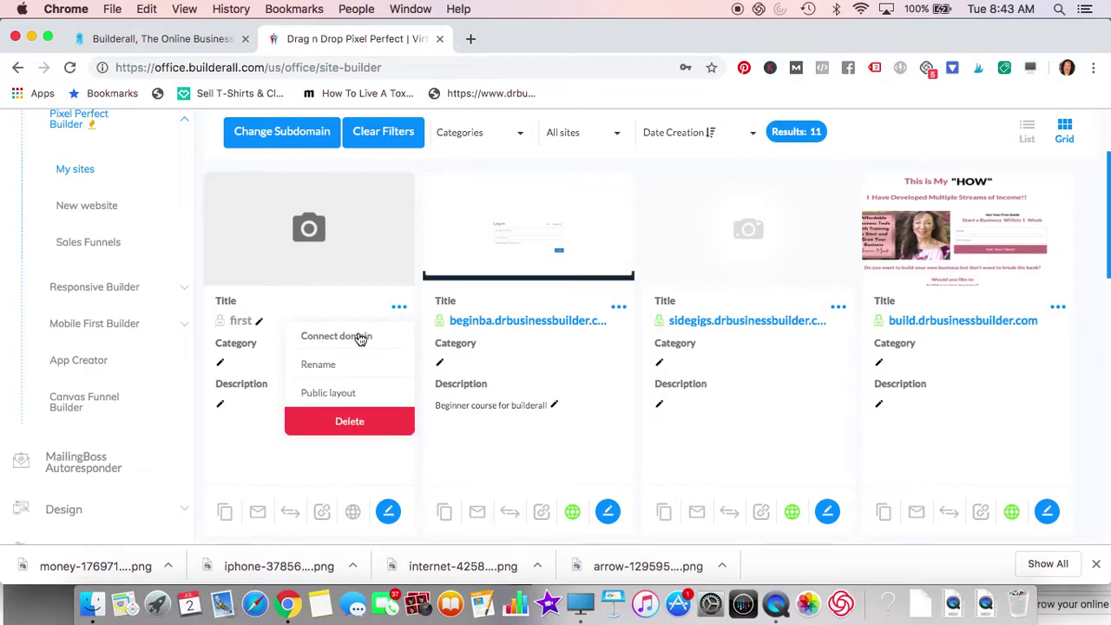
pyautogui.click(359, 450)
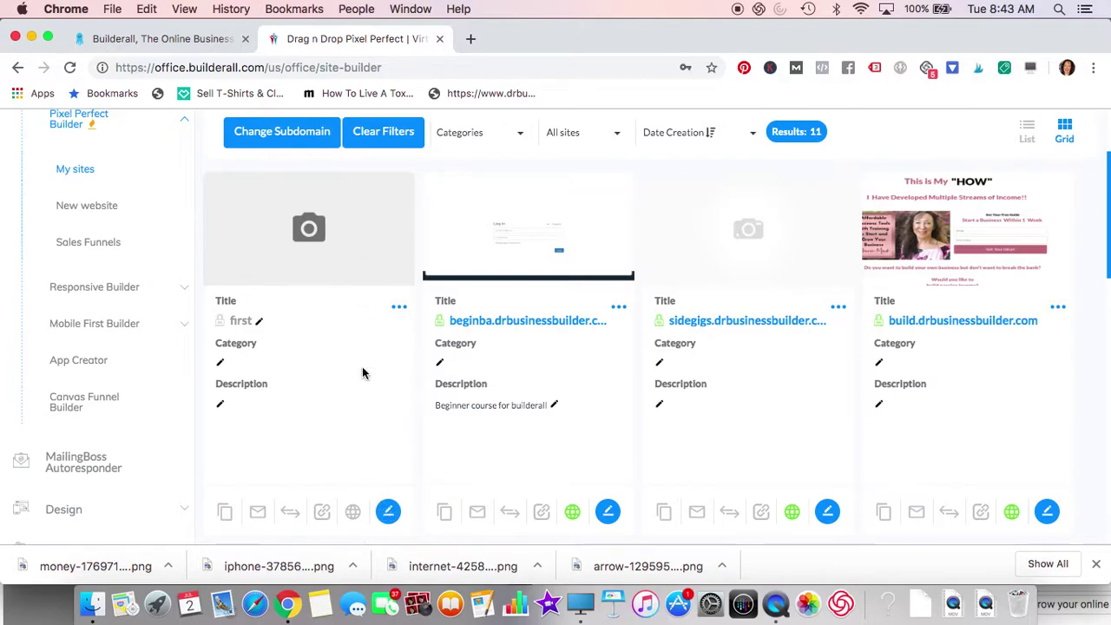
# - Open the site "first" for editing, then move its headline text group up and slightly right and widen it
pyautogui.click(388, 512)
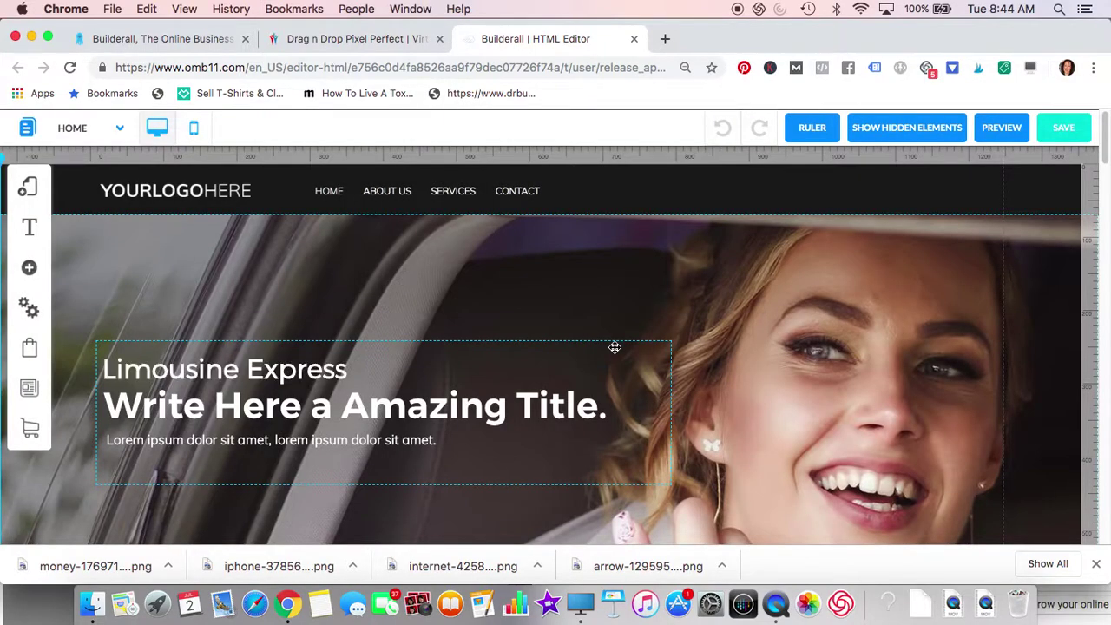
pyautogui.moveTo(626, 362); pyautogui.dragTo(691, 371)
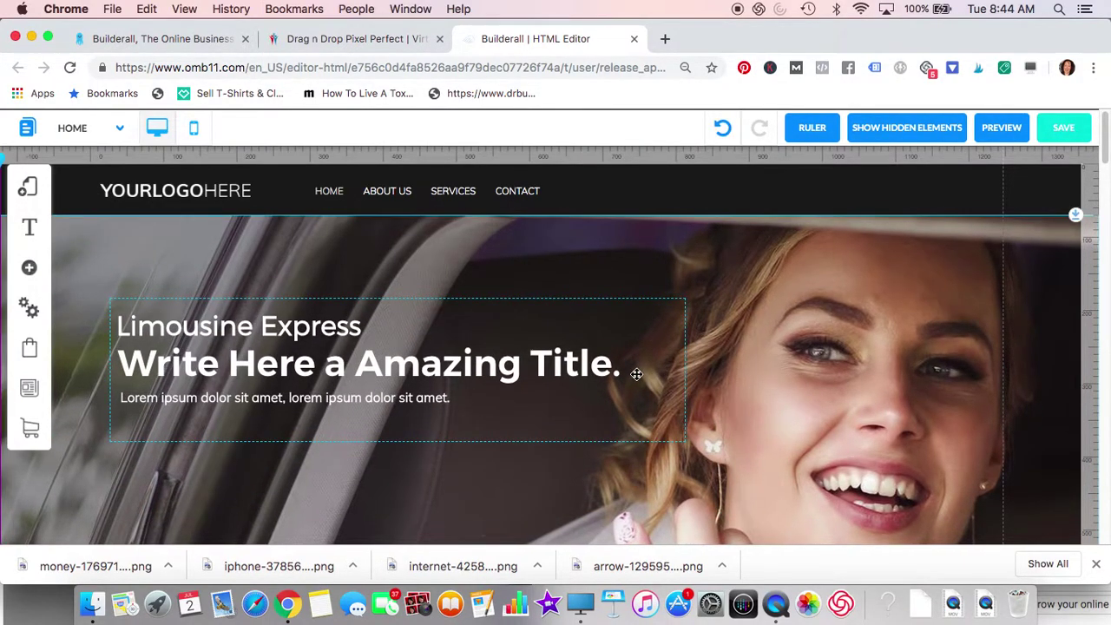
pyautogui.click(687, 378)
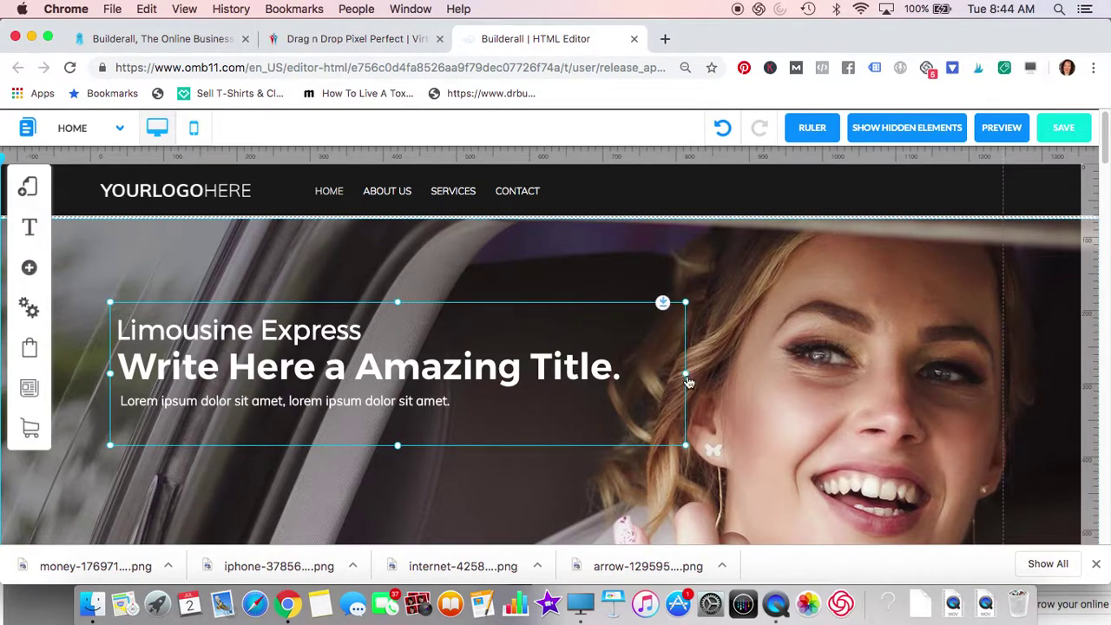
pyautogui.moveTo(686, 378); pyautogui.dragTo(706, 363)
# - Shift the "Limousine Express" text to the right within the headline group and view its animation settings without applying any
pyautogui.moveTo(329, 336); pyautogui.dragTo(441, 342)
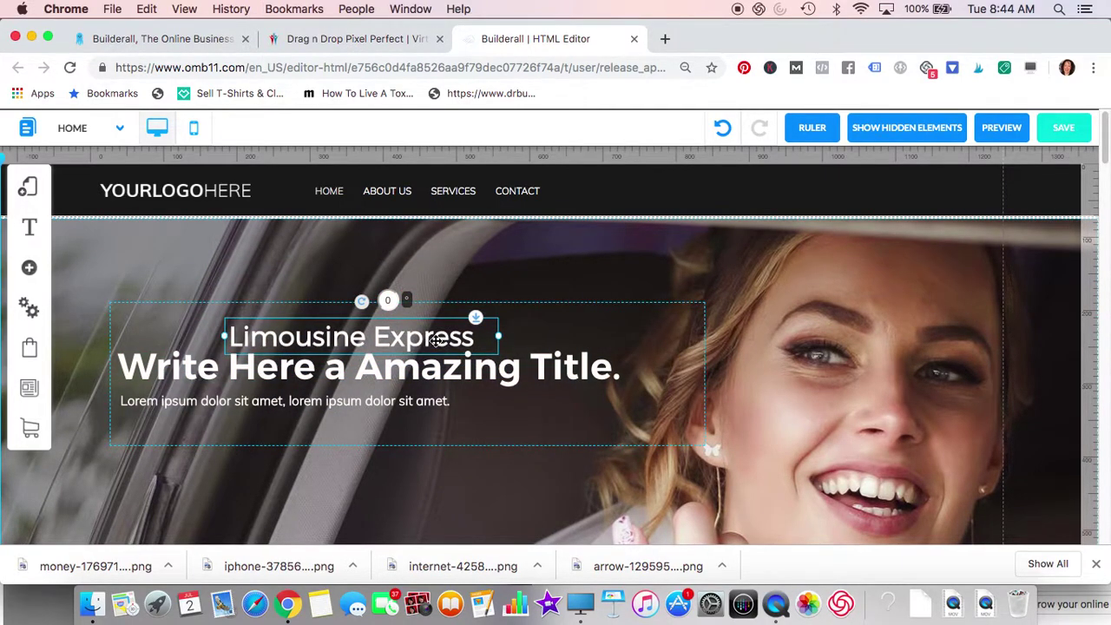
pyautogui.rightClick(438, 339)
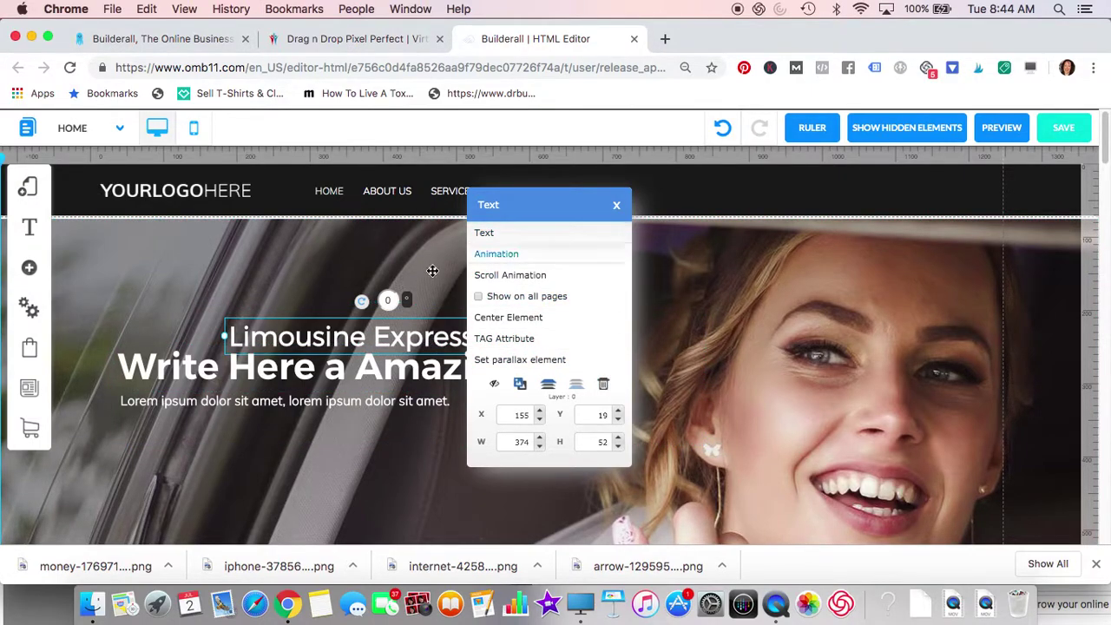
pyautogui.click(516, 257)
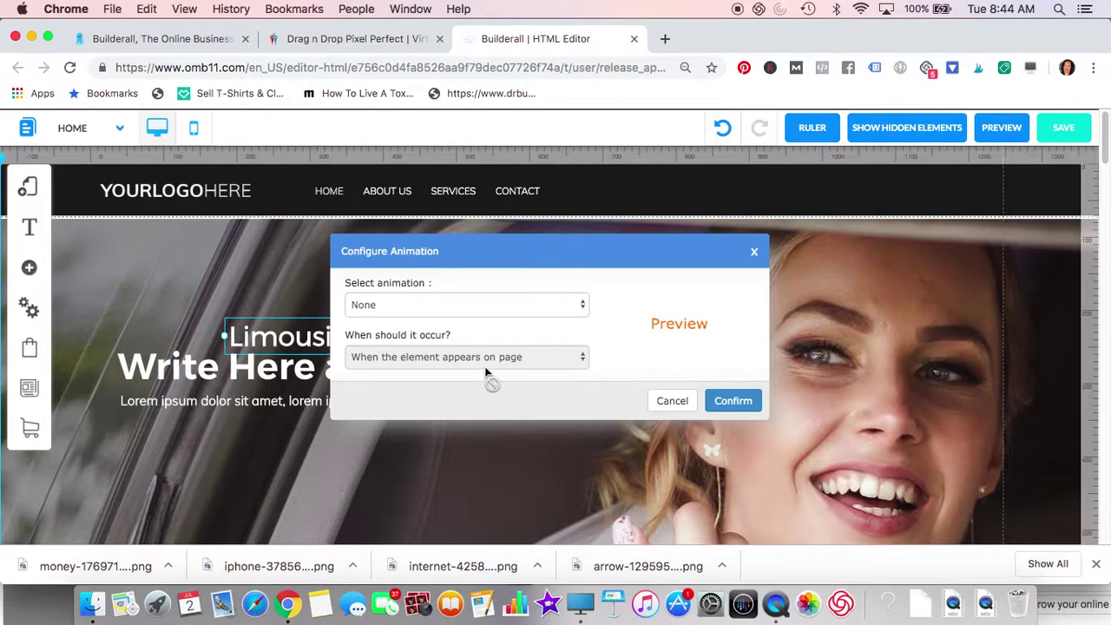
pyautogui.click(670, 399)
# - Delete the "Limousine Express" text above the main title
pyautogui.click(447, 342)
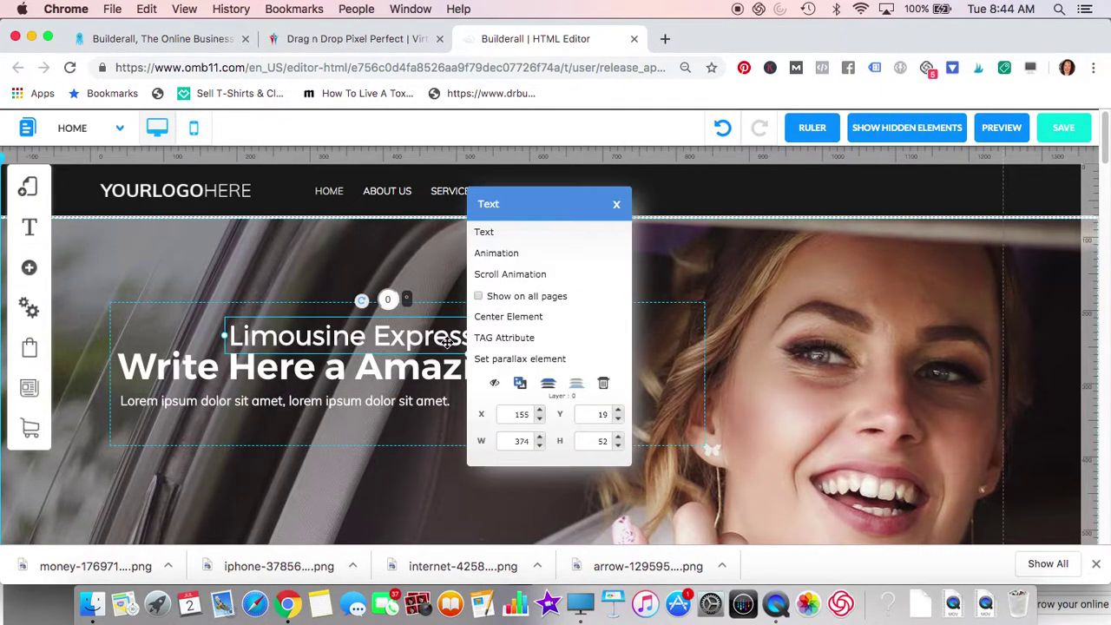
pyautogui.click(605, 386)
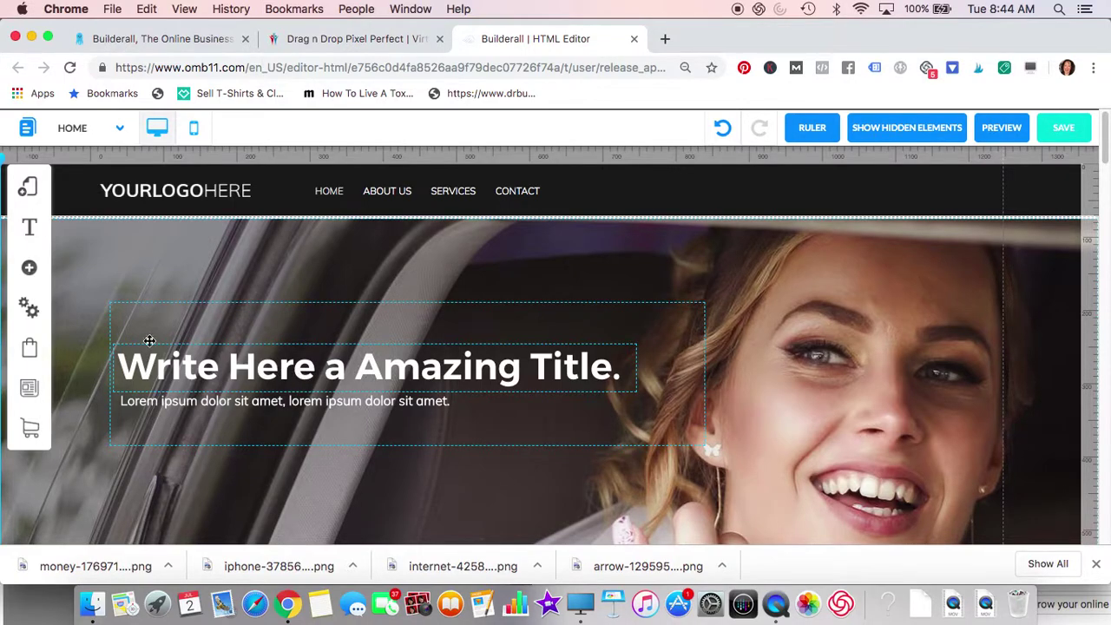
# - Review the text elements available to add and open the H1 Title XL font style for editing
pyautogui.click(29, 271)
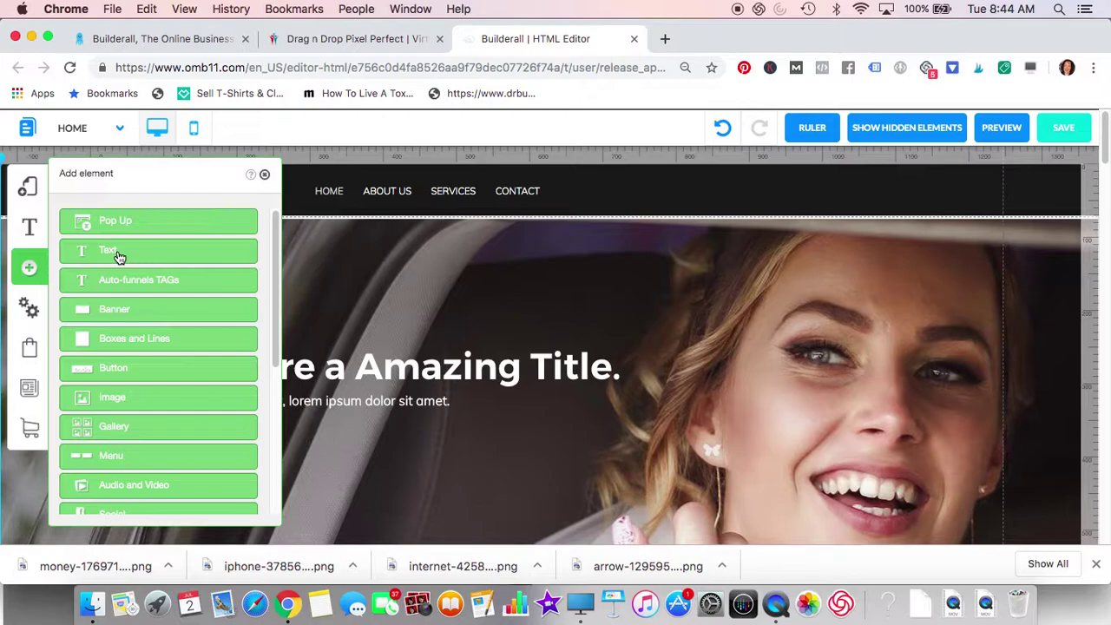
pyautogui.click(119, 252)
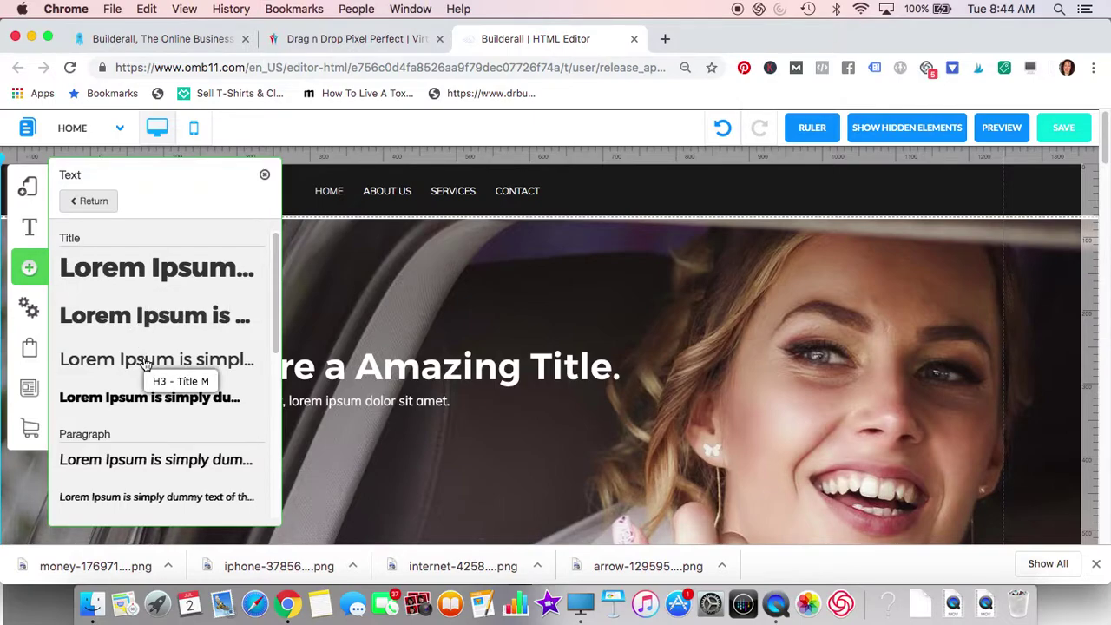
pyautogui.click(27, 230)
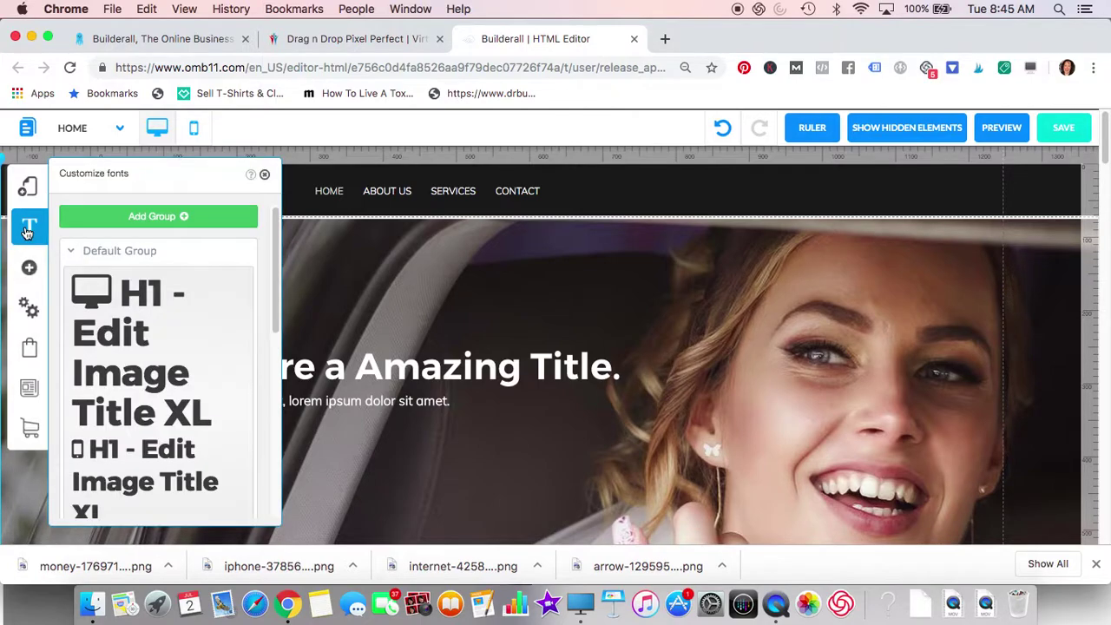
pyautogui.click(205, 384)
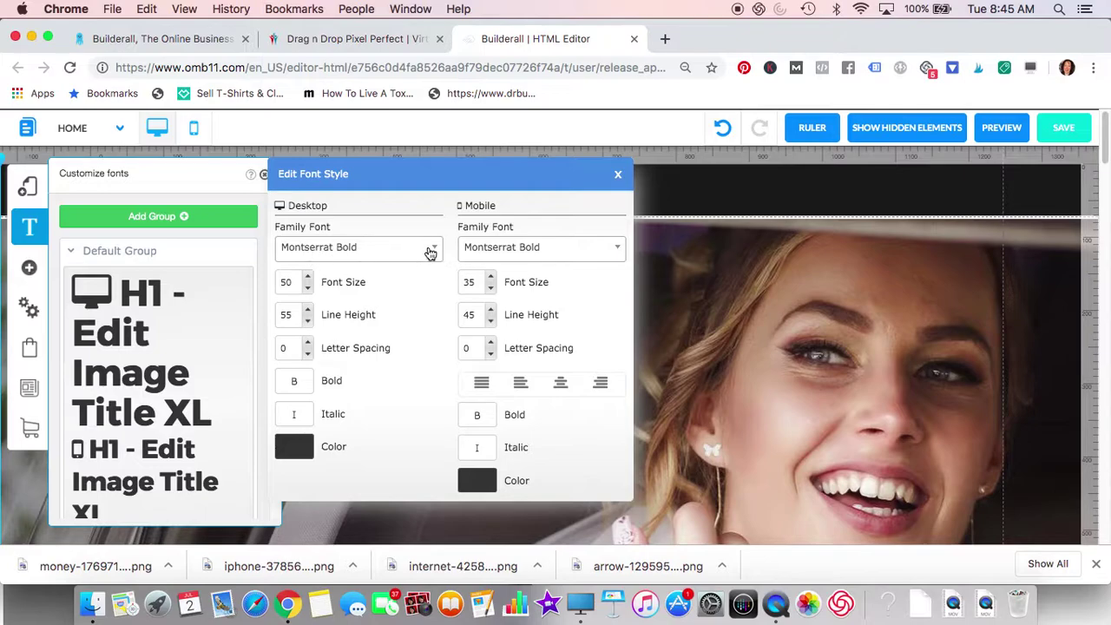
# - Reduce the desktop font size of the H1 Title XL style to 40
pyautogui.click(307, 289)
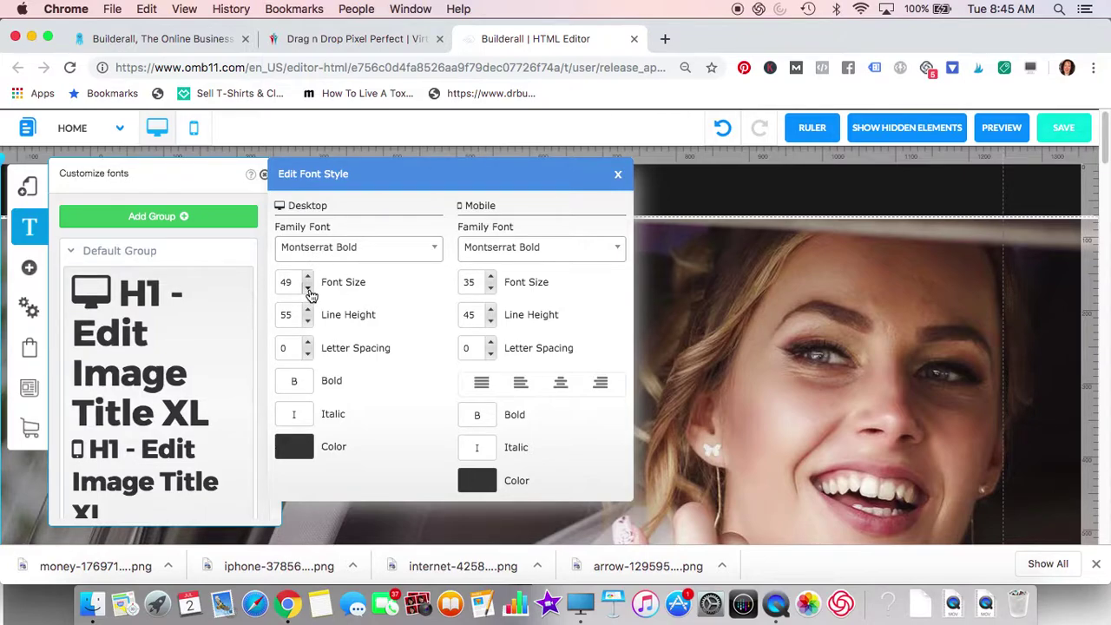
pyautogui.click(308, 293)
pyautogui.click(308, 292)
pyautogui.click(308, 292)
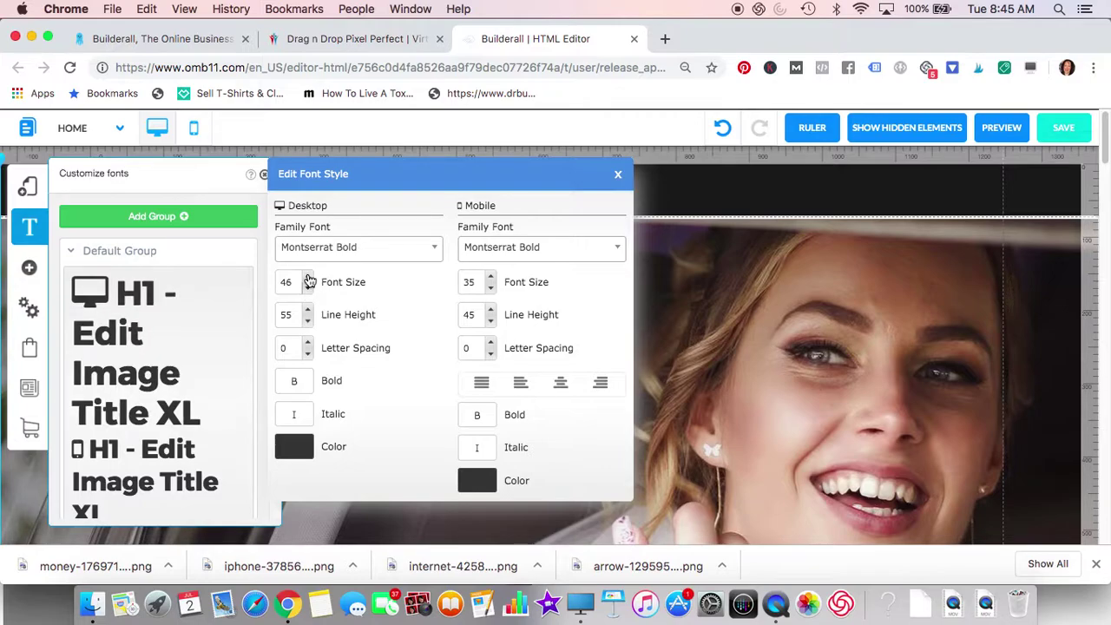
pyautogui.click(308, 287)
pyautogui.click(309, 287)
pyautogui.click(308, 286)
pyautogui.click(308, 286)
pyautogui.click(308, 287)
pyautogui.click(308, 286)
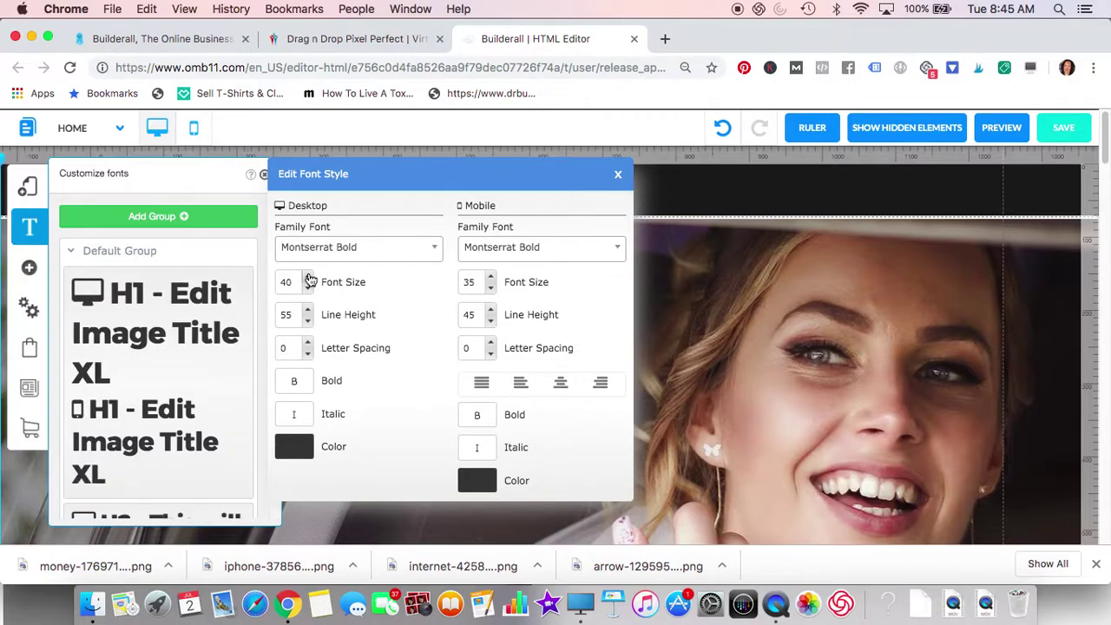
# - Raise the desktop font size of the H1 Title XL style to 50
pyautogui.click(308, 277)
pyautogui.click(308, 277)
pyautogui.click(309, 277)
pyautogui.click(308, 277)
pyautogui.click(308, 277)
pyautogui.click(308, 277)
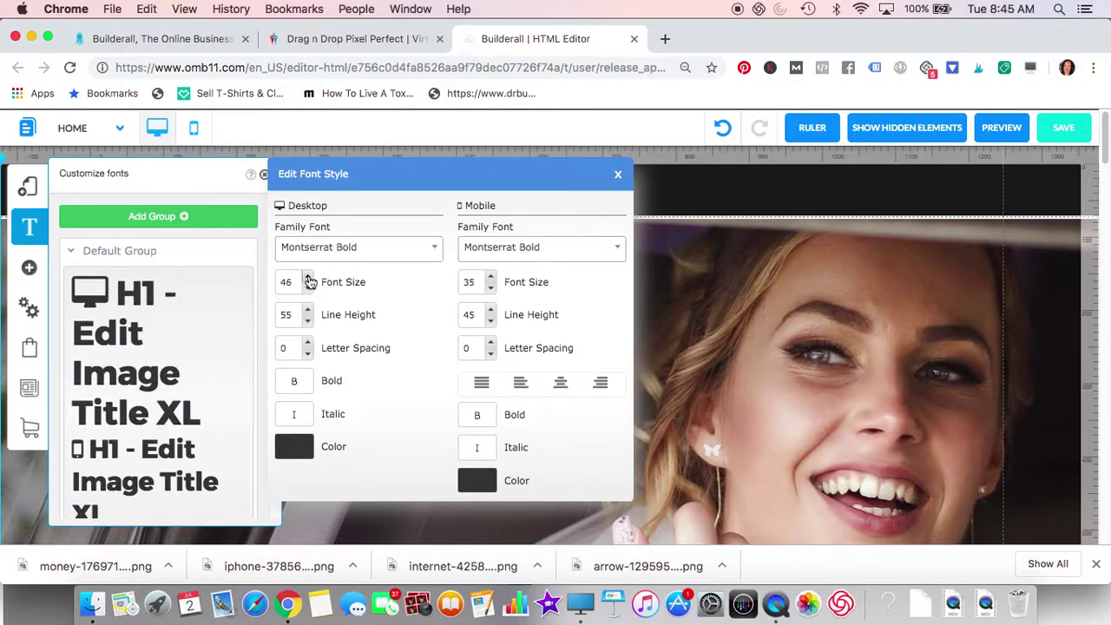
pyautogui.click(309, 277)
pyautogui.click(308, 277)
pyautogui.click(309, 276)
pyautogui.click(308, 277)
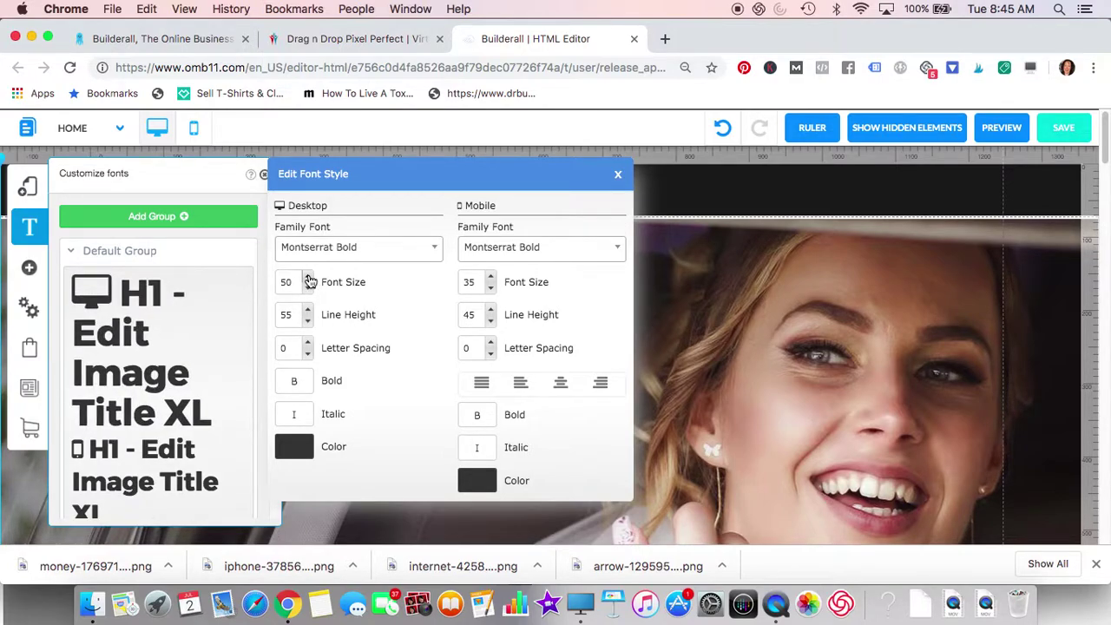
# - Browse the desktop font families offered for the H1 style and close the font settings without choosing another
pyautogui.click(437, 250)
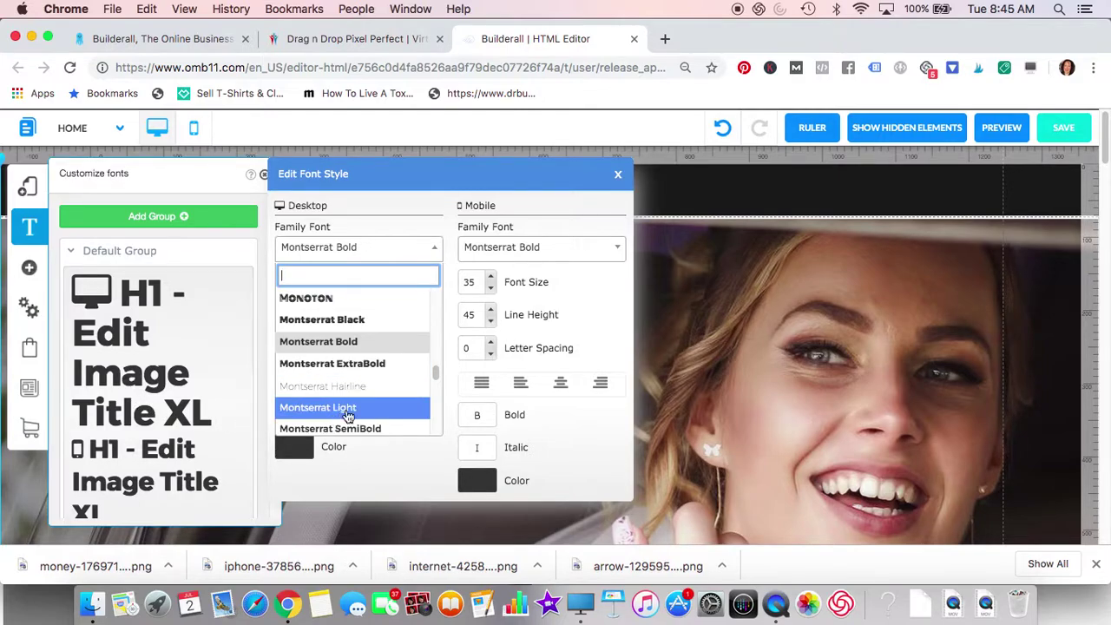
pyautogui.moveTo(434, 372); pyautogui.dragTo(437, 306)
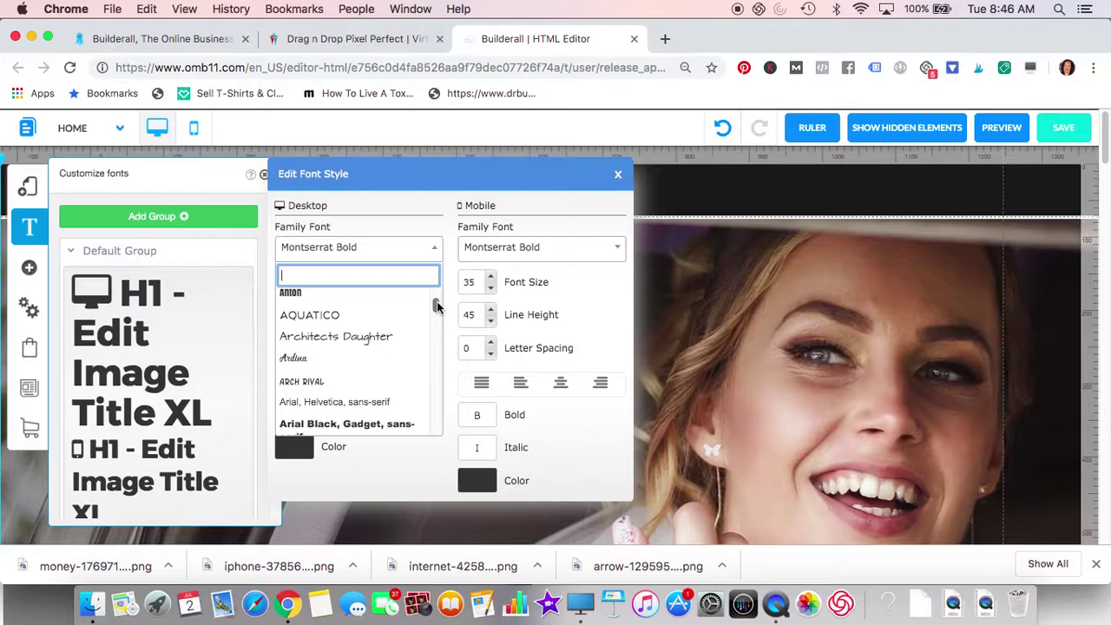
pyautogui.moveTo(437, 306); pyautogui.dragTo(437, 305)
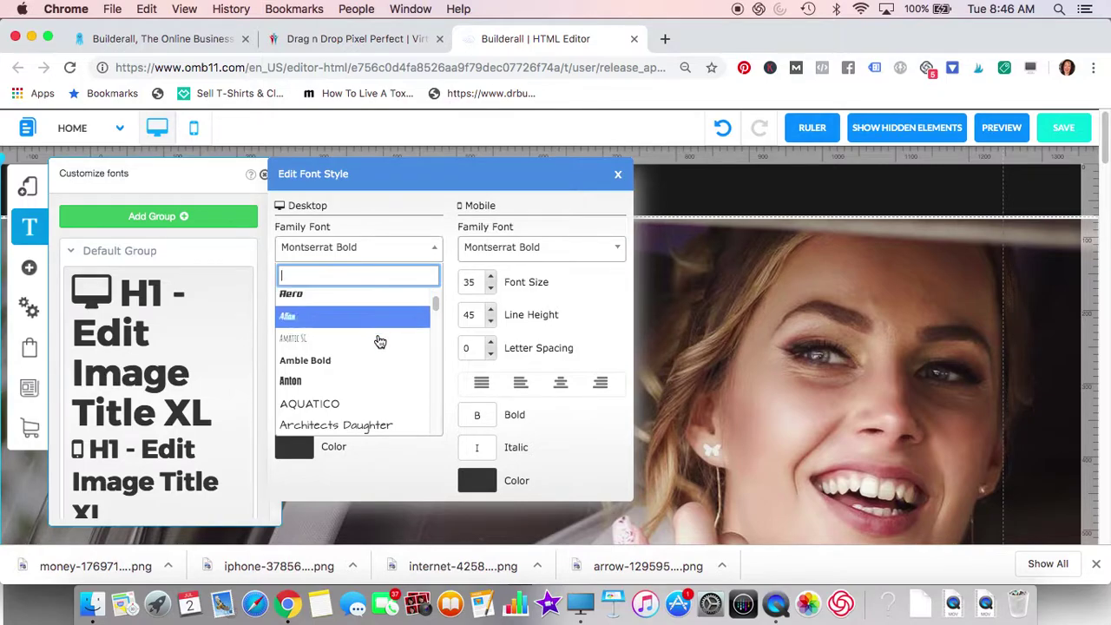
pyautogui.moveTo(436, 308)
pyautogui.mouseDown()
pyautogui.moveTo(437, 390)
pyautogui.moveTo(440, 298)
pyautogui.mouseUp()
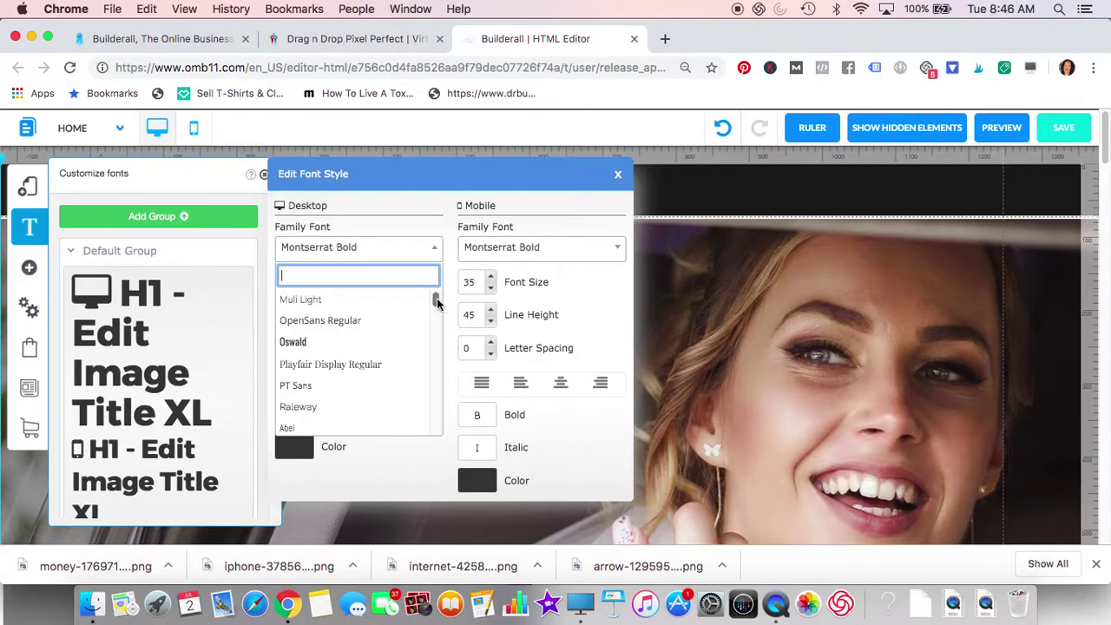
pyautogui.click(618, 178)
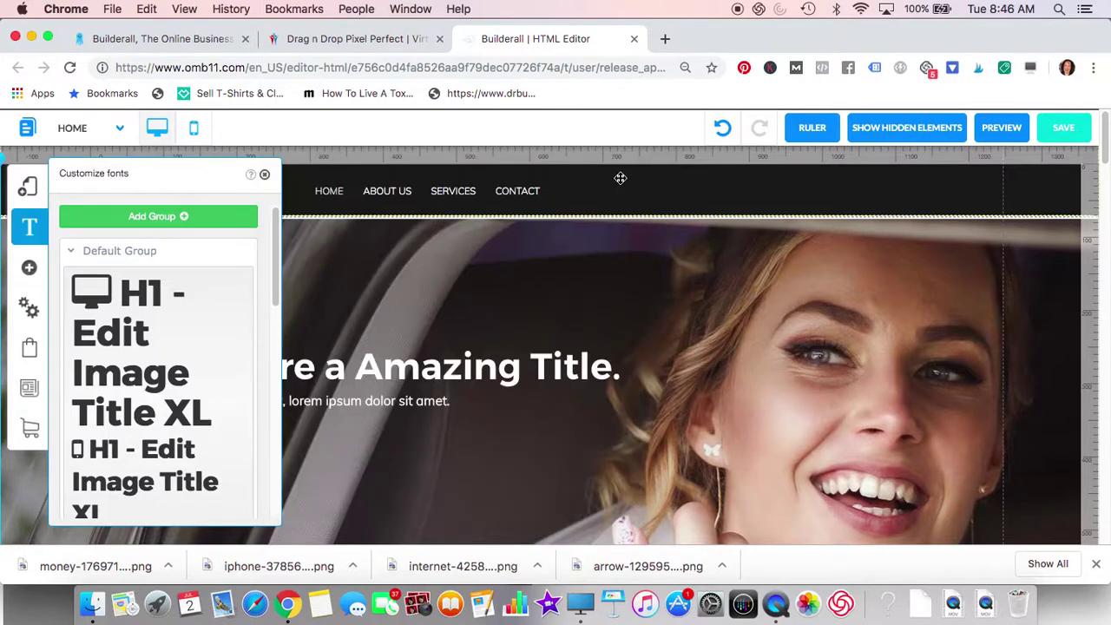
pyautogui.click(265, 174)
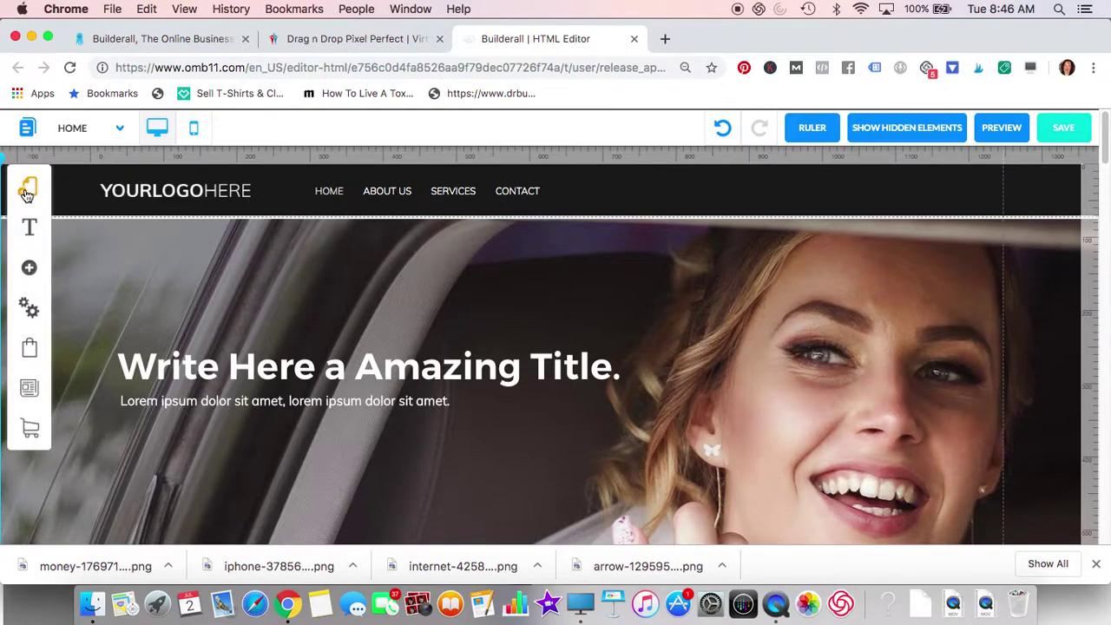
# - Review the Limousine Express layout's Home page settings and SEO fields, and the site-wide settings options
pyautogui.click(27, 193)
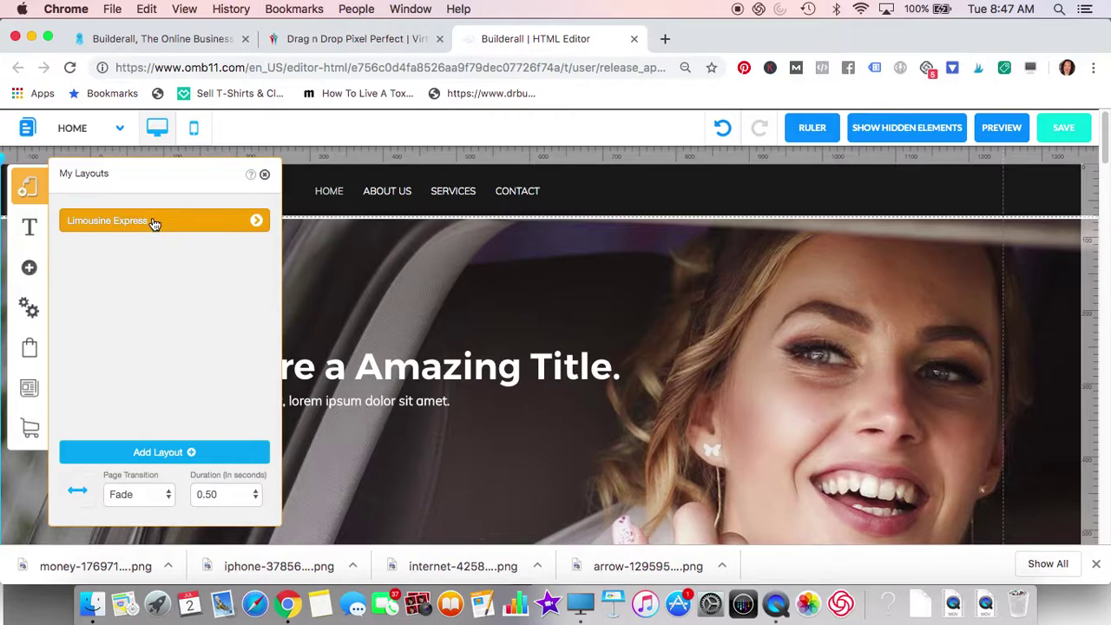
pyautogui.click(255, 224)
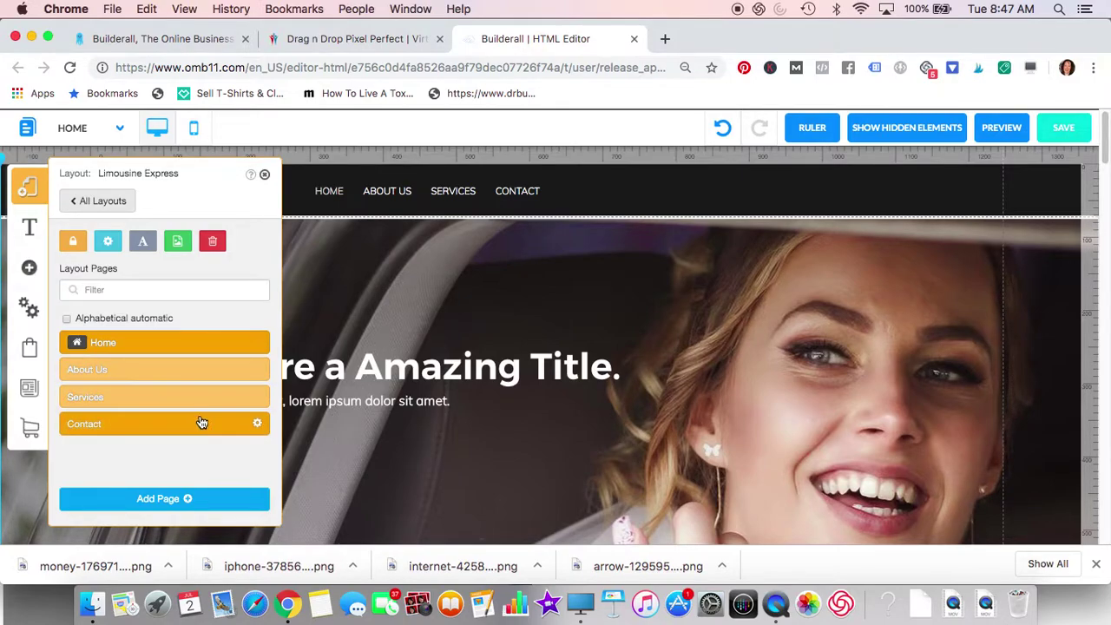
pyautogui.click(256, 342)
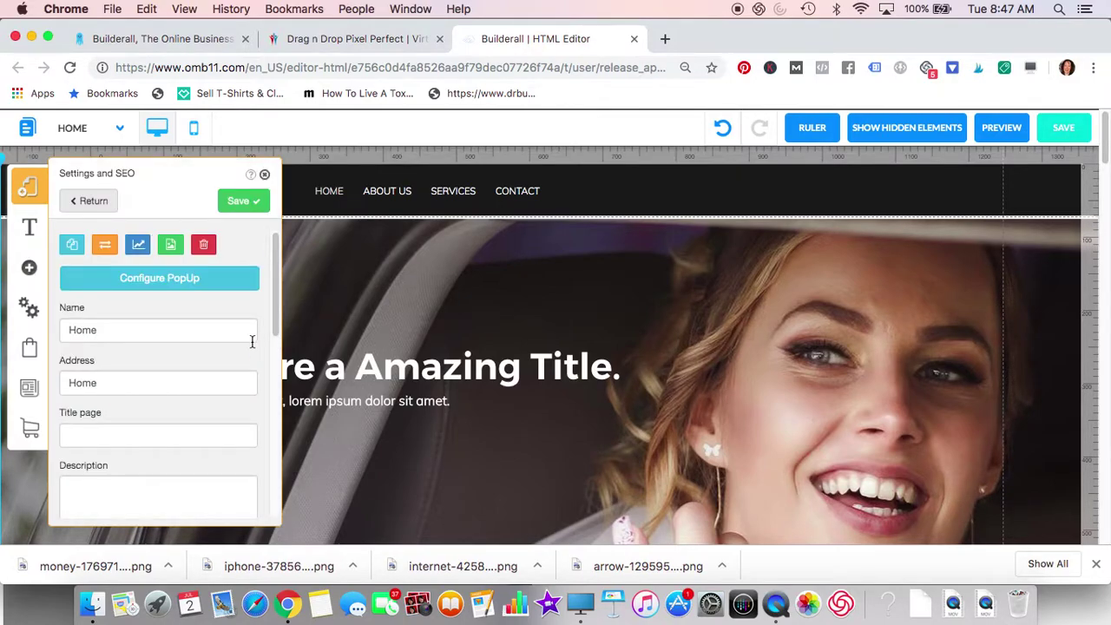
pyautogui.scroll(-5, 124, 425)
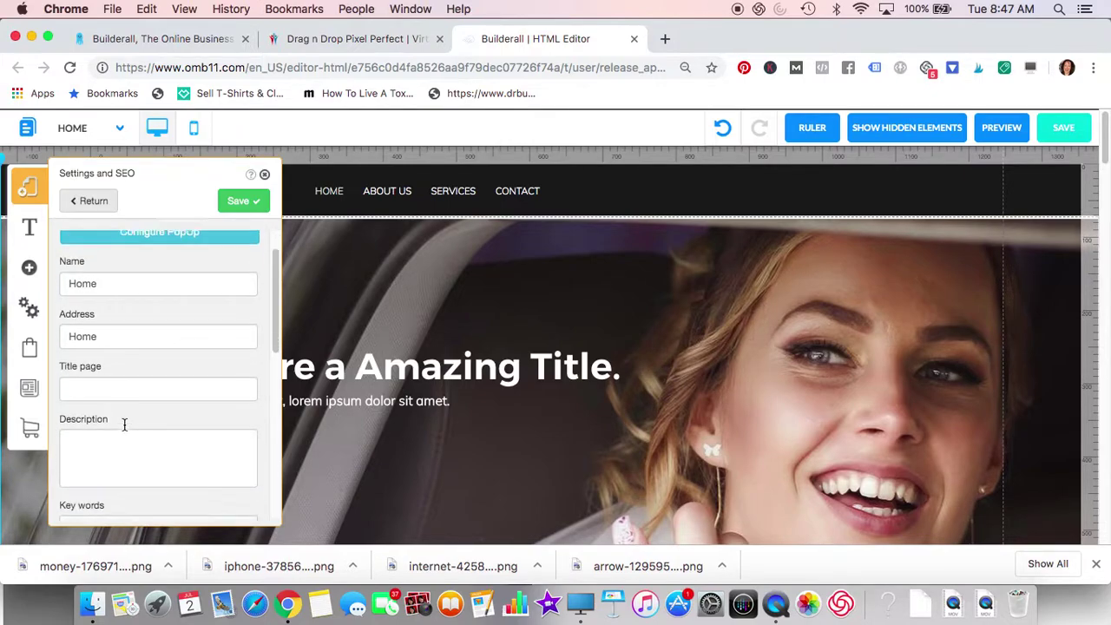
pyautogui.scroll(-5, 124, 424)
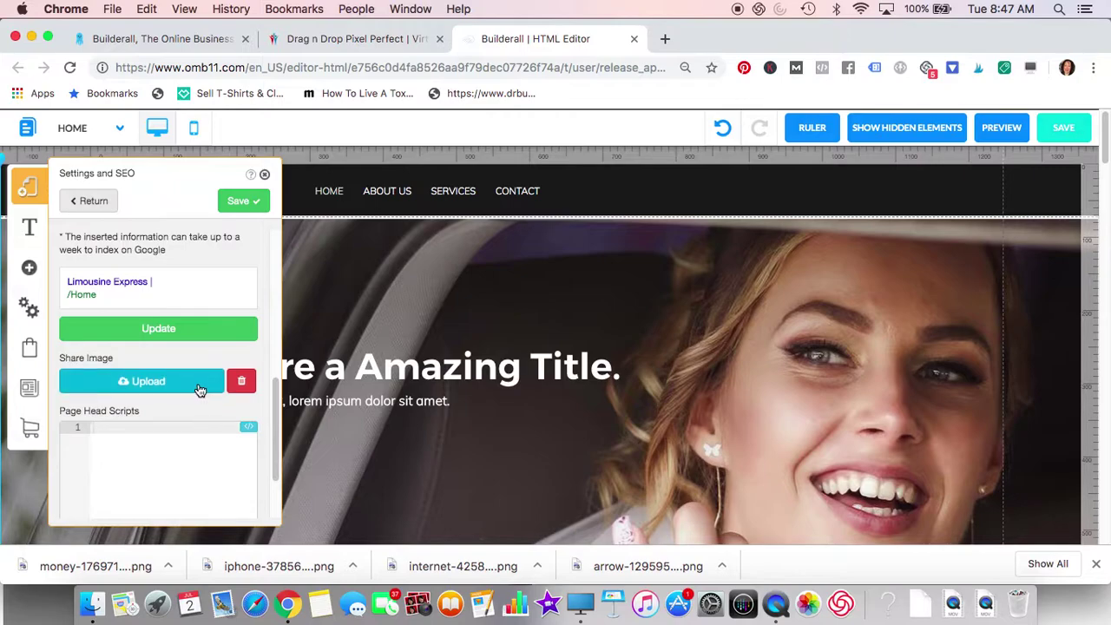
pyautogui.scroll(-4, 202, 447)
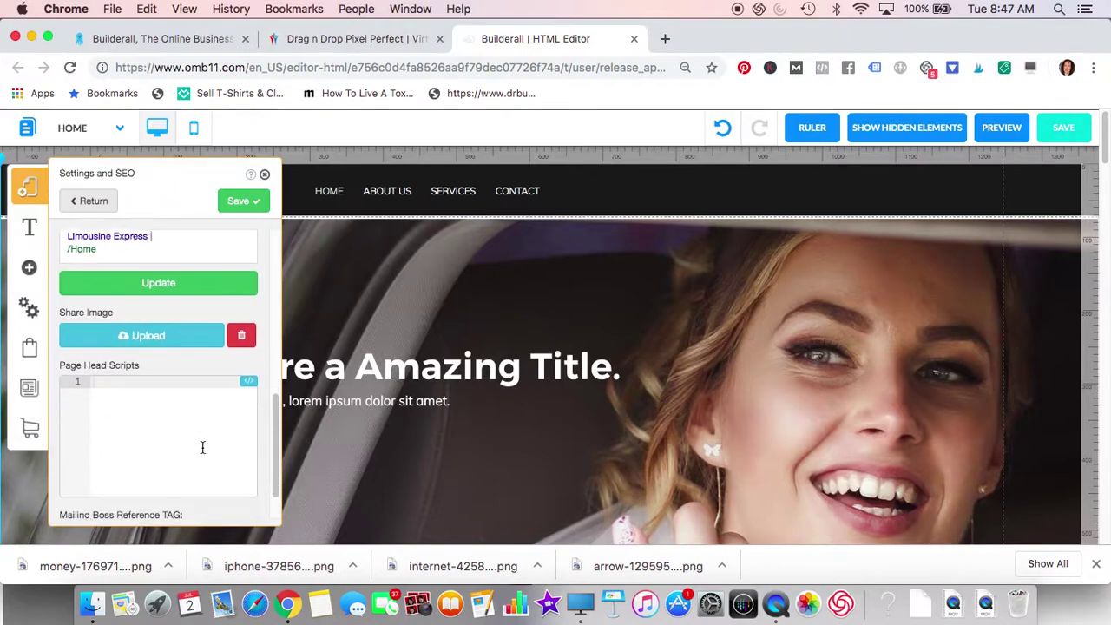
pyautogui.scroll(-1, 202, 447)
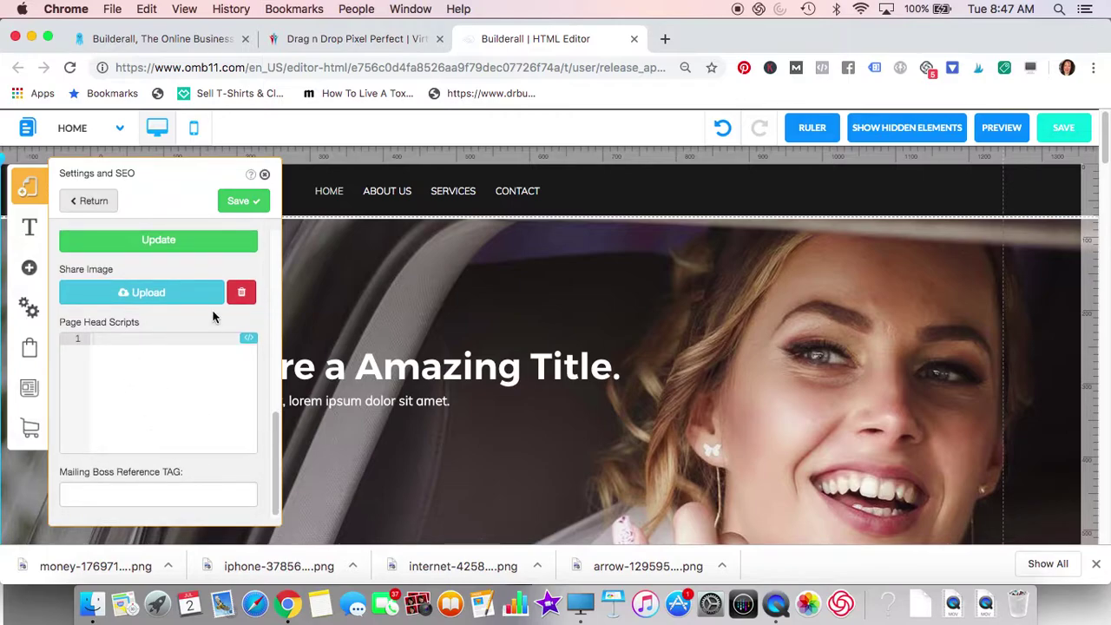
pyautogui.scroll(5, 205, 296)
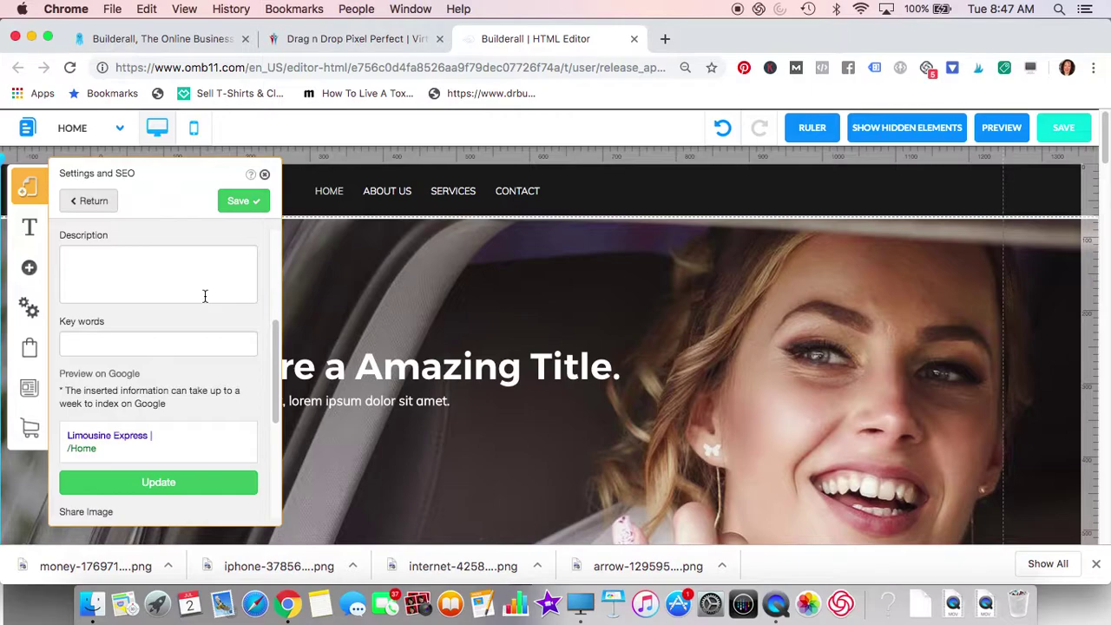
pyautogui.click(265, 178)
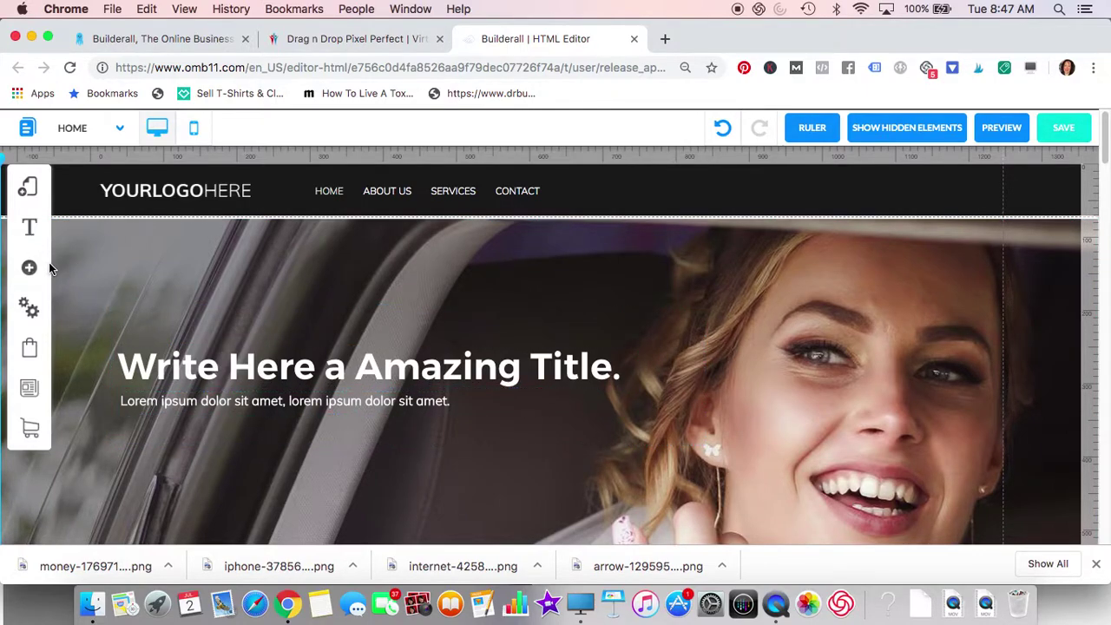
pyautogui.click(29, 309)
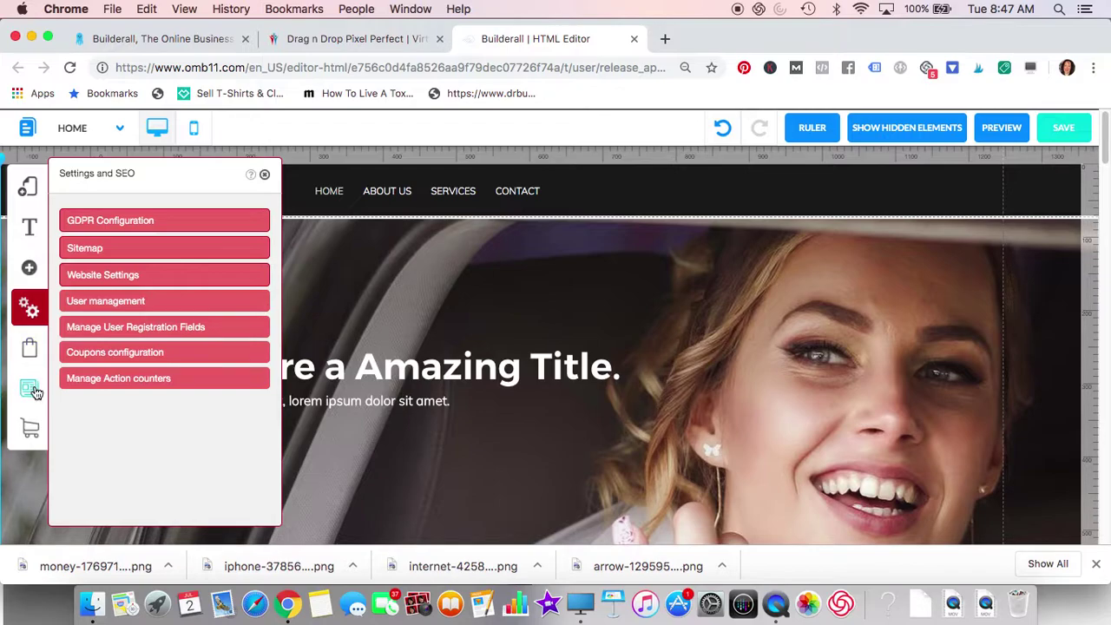
pyautogui.click(265, 173)
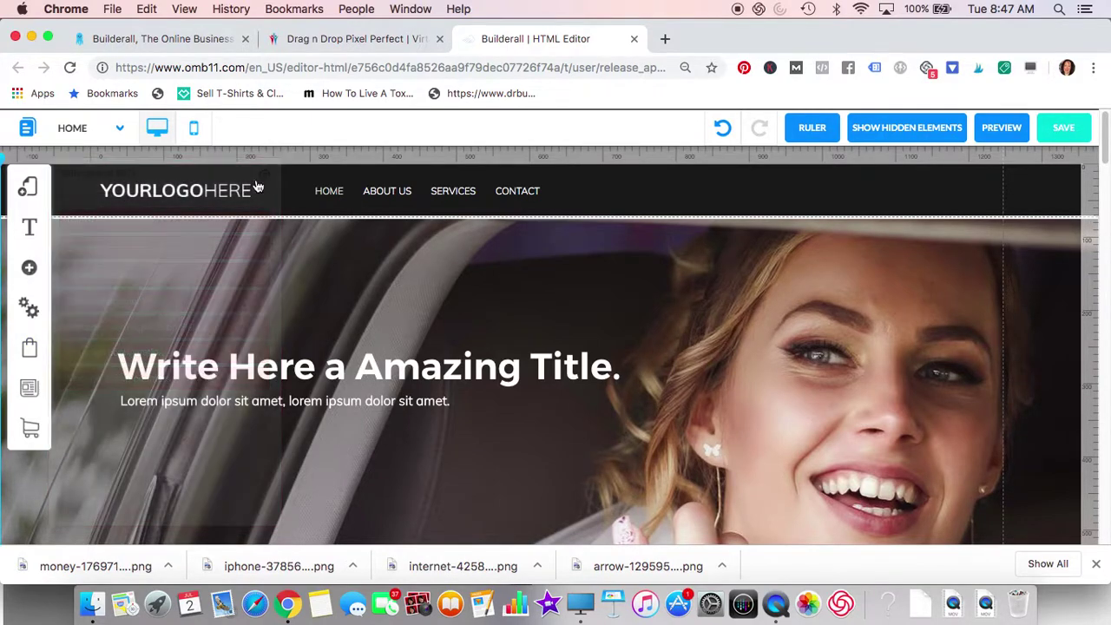
# - Look through the text and banner elements available to add, and return to the full element list
pyautogui.click(27, 270)
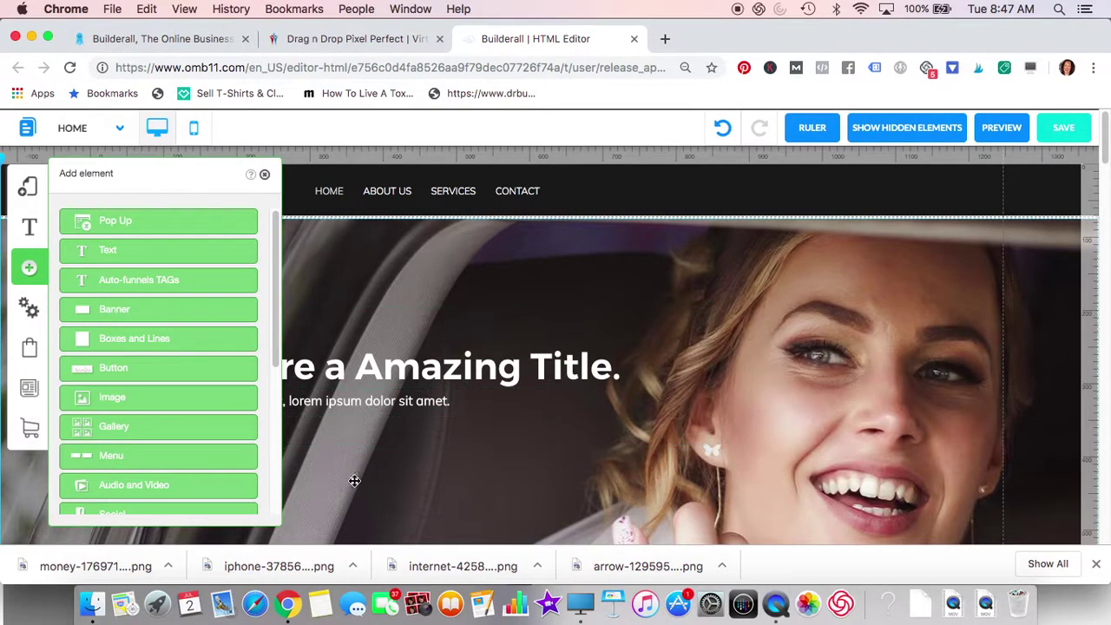
pyautogui.click(157, 250)
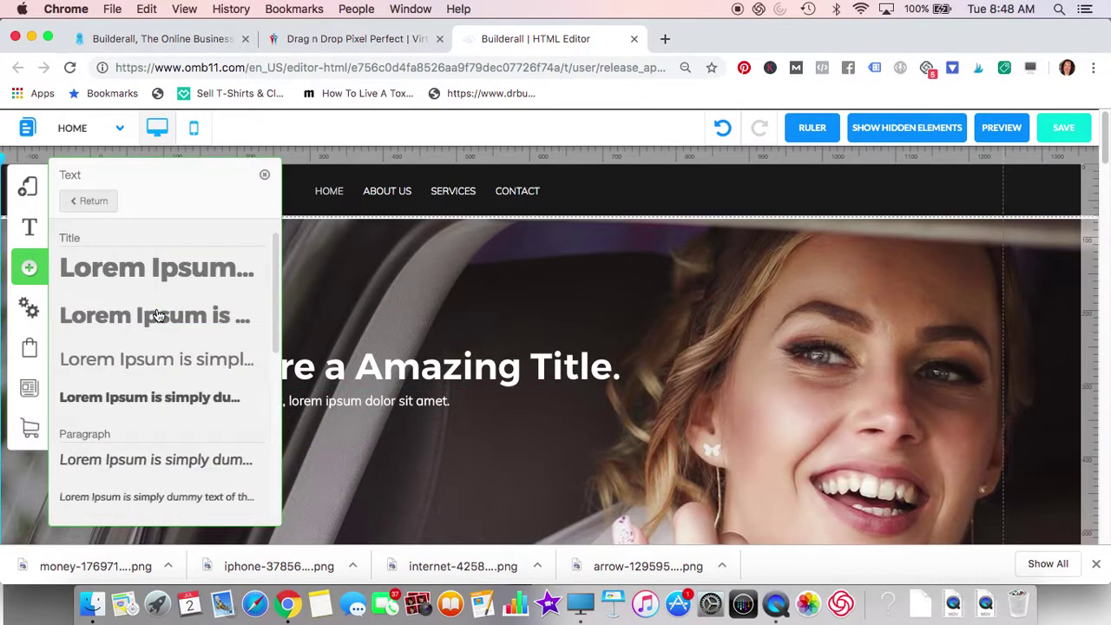
pyautogui.click(266, 178)
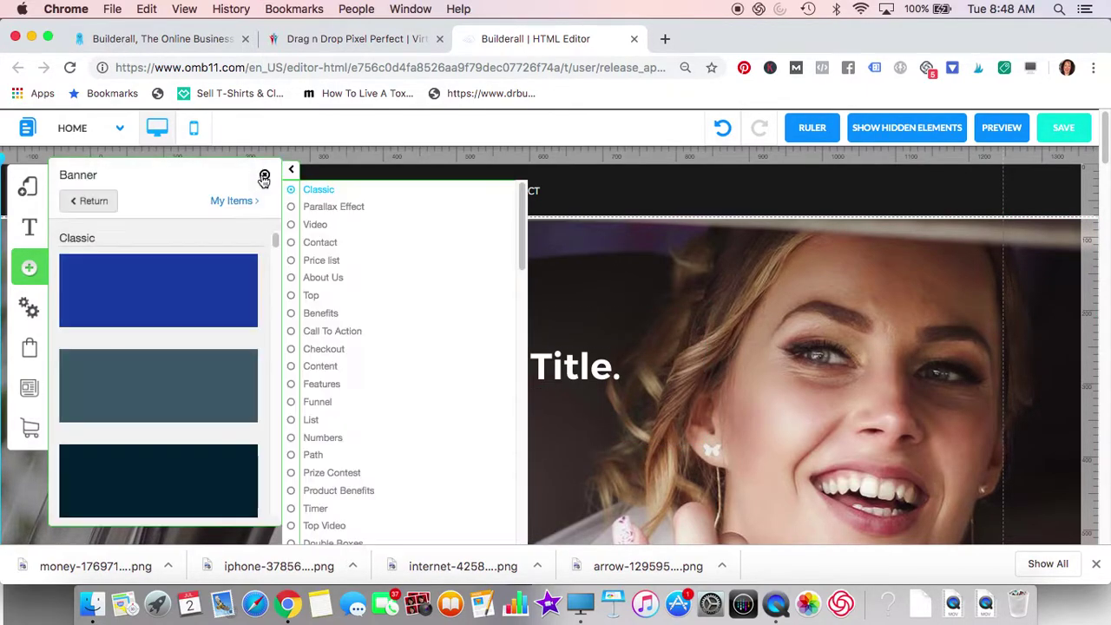
pyautogui.click(265, 178)
pyautogui.click(28, 267)
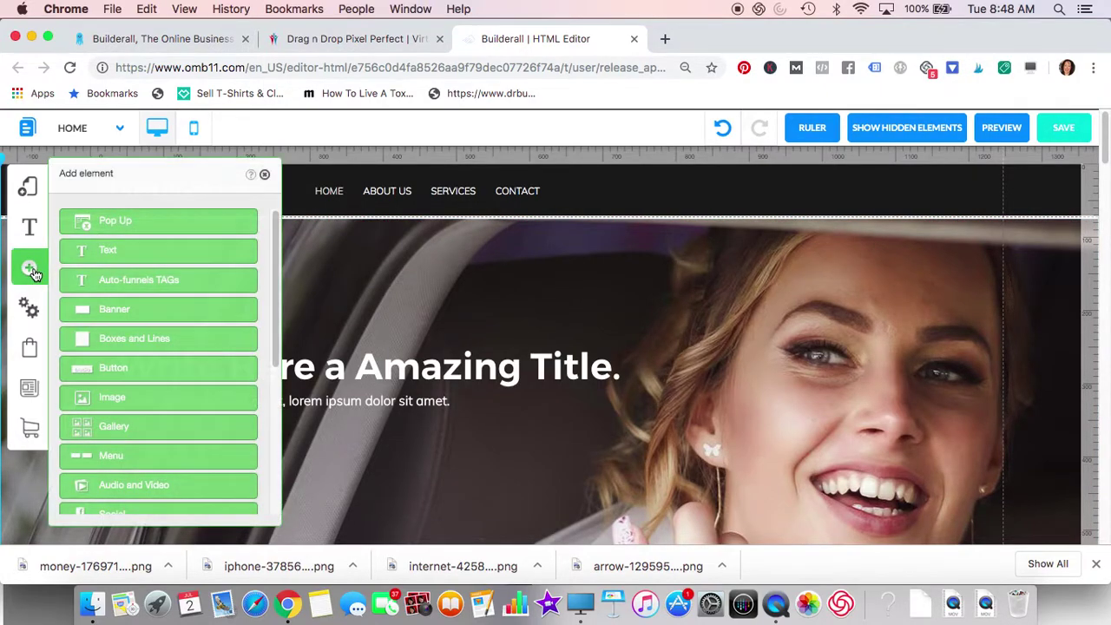
# - Add a plain blue Classic banner to the Home page and browse the other banner designs and categories
pyautogui.click(106, 311)
pyautogui.click(106, 315)
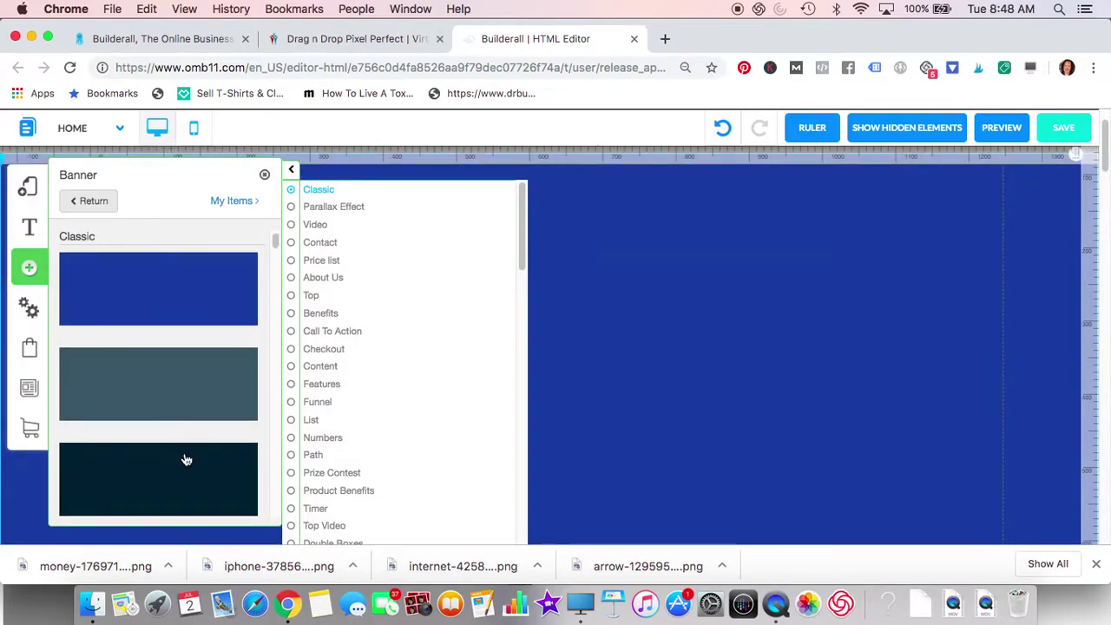
pyautogui.scroll(-10, 185, 459)
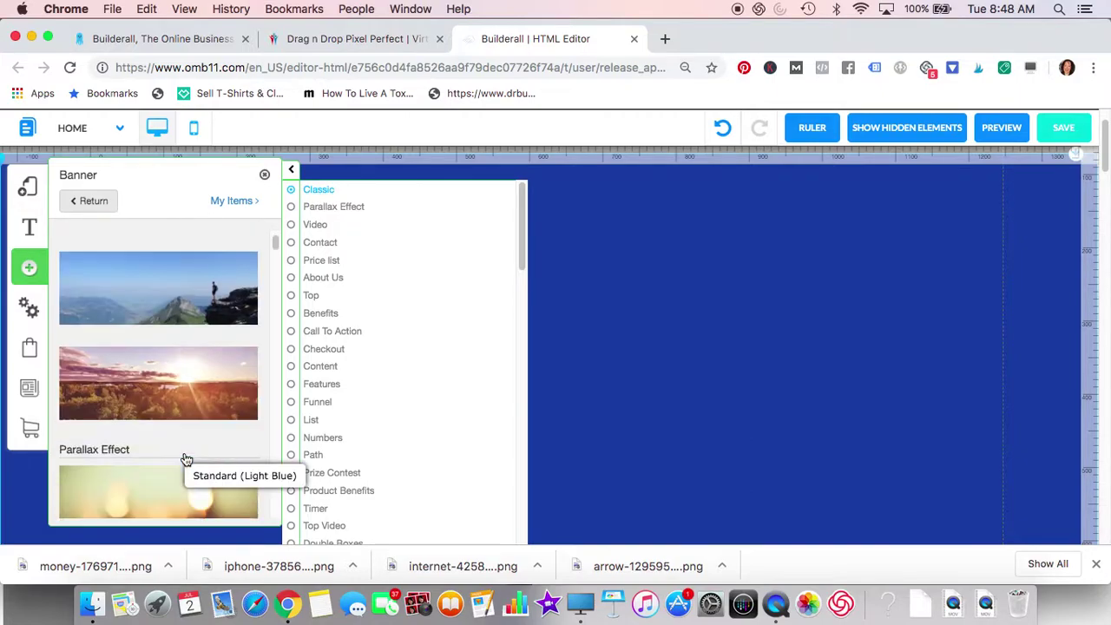
pyautogui.scroll(10, 185, 460)
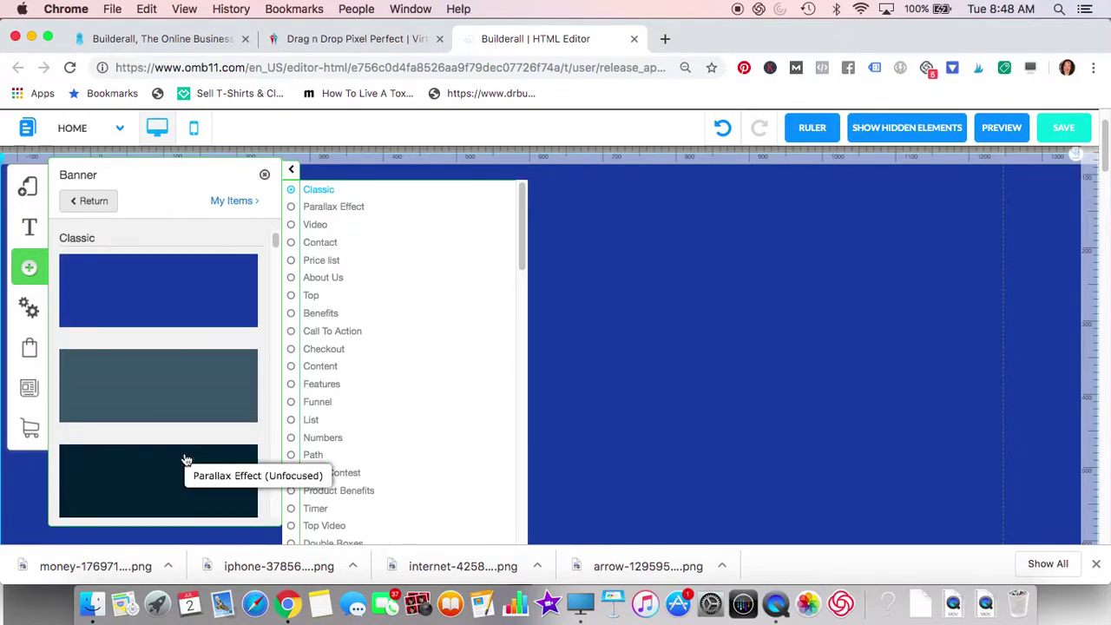
pyautogui.scroll(-8, 404, 431)
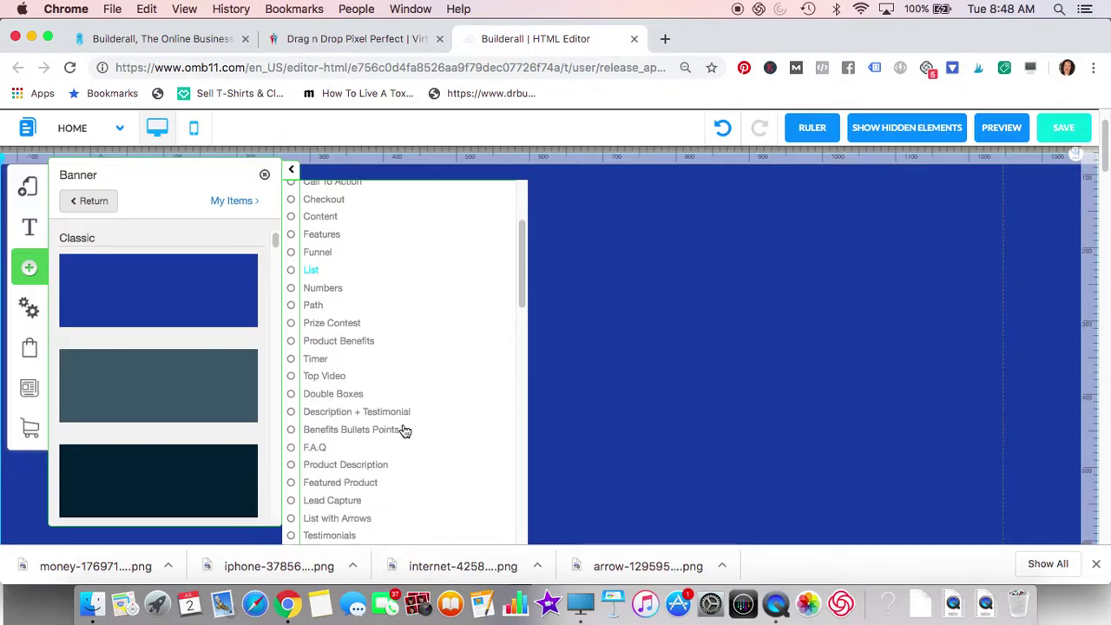
pyautogui.scroll(-10, 405, 431)
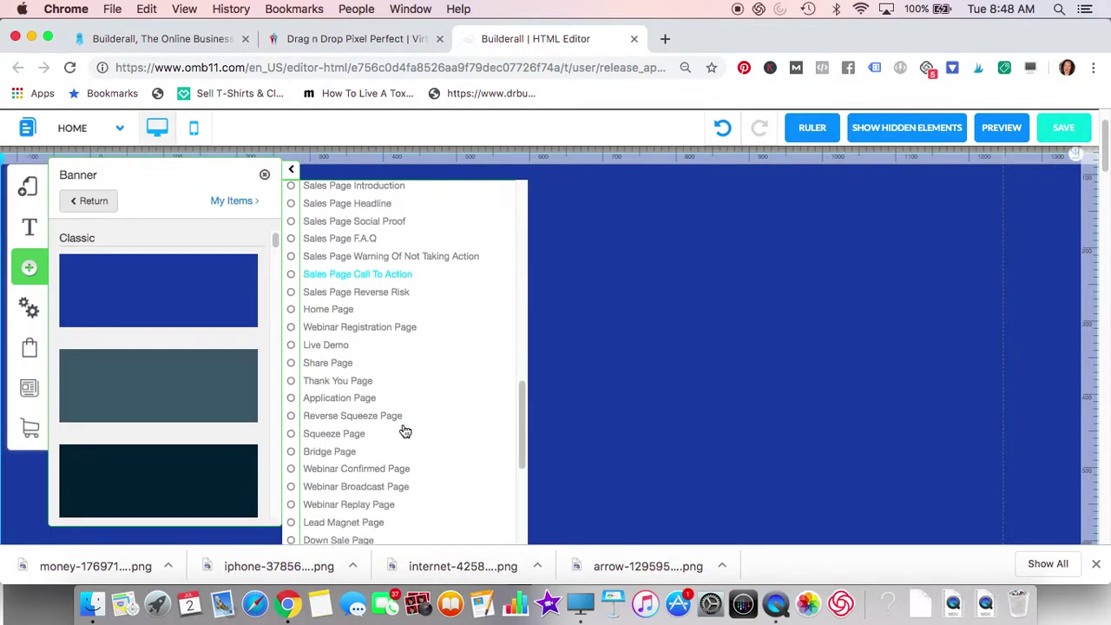
pyautogui.scroll(-6, 405, 431)
pyautogui.scroll(20, 405, 430)
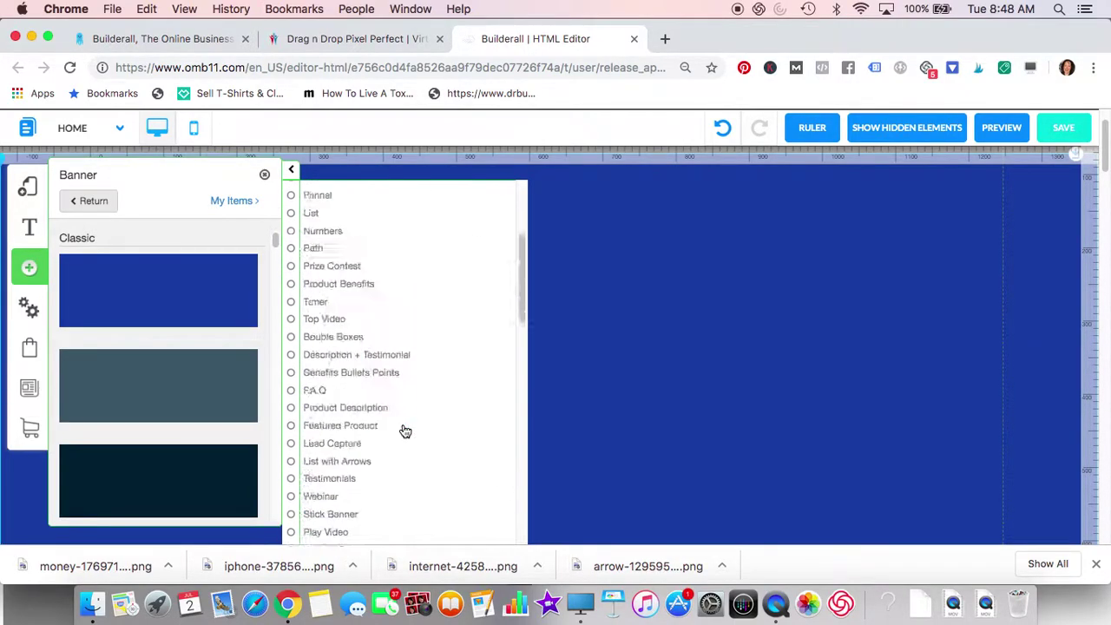
pyautogui.click(265, 175)
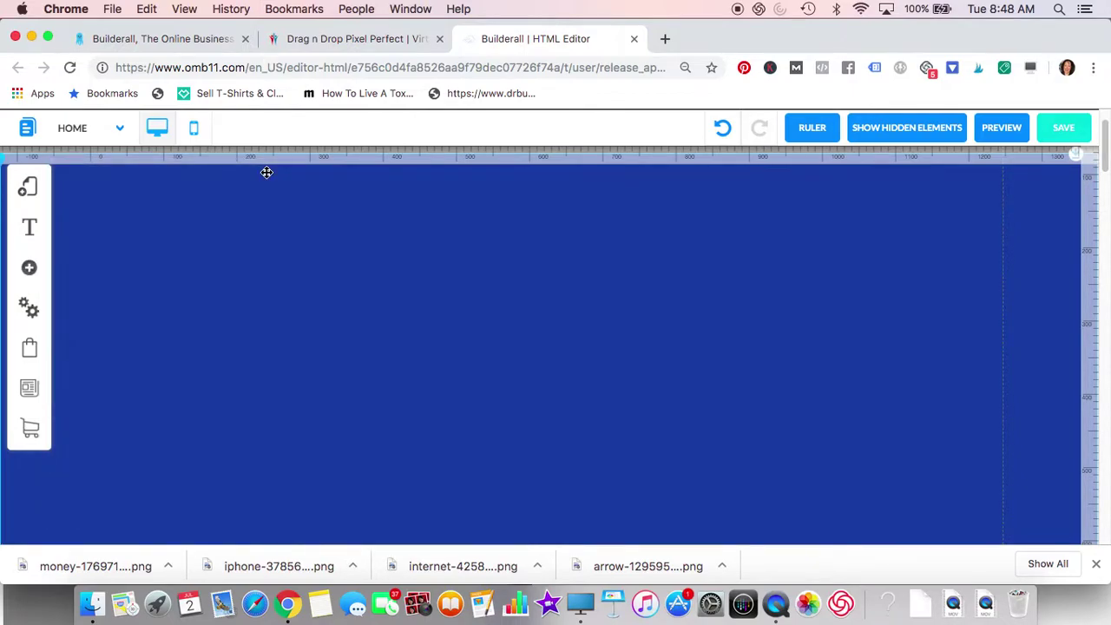
# - Delete the plain blue banner covering the header photo on the Home page
pyautogui.scroll(-6, 287, 269)
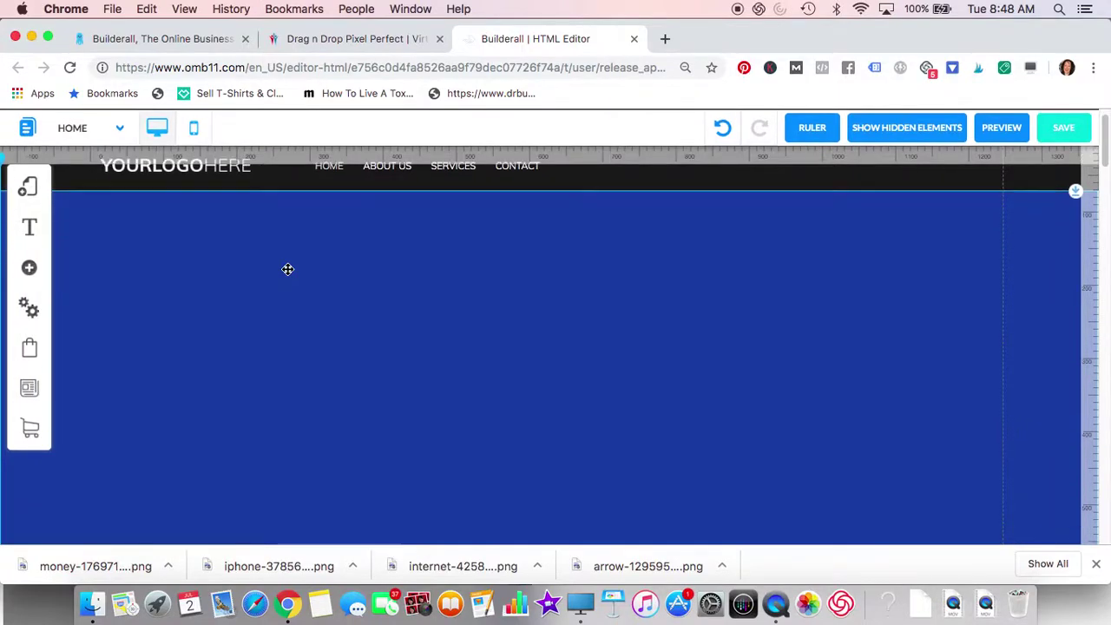
pyautogui.scroll(6, 288, 269)
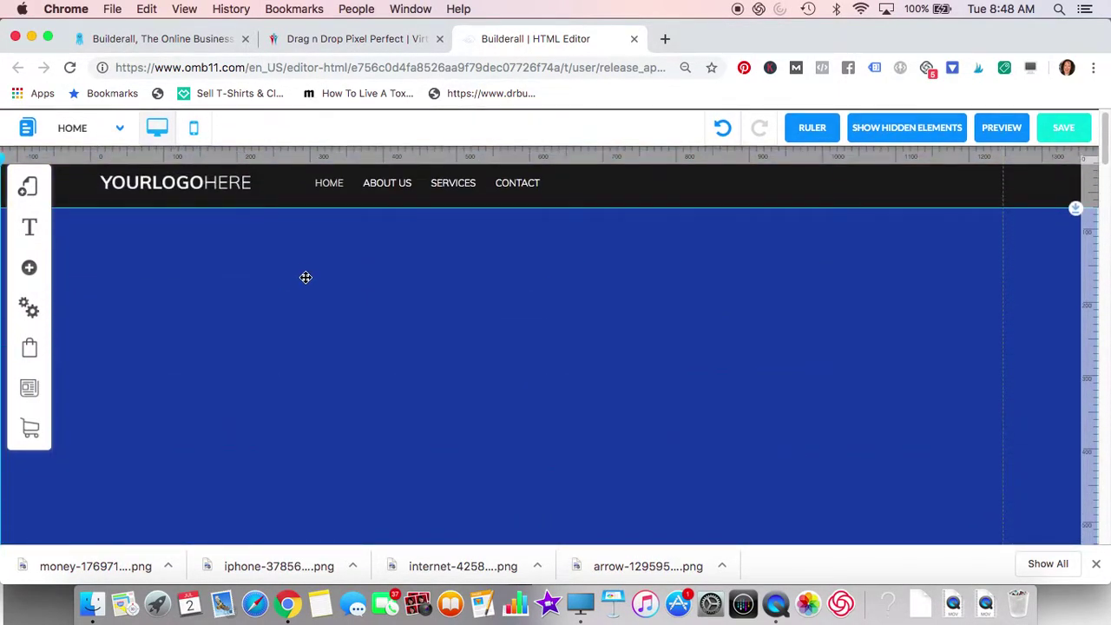
pyautogui.click(786, 308)
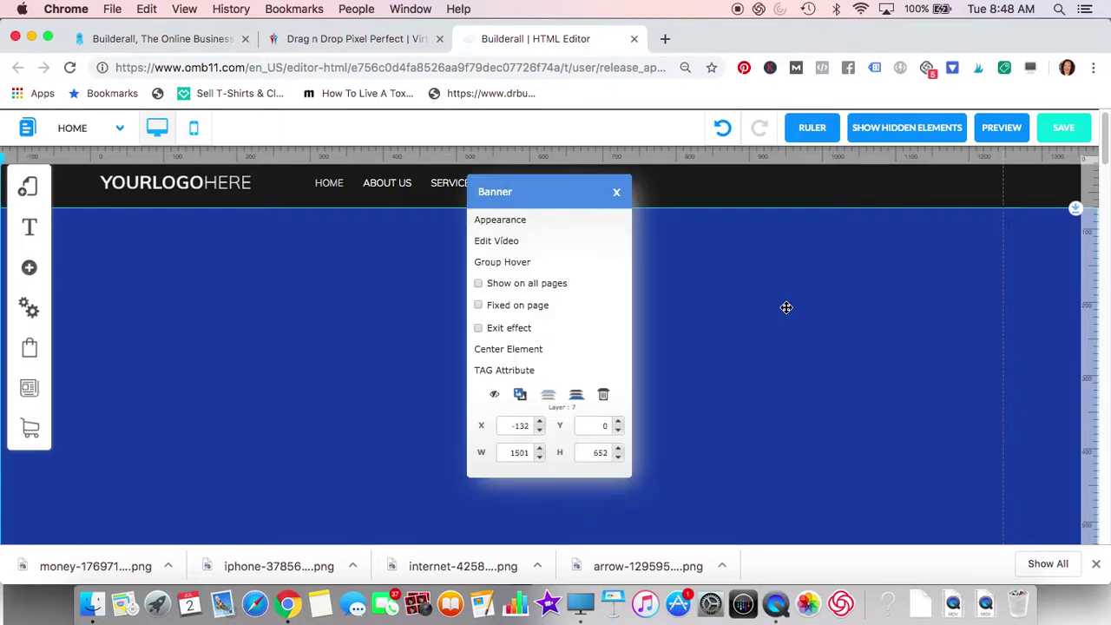
pyautogui.click(605, 397)
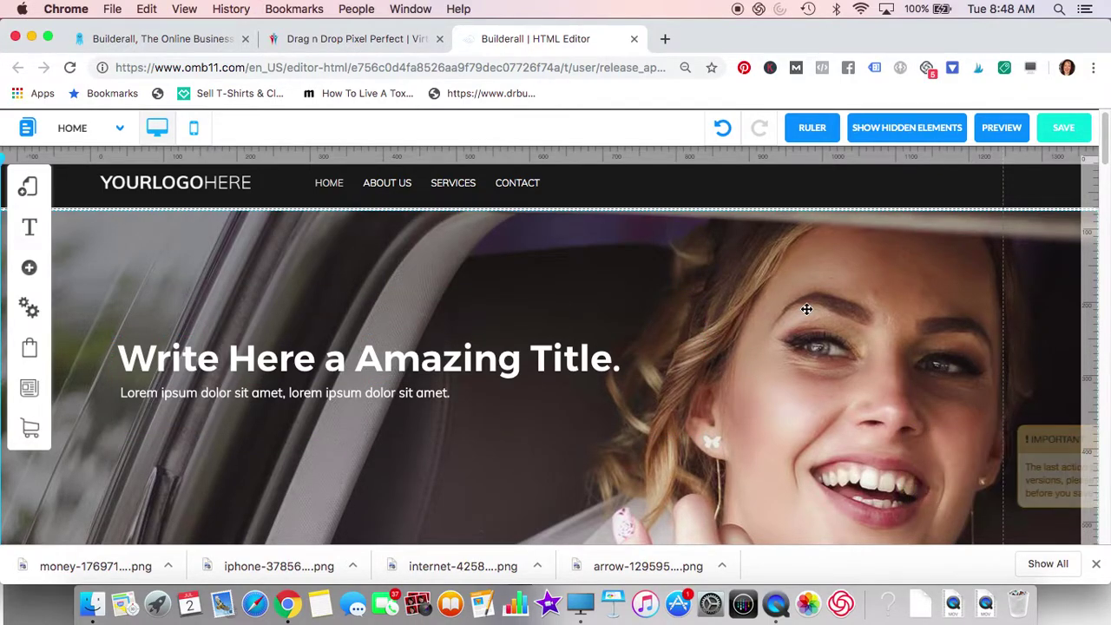
# - Examine the header photo banner's appearance options, including its background image and color settings, and close them without changes
pyautogui.click(848, 276)
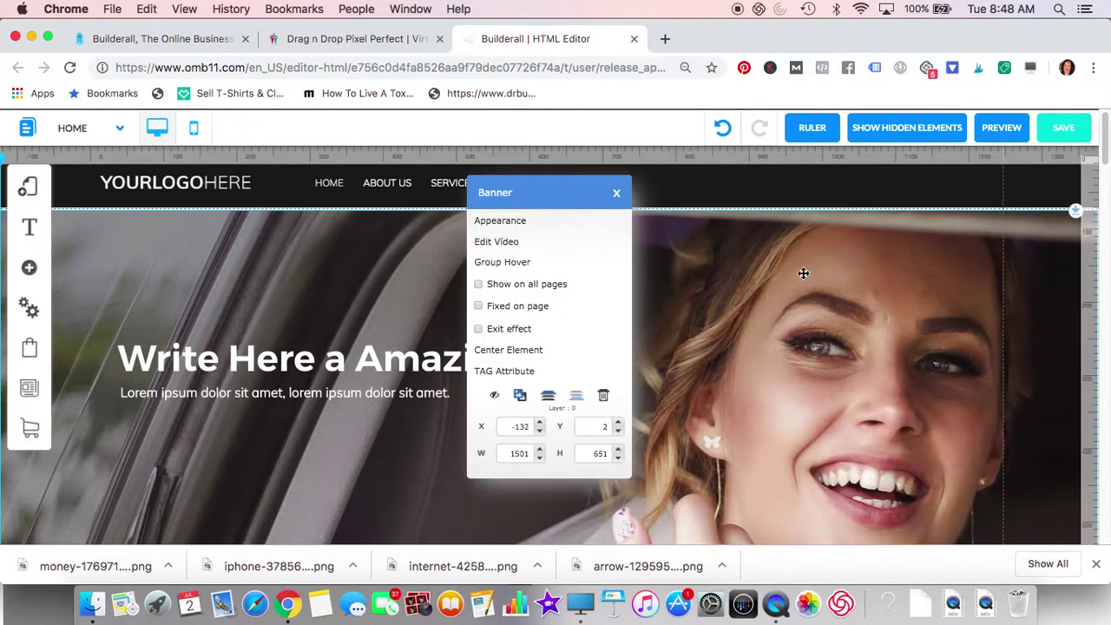
pyautogui.click(512, 224)
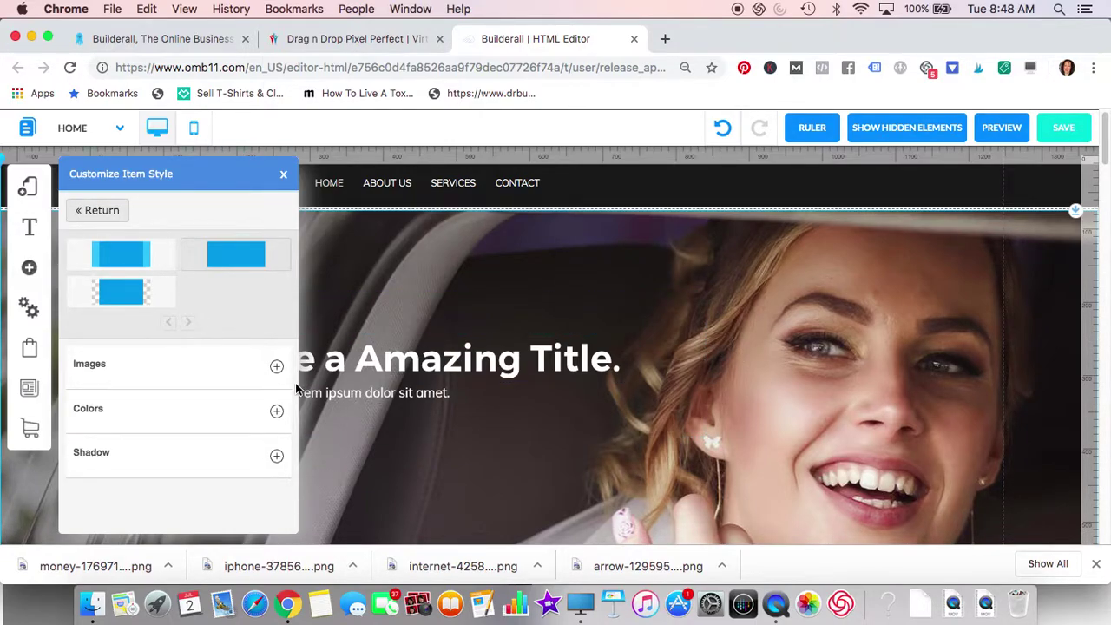
pyautogui.click(275, 367)
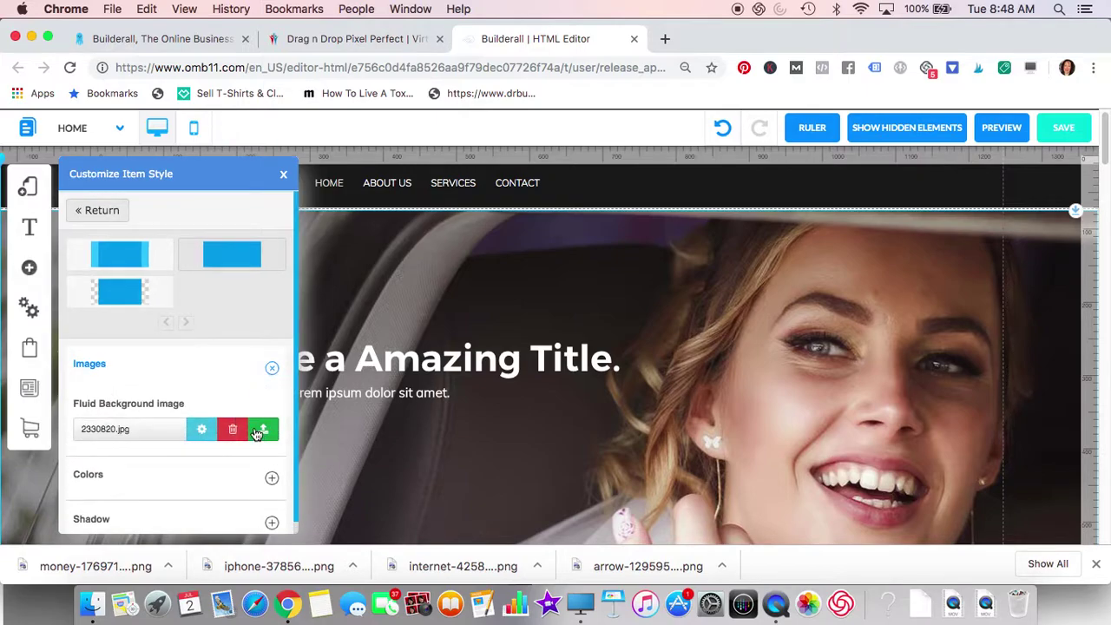
pyautogui.click(272, 477)
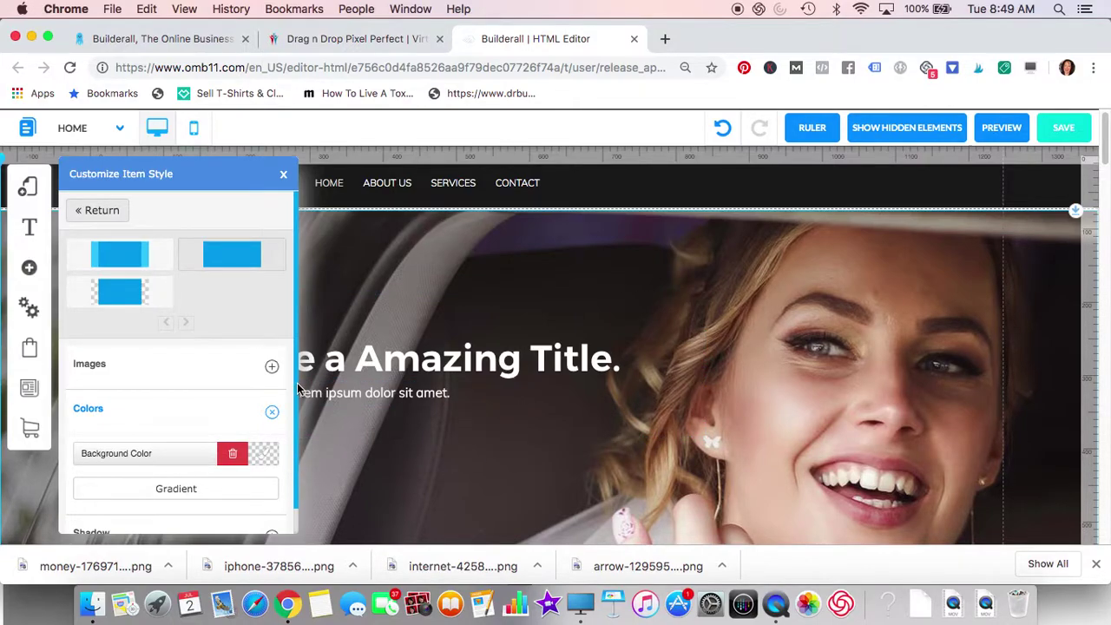
pyautogui.scroll(-1, 292, 441)
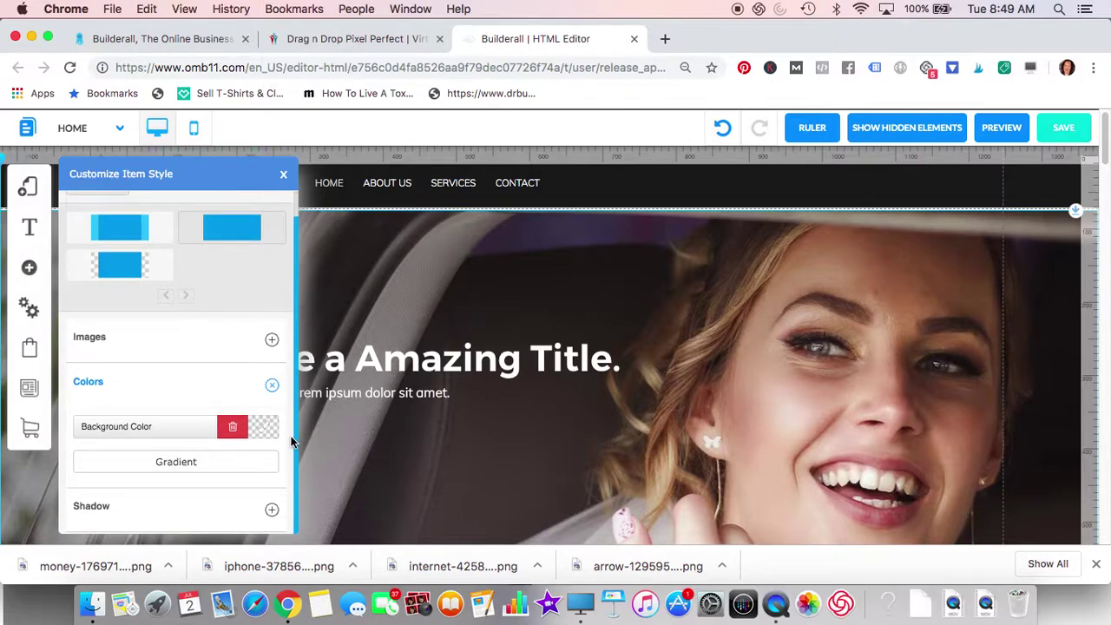
pyautogui.click(461, 313)
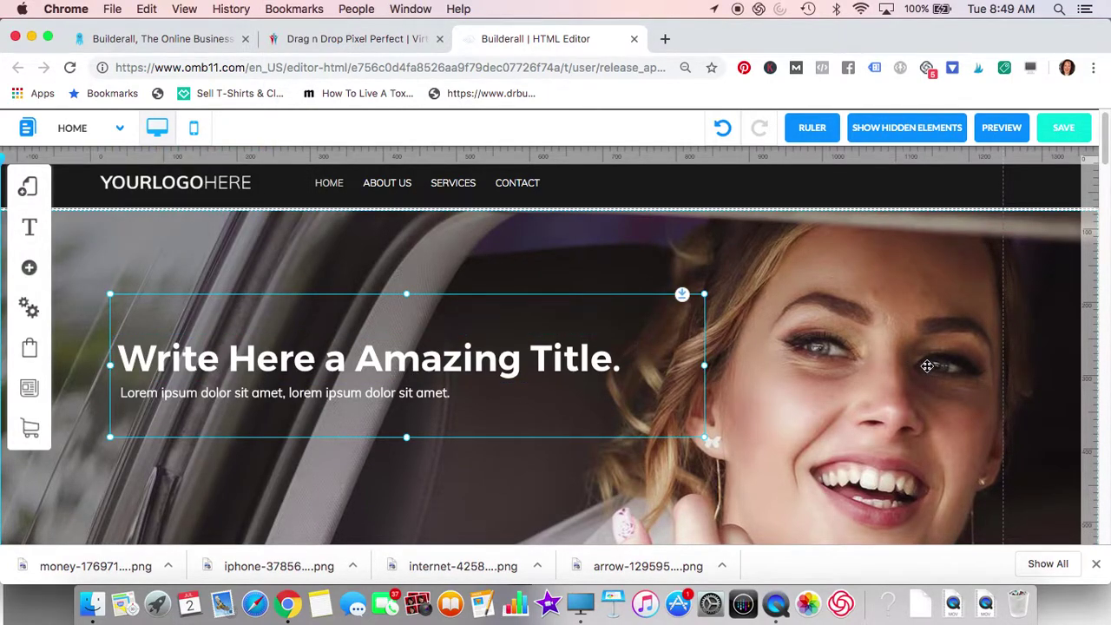
# - Link the header's KNOW MORE button to the Services page, opening in the same tab
pyautogui.scroll(-5, 628, 449)
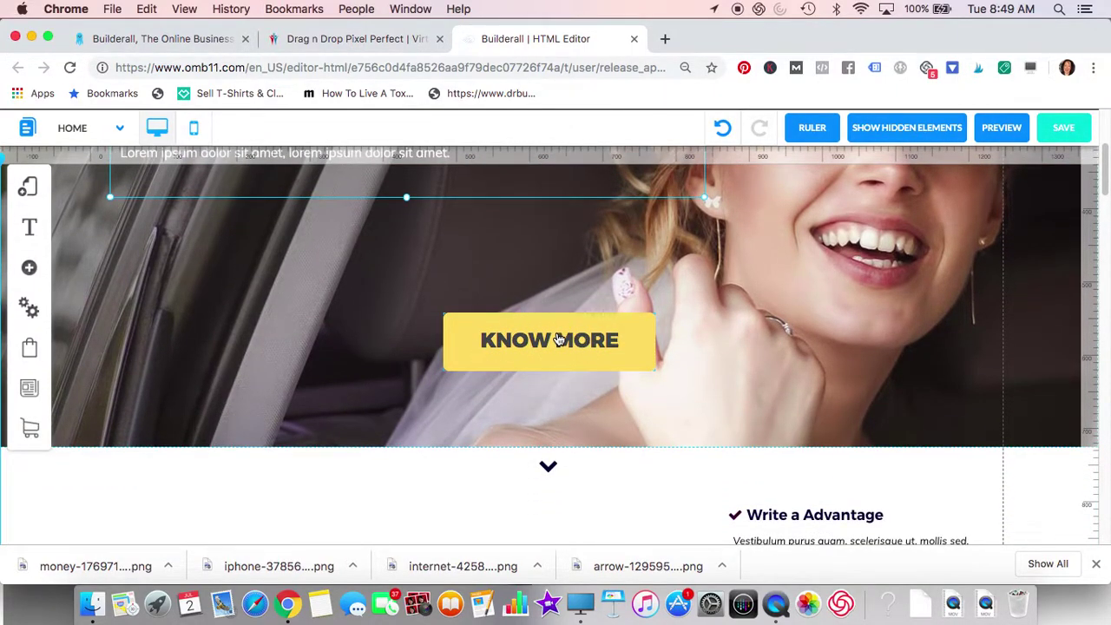
pyautogui.click(558, 342)
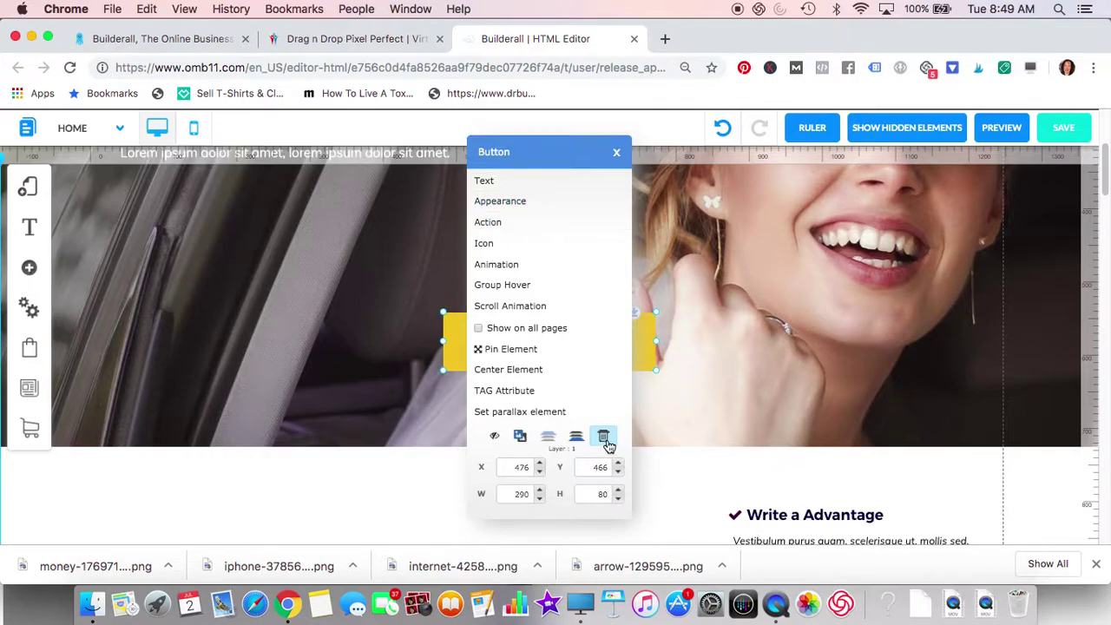
pyautogui.click(497, 223)
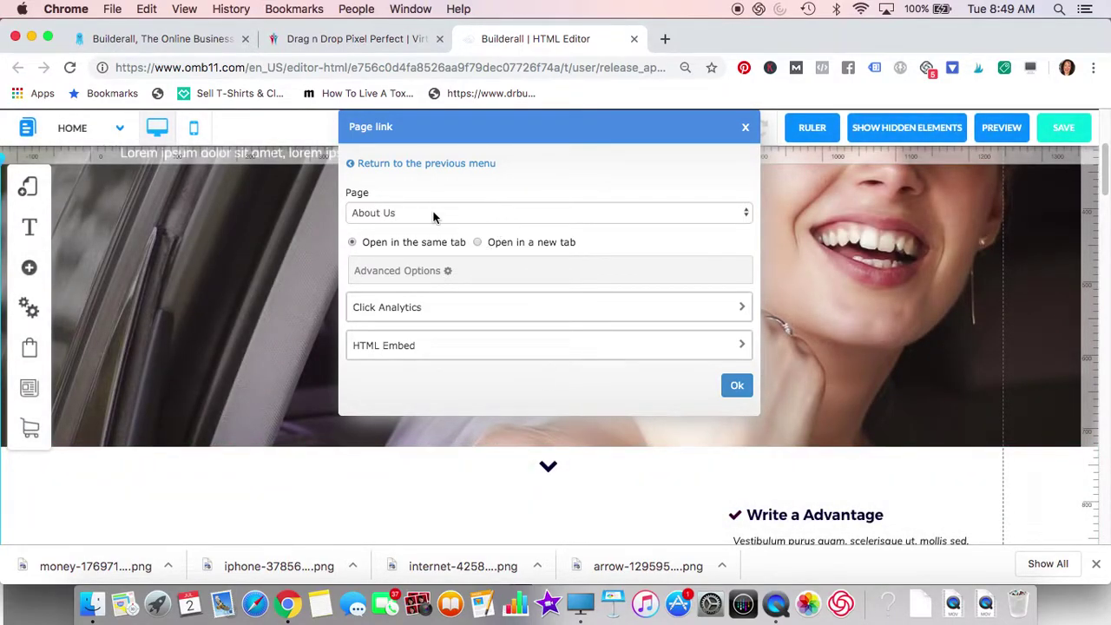
pyautogui.click(747, 220)
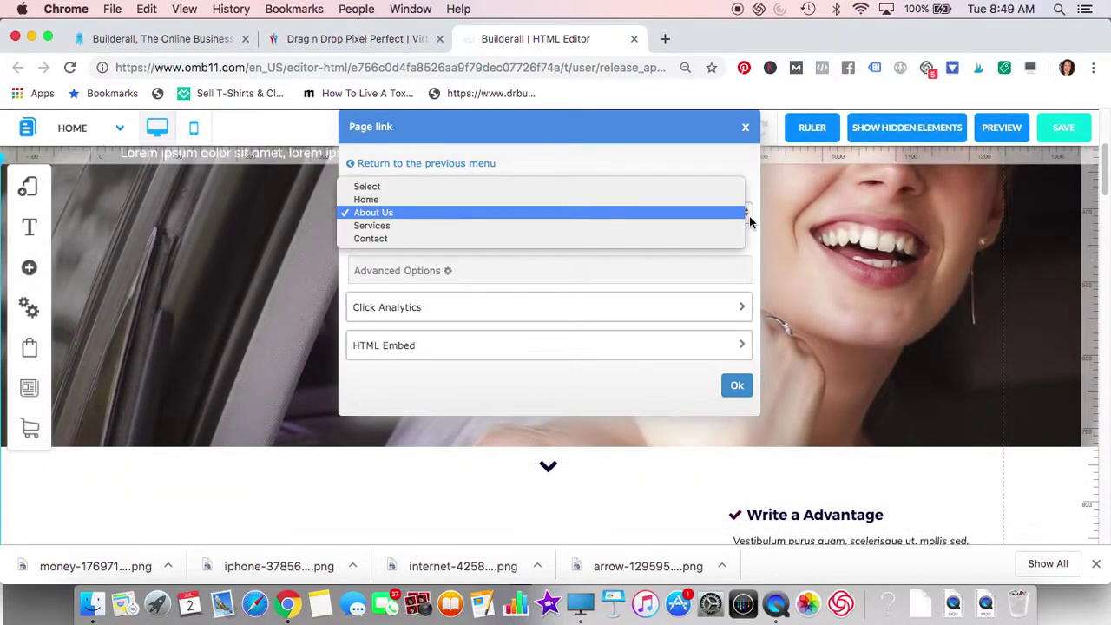
pyautogui.click(388, 227)
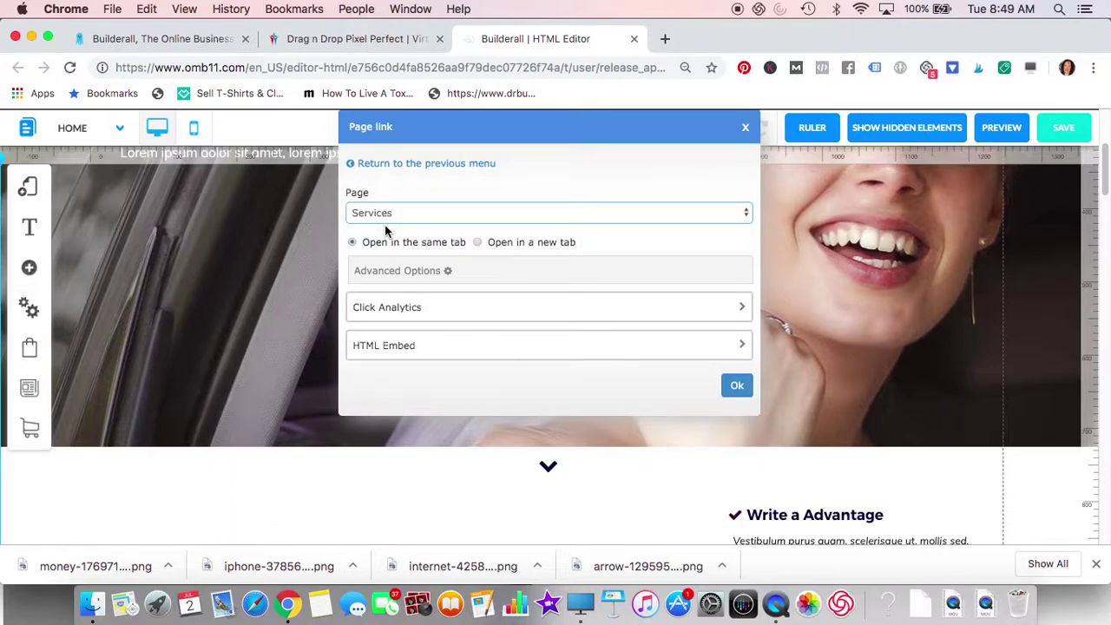
pyautogui.click(742, 390)
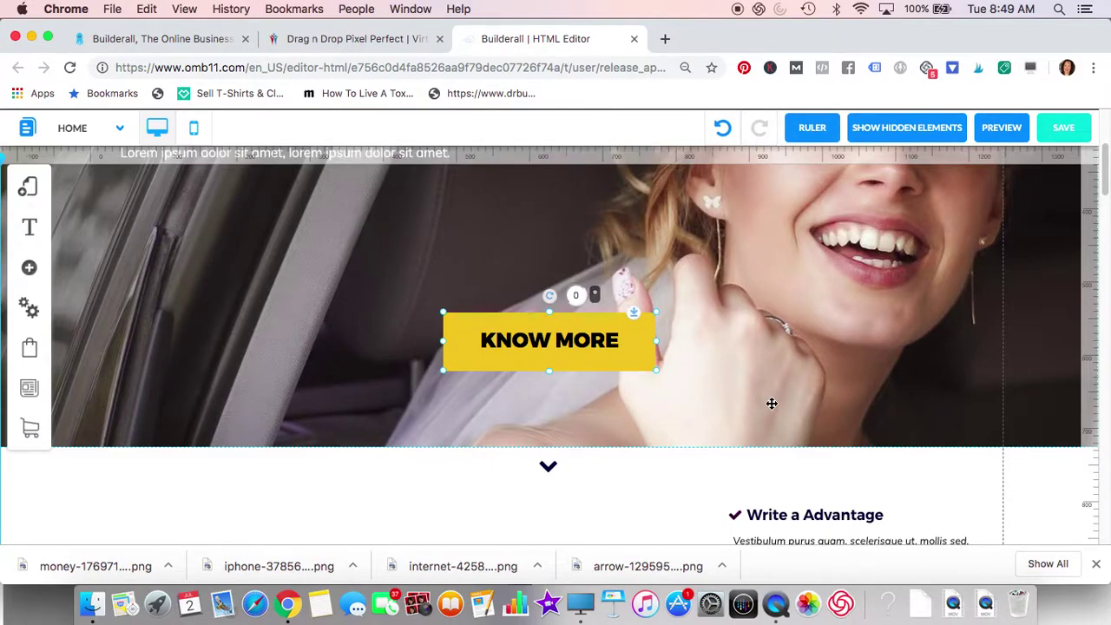
# - Open the options of the limousine image beside the advantages list
pyautogui.scroll(-5, 771, 402)
pyautogui.scroll(-1, 772, 403)
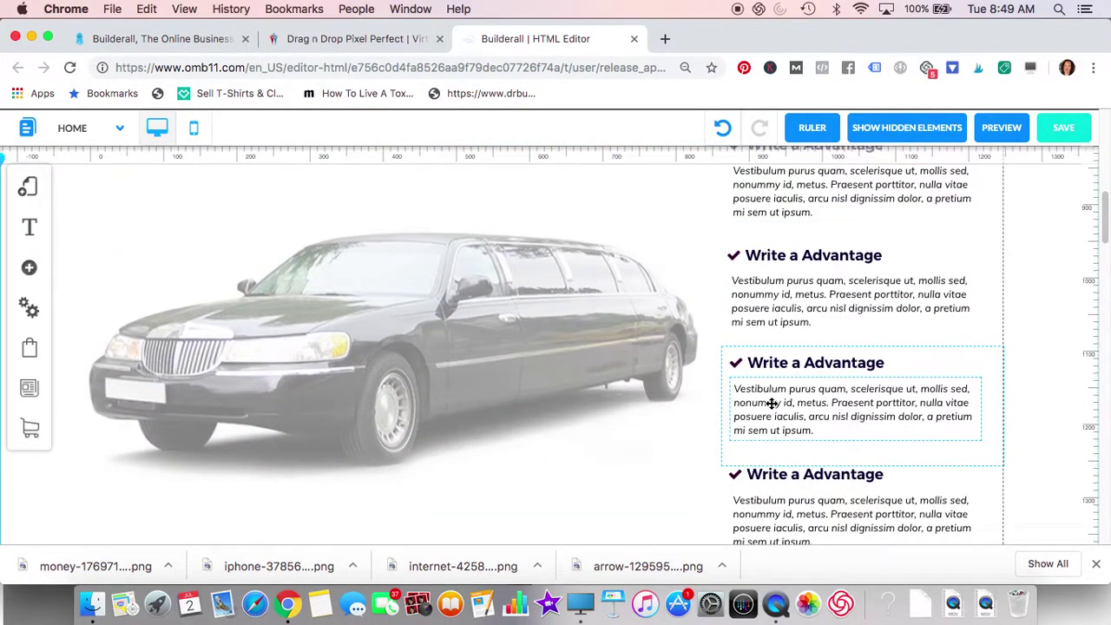
pyautogui.click(541, 374)
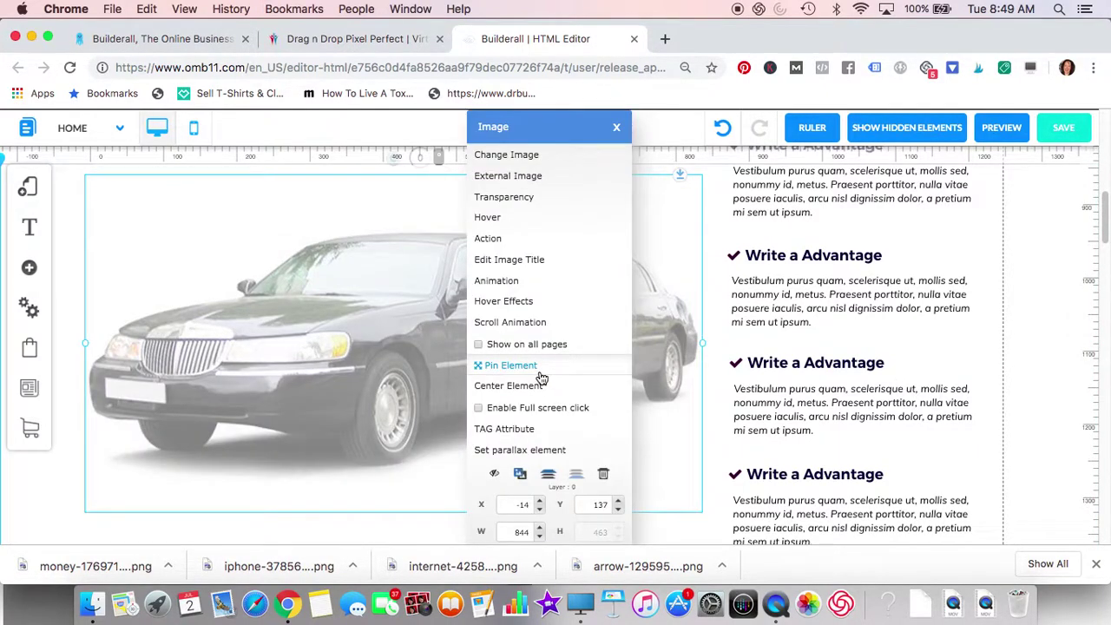
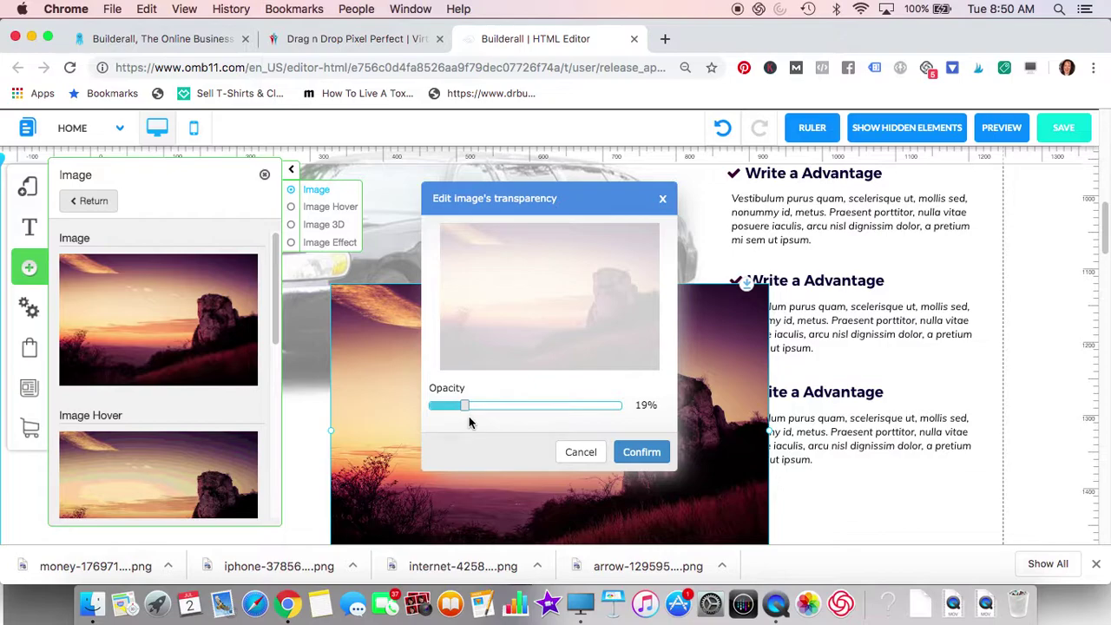
# - Discard the opacity change on the sunset image overlapping the limousine and delete that image from the page
pyautogui.click(588, 455)
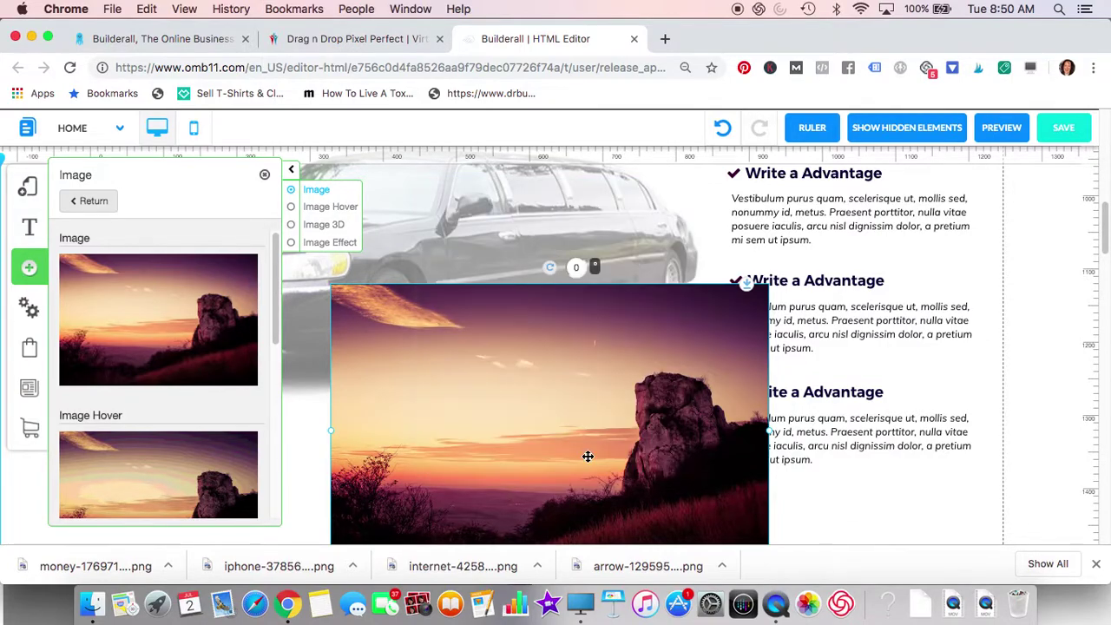
pyautogui.click(265, 176)
pyautogui.click(466, 367)
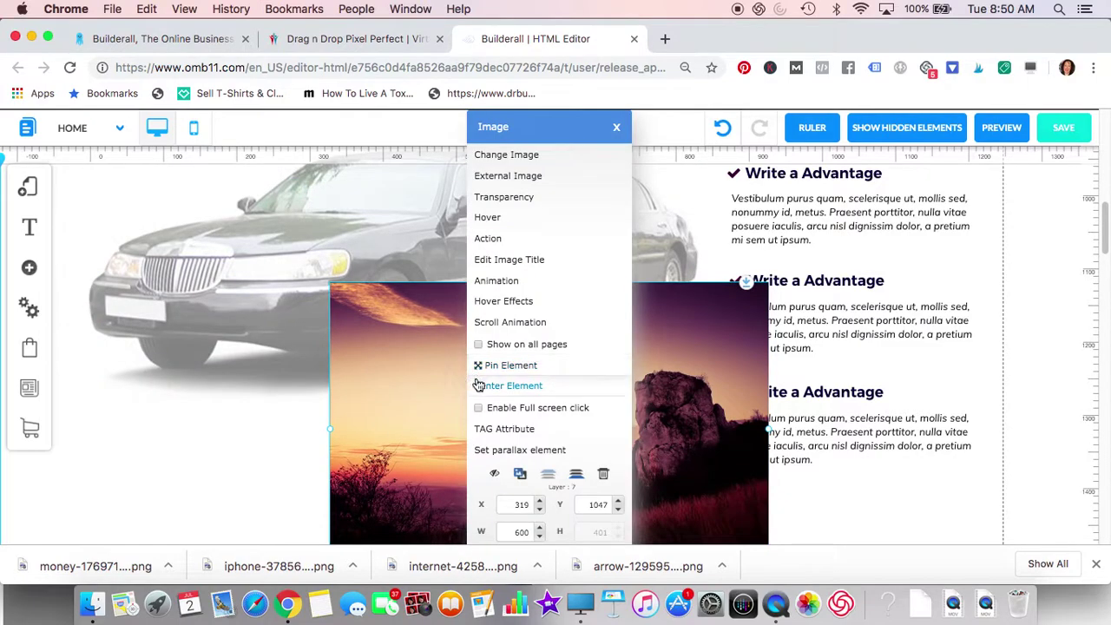
pyautogui.click(604, 476)
# - Rearrange the Limousine Express about section with the driver photo on the left and the body text and READ MORE button on the right
pyautogui.scroll(-2, 517, 448)
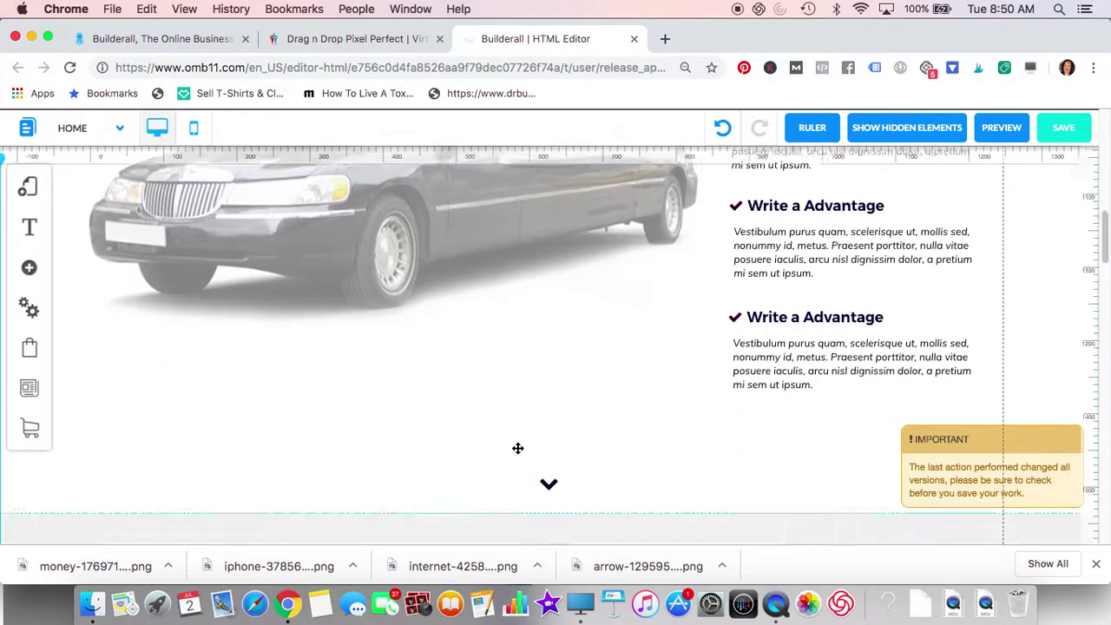
pyautogui.scroll(-5, 517, 448)
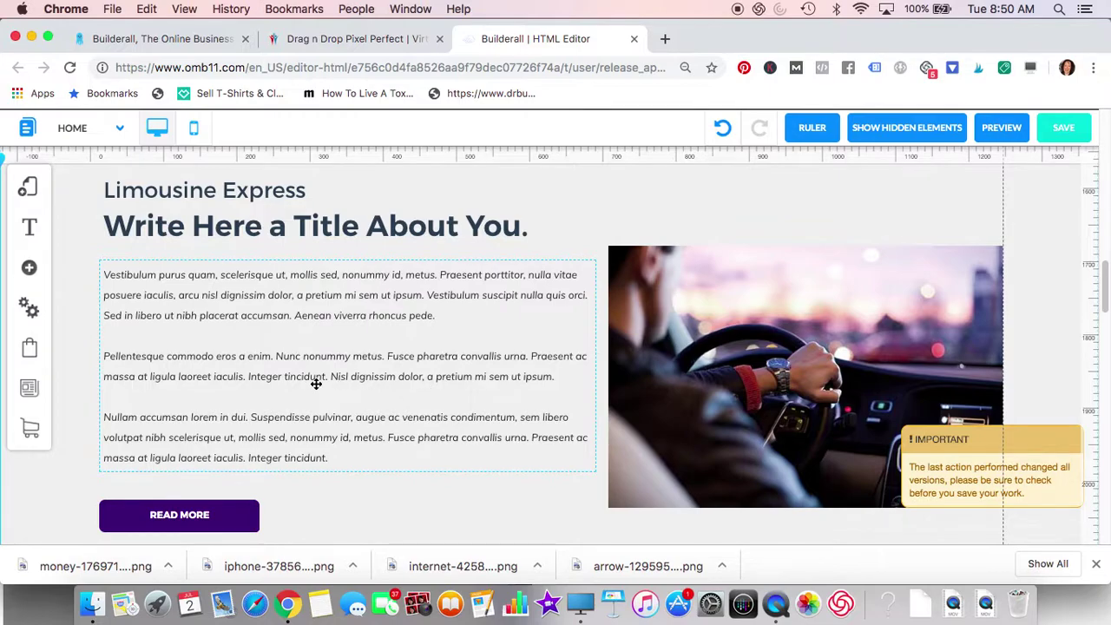
pyautogui.moveTo(630, 392); pyautogui.dragTo(294, 453)
pyautogui.moveTo(365, 317); pyautogui.dragTo(782, 322)
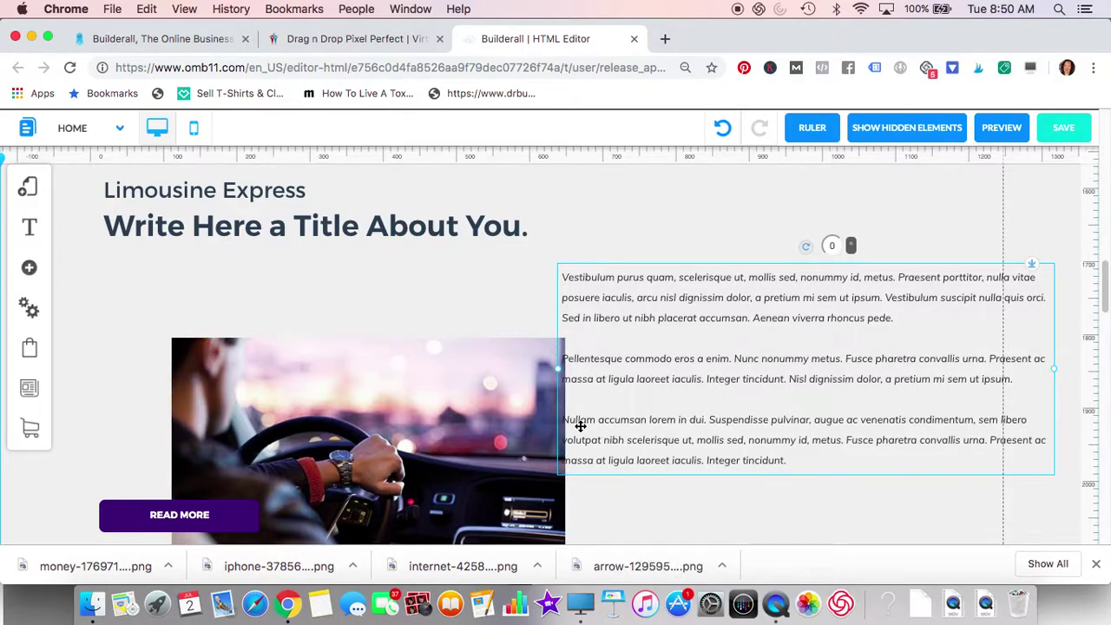
pyautogui.scroll(-5, 581, 427)
pyautogui.moveTo(180, 335); pyautogui.dragTo(816, 354)
# - Delete the Our Main Services banner, including its service icons and KNOW MORE button
pyautogui.scroll(-7, 822, 355)
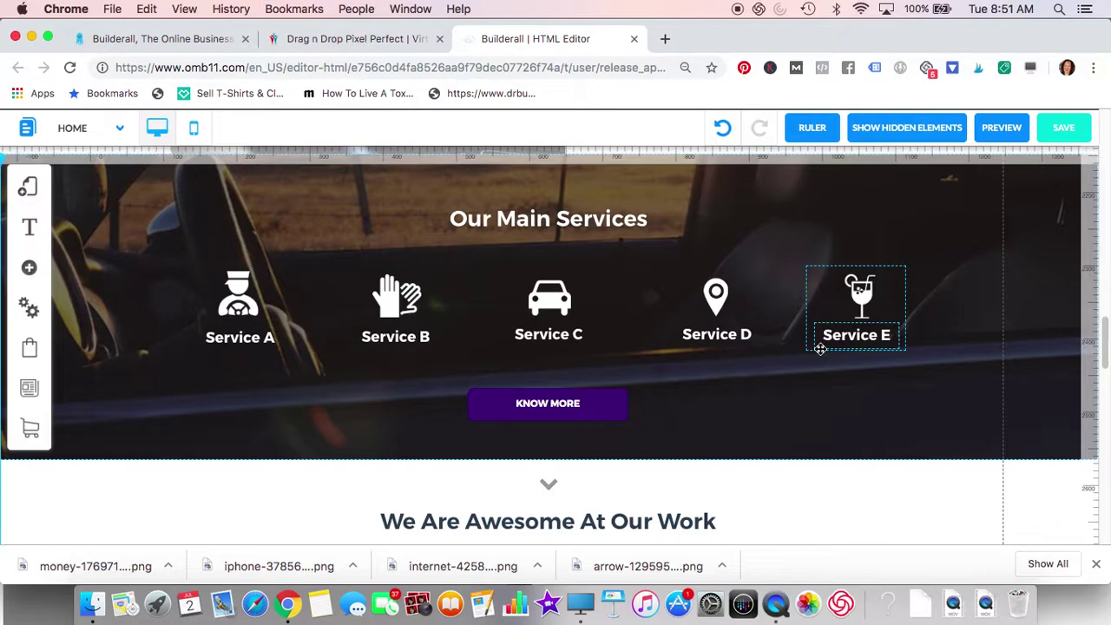
pyautogui.scroll(2, 820, 348)
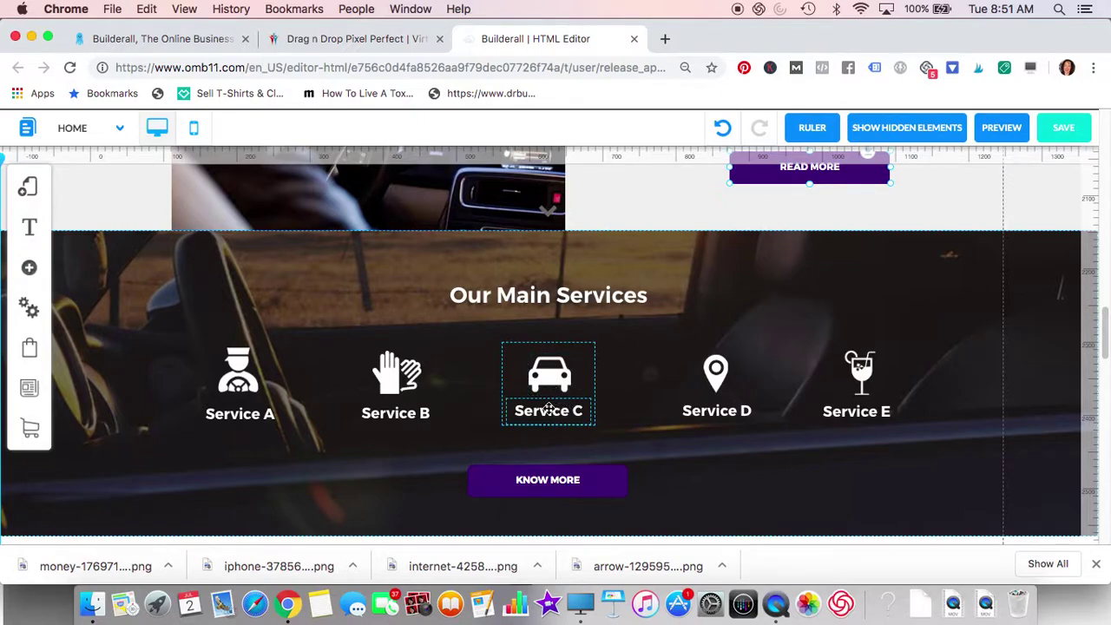
pyautogui.click(977, 290)
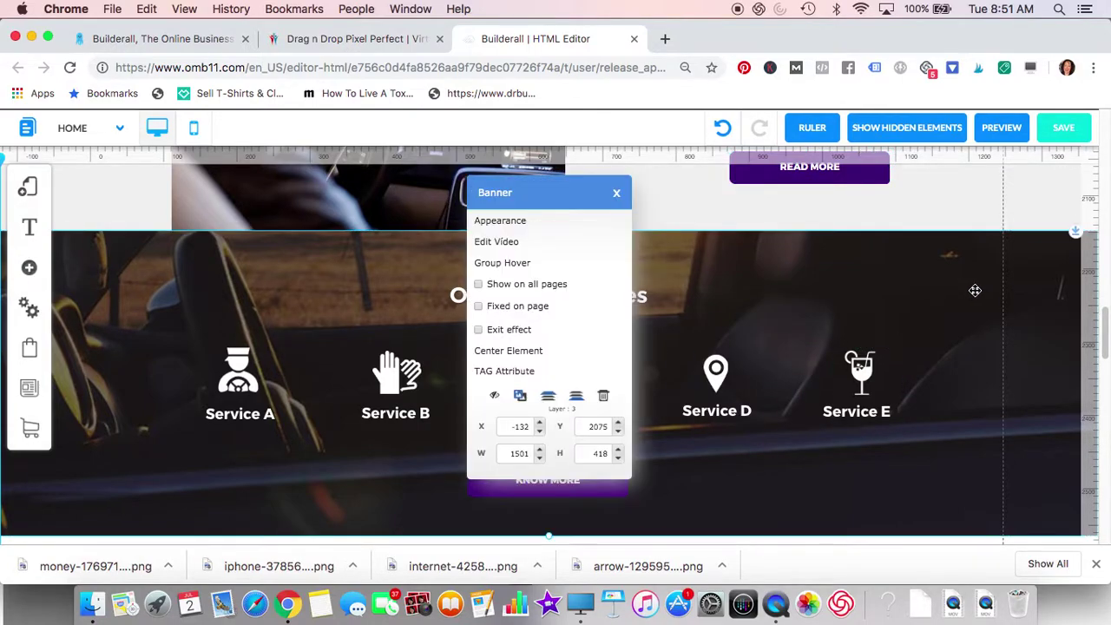
pyautogui.click(605, 398)
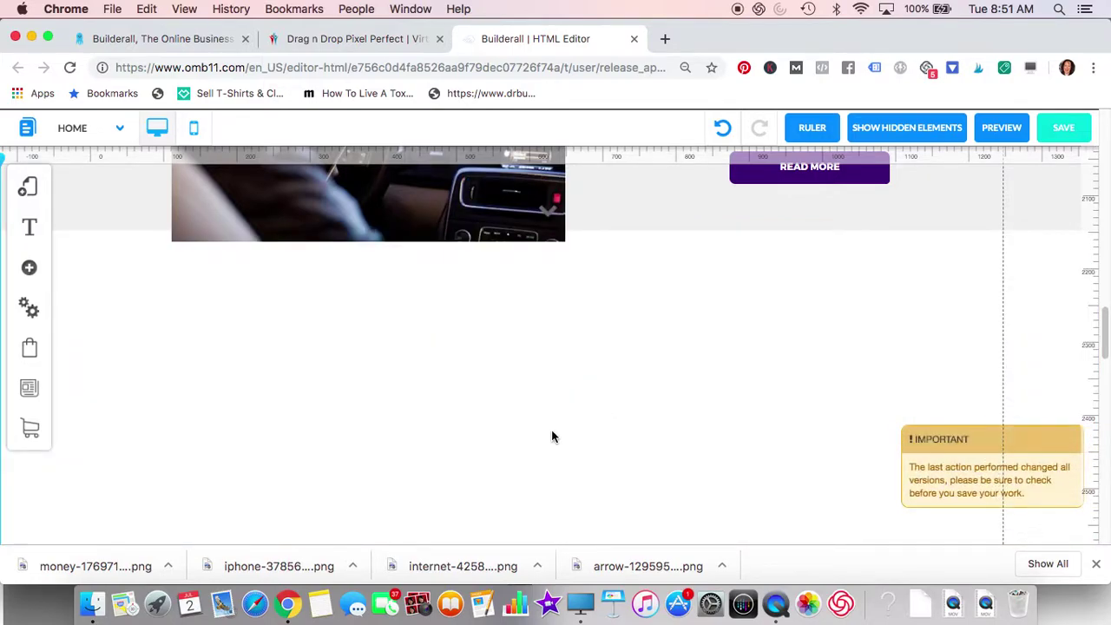
# - Shift the chevron above We Are Awesome At Our Work slightly left and move that section up beneath the driver photo
pyautogui.scroll(-1, 553, 434)
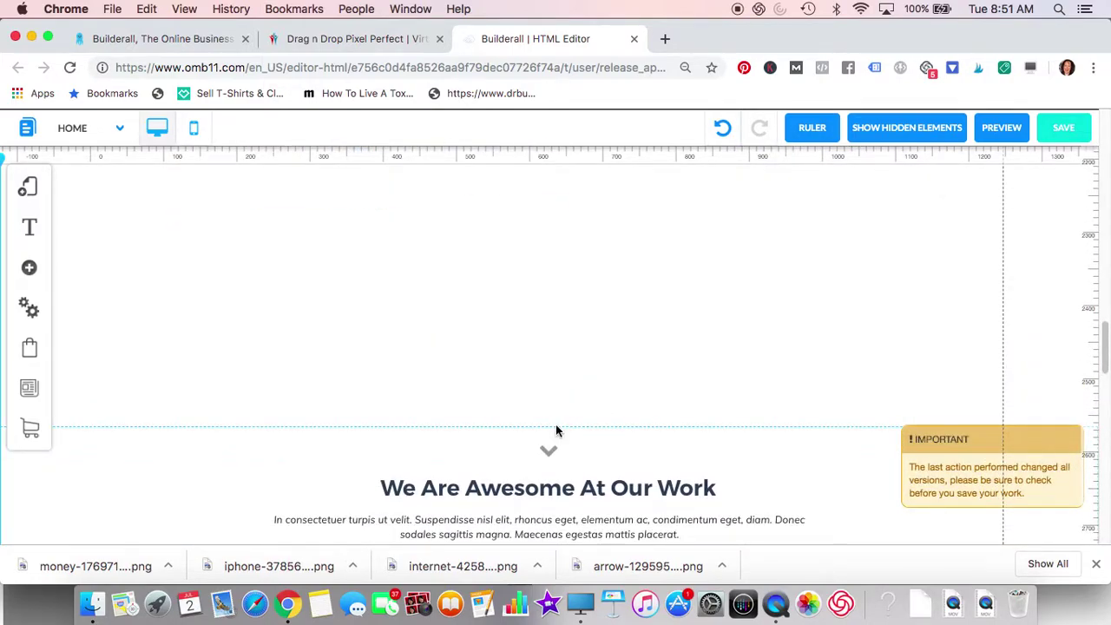
pyautogui.click(546, 453)
pyautogui.moveTo(546, 453); pyautogui.dragTo(521, 451)
pyautogui.moveTo(588, 428); pyautogui.dragTo(586, 171)
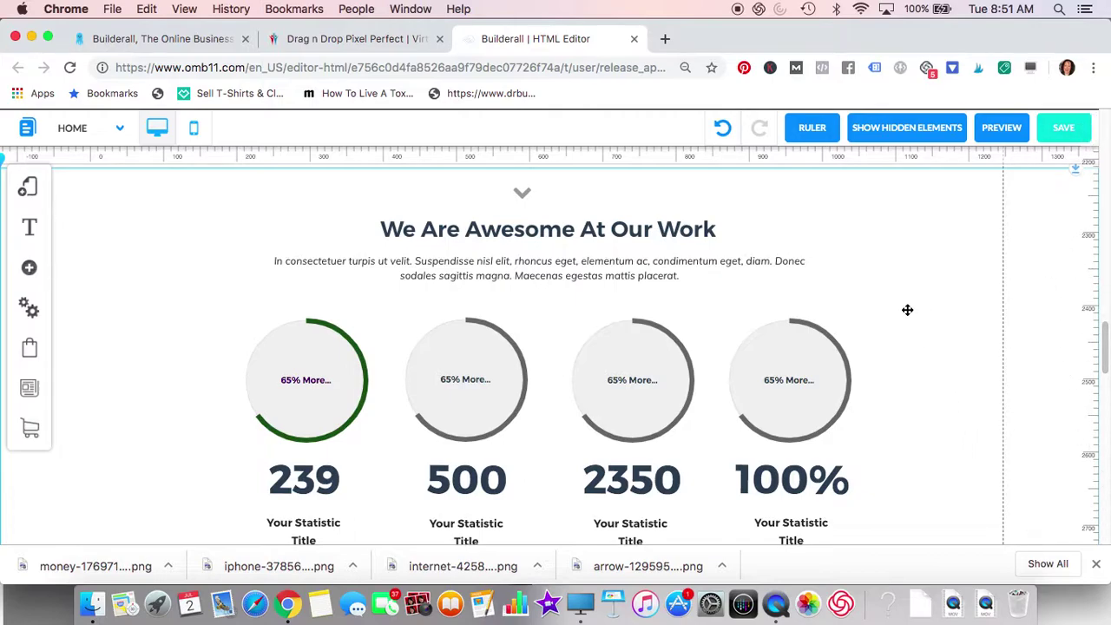
pyautogui.scroll(-1, 897, 310)
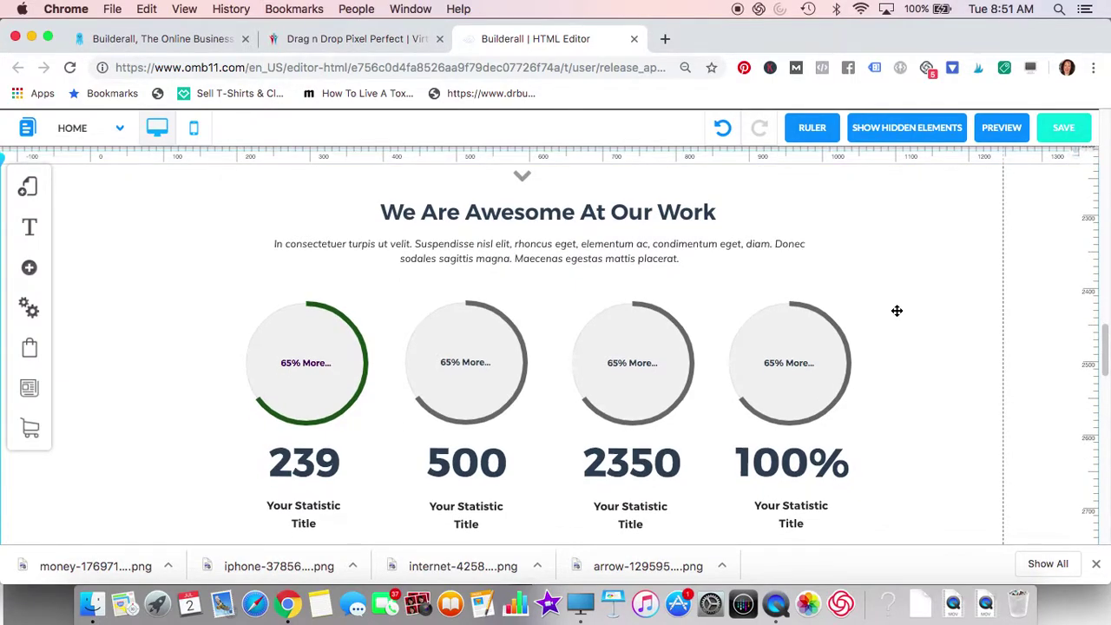
pyautogui.scroll(3, 897, 310)
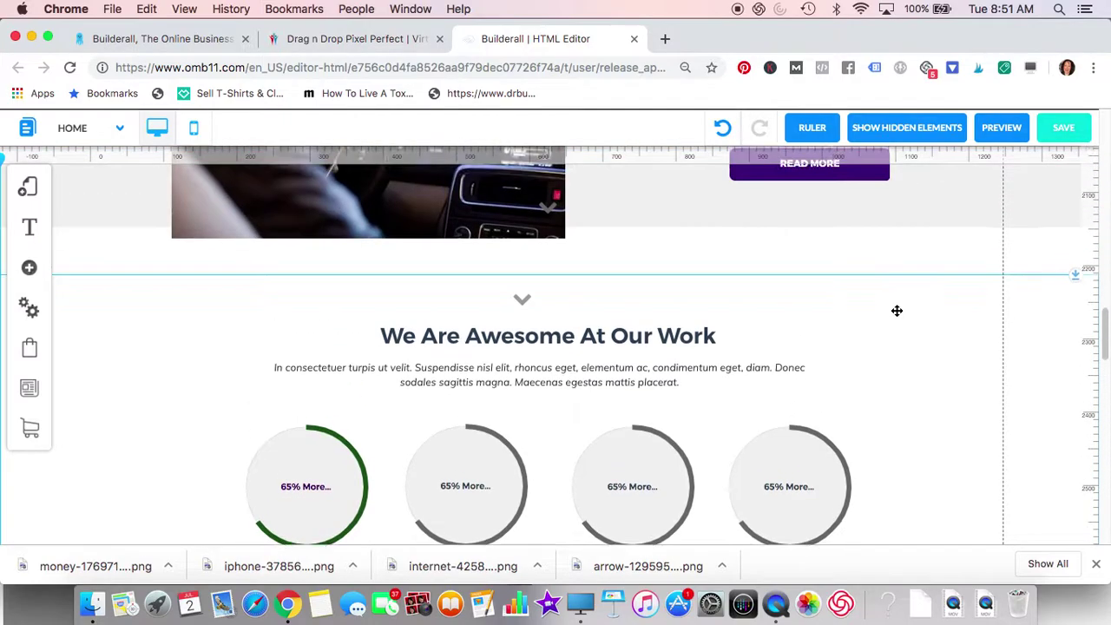
pyautogui.scroll(4, 897, 310)
# - Move the Our Clients Say banner up to close the empty gap beneath the statistics section
pyautogui.scroll(-10, 897, 310)
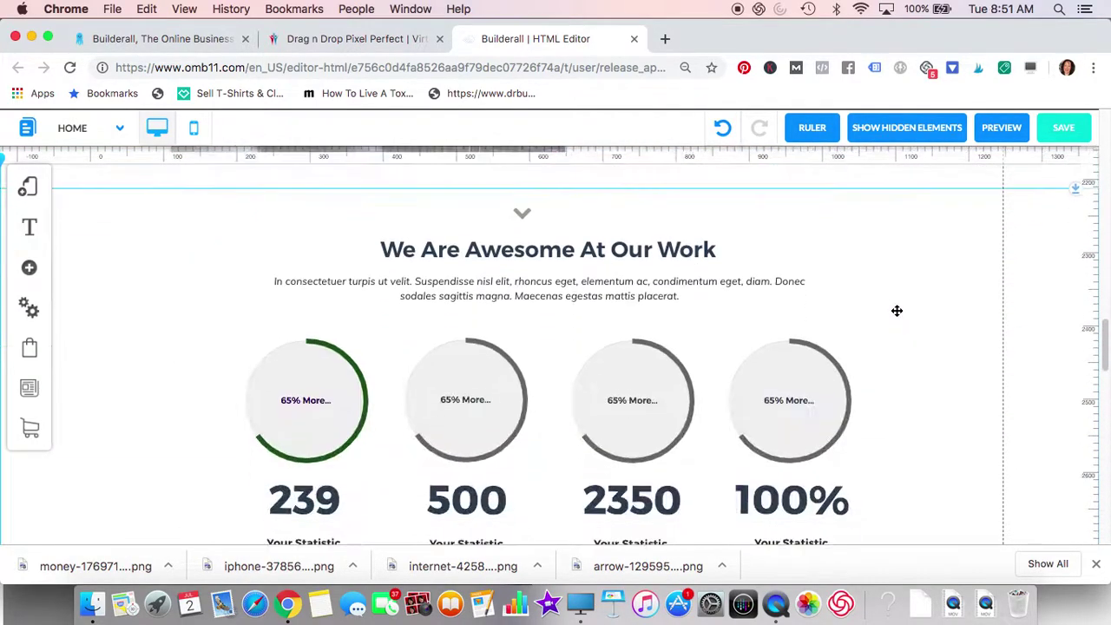
pyautogui.scroll(-5, 897, 310)
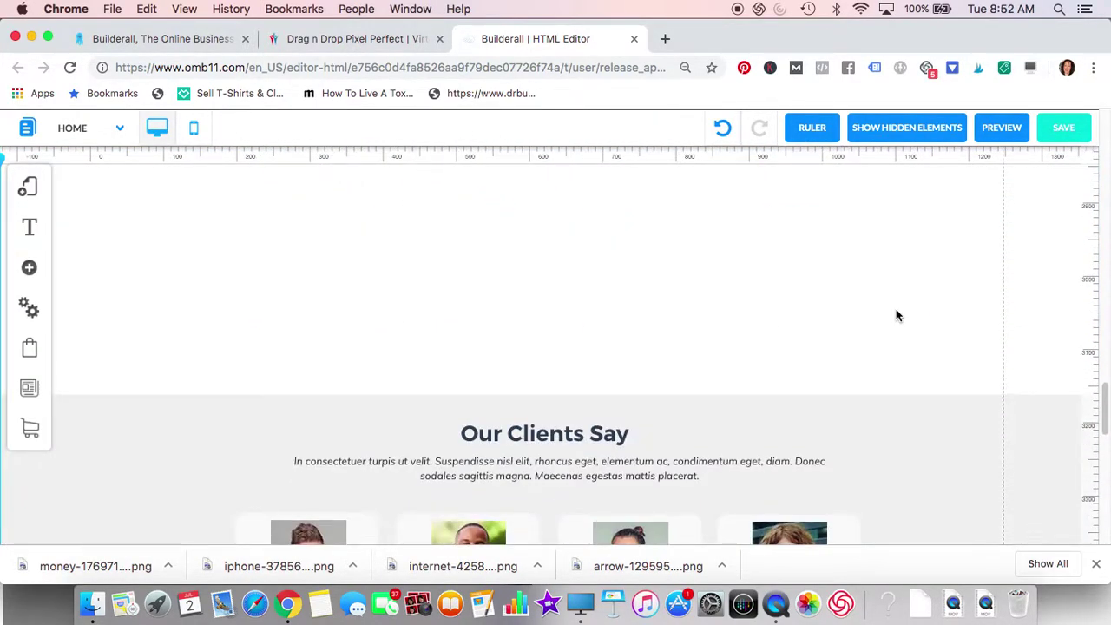
pyautogui.moveTo(894, 410); pyautogui.dragTo(836, 168)
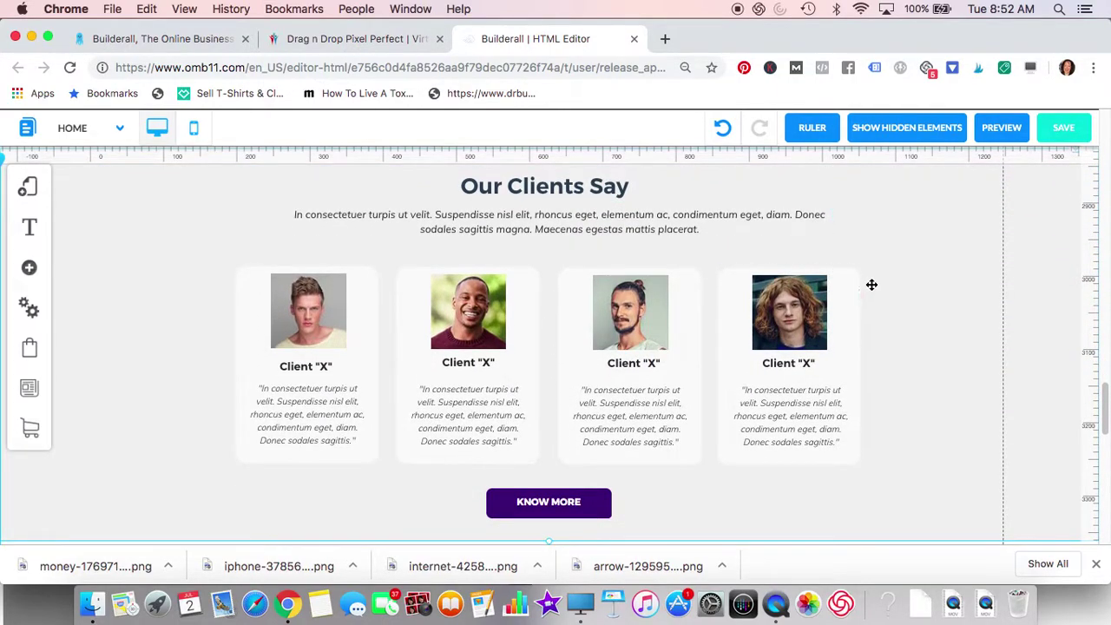
# - Set the Our Clients Say banner's background color to the yellow favorite color
pyautogui.click(948, 438)
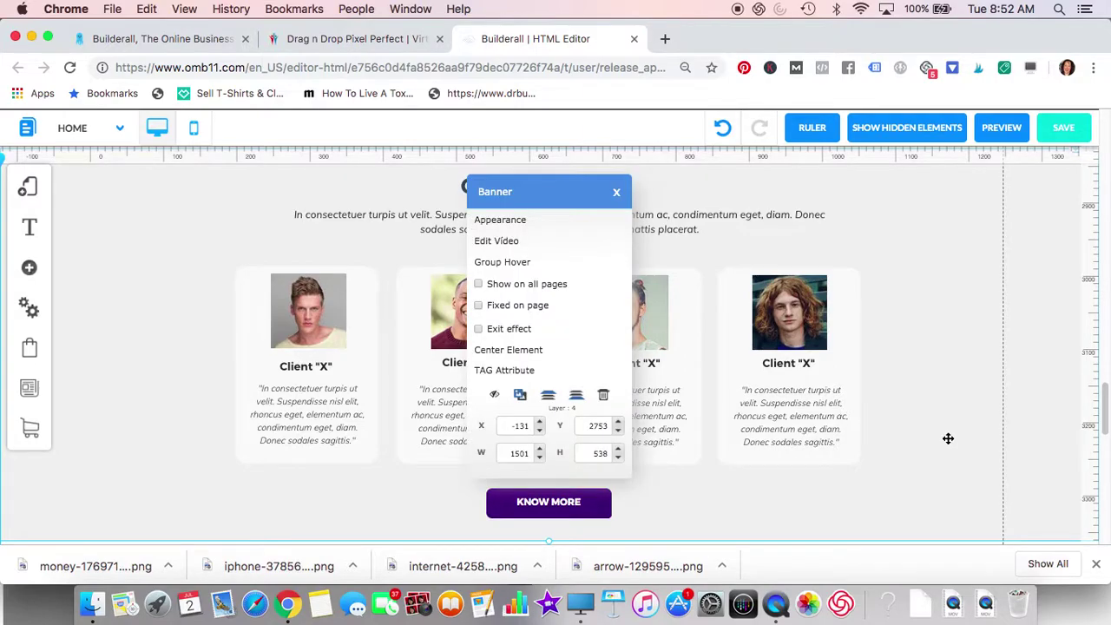
pyautogui.click(501, 221)
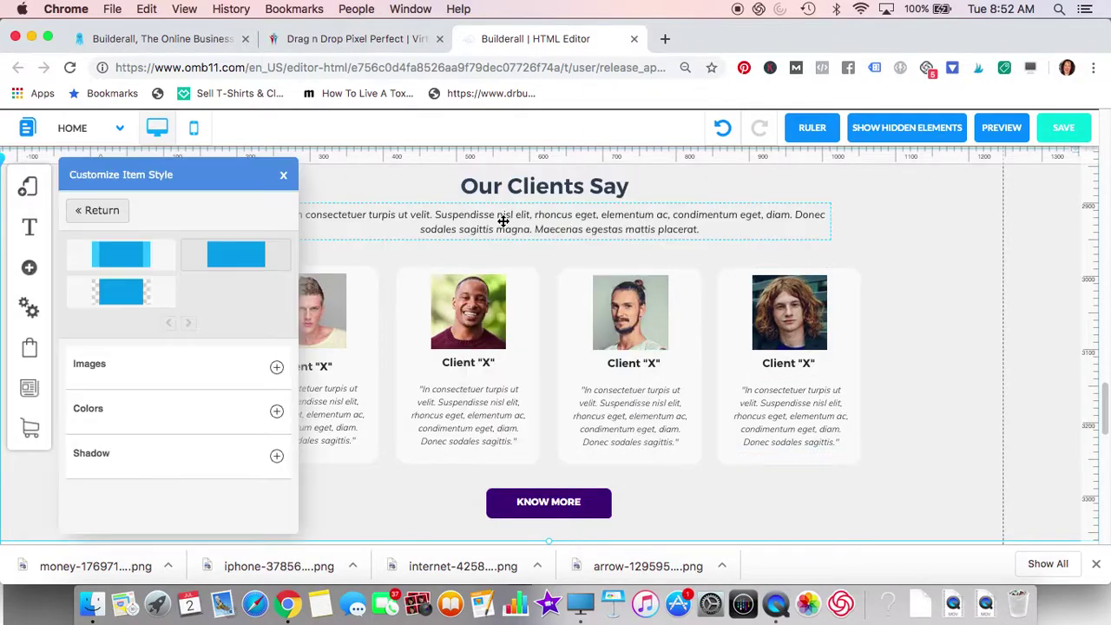
pyautogui.click(275, 414)
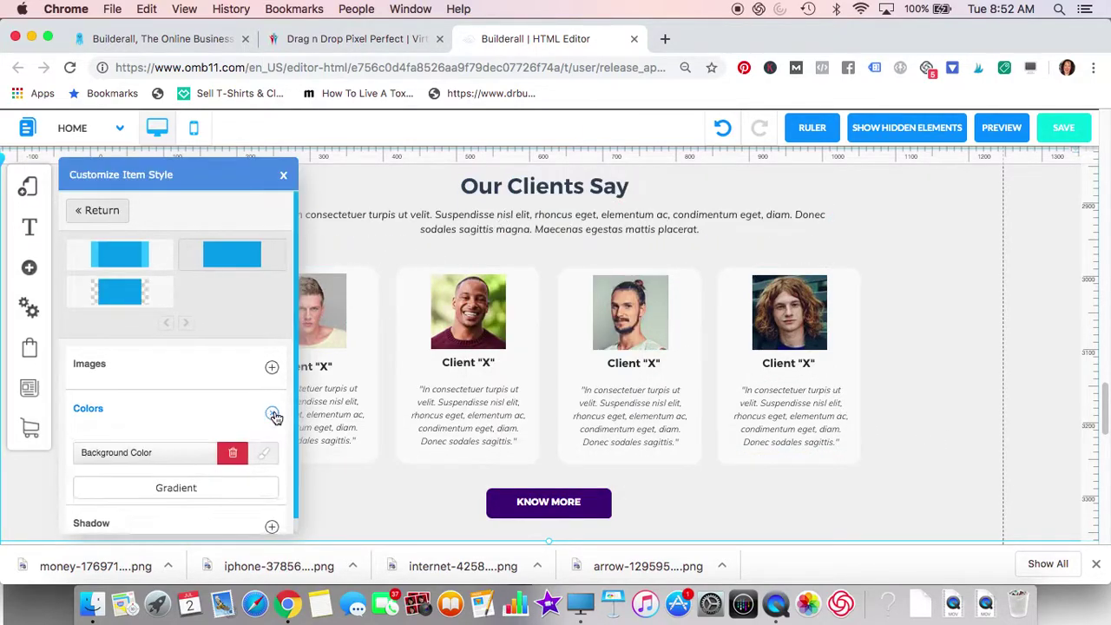
pyautogui.click(269, 458)
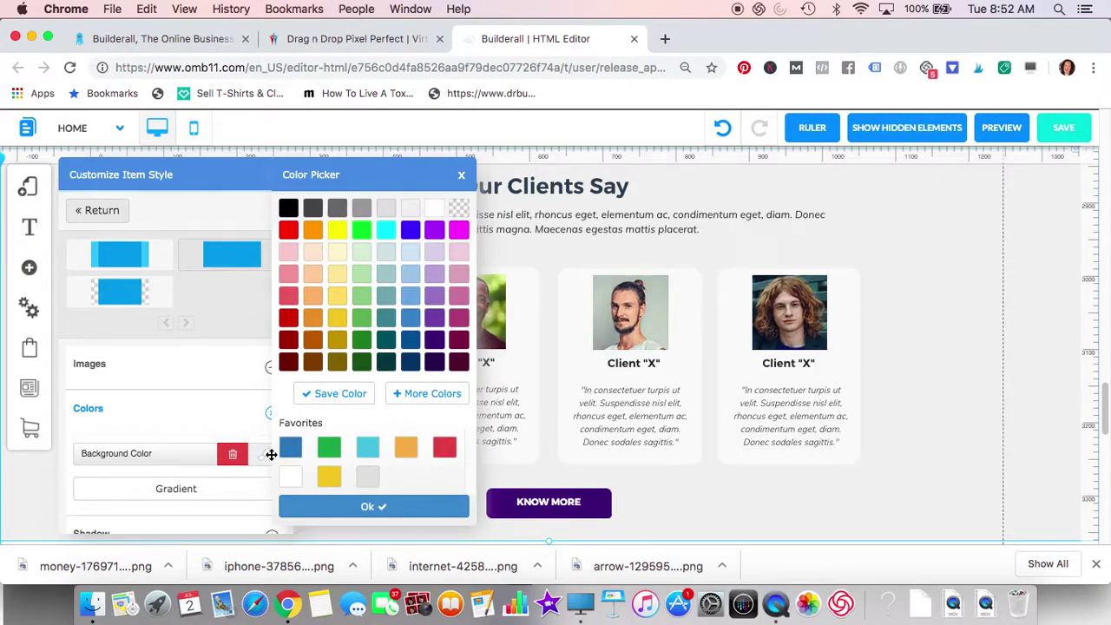
pyautogui.click(328, 477)
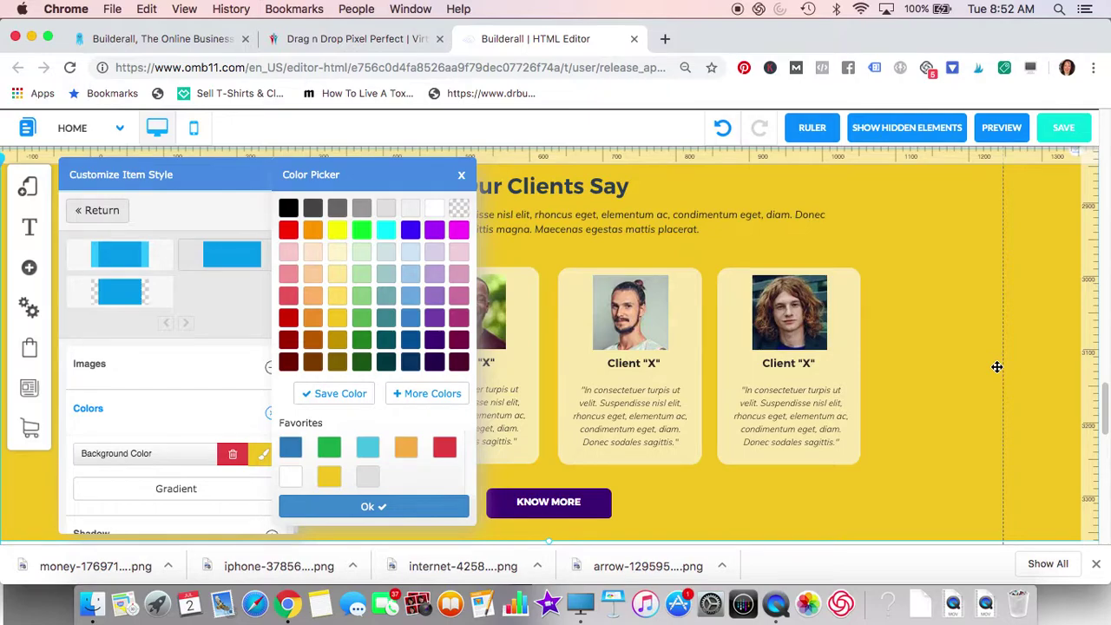
pyautogui.click(396, 507)
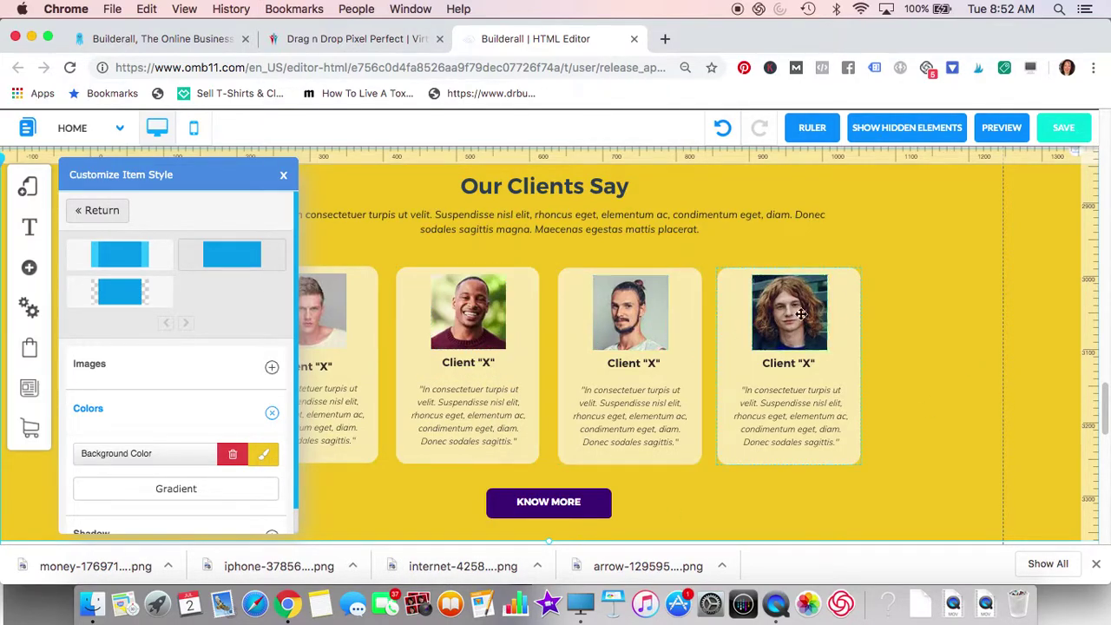
# - Delete the fourth client's testimonial box and the quote text in the first client's box
pyautogui.click(852, 293)
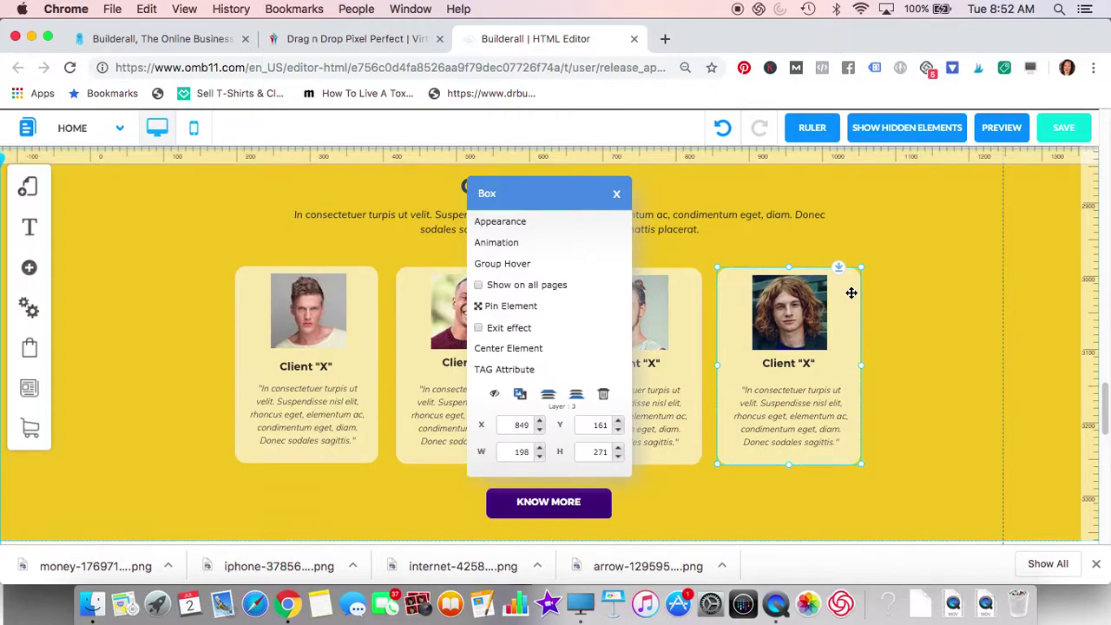
pyautogui.click(603, 393)
pyautogui.click(353, 450)
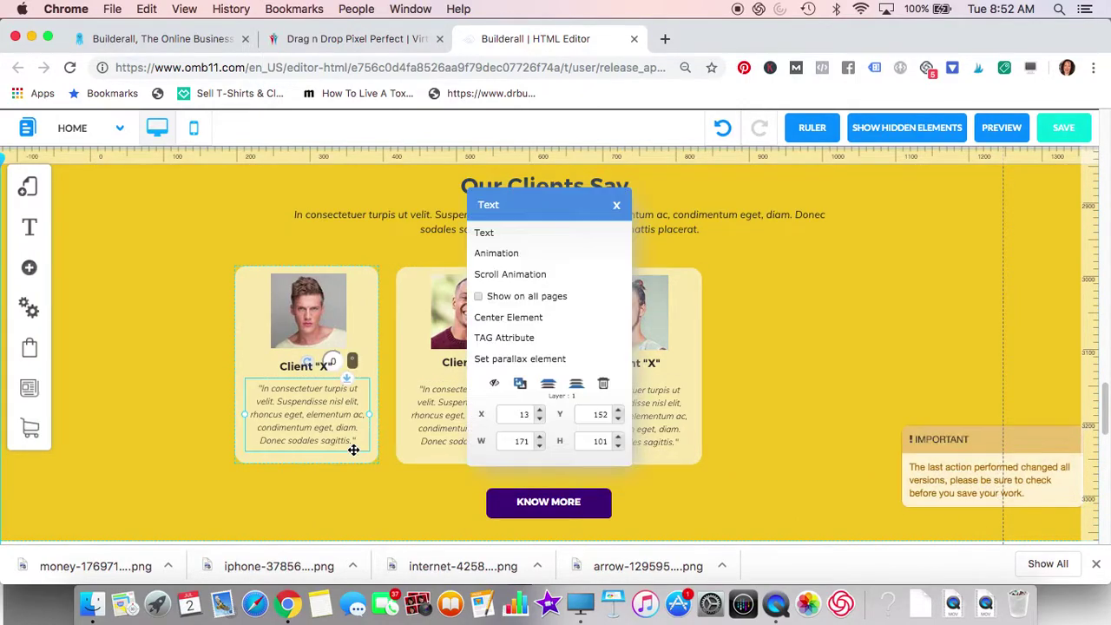
pyautogui.click(603, 383)
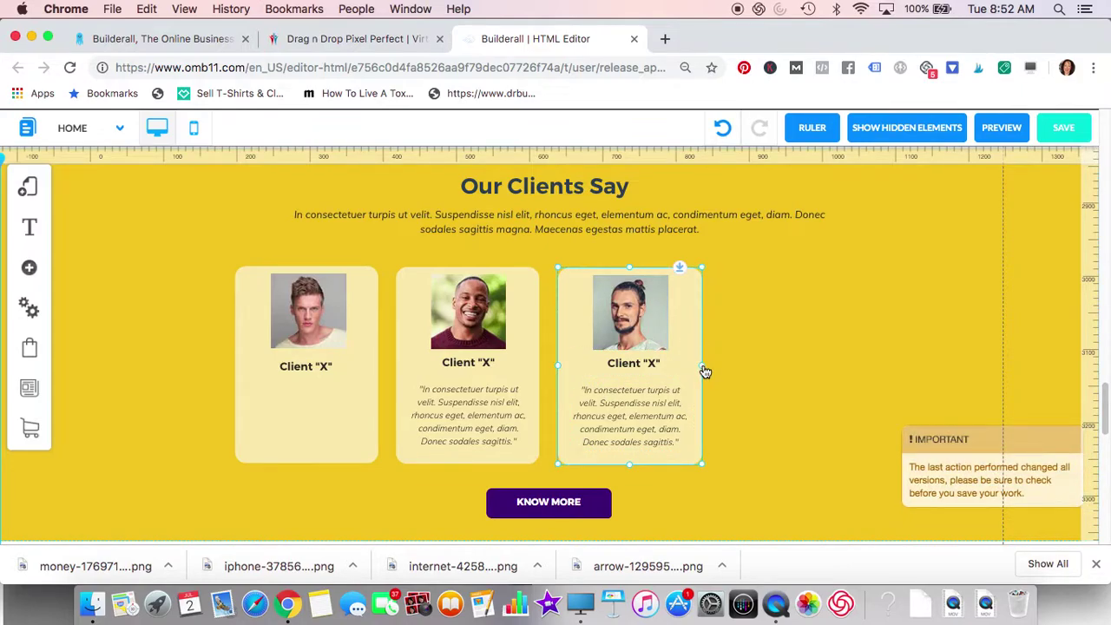
# - Widen the third client's testimonial box and its quote text, and enlarge the client photo to nearly fill the box's width
pyautogui.moveTo(706, 369); pyautogui.dragTo(761, 374)
pyautogui.click(660, 414)
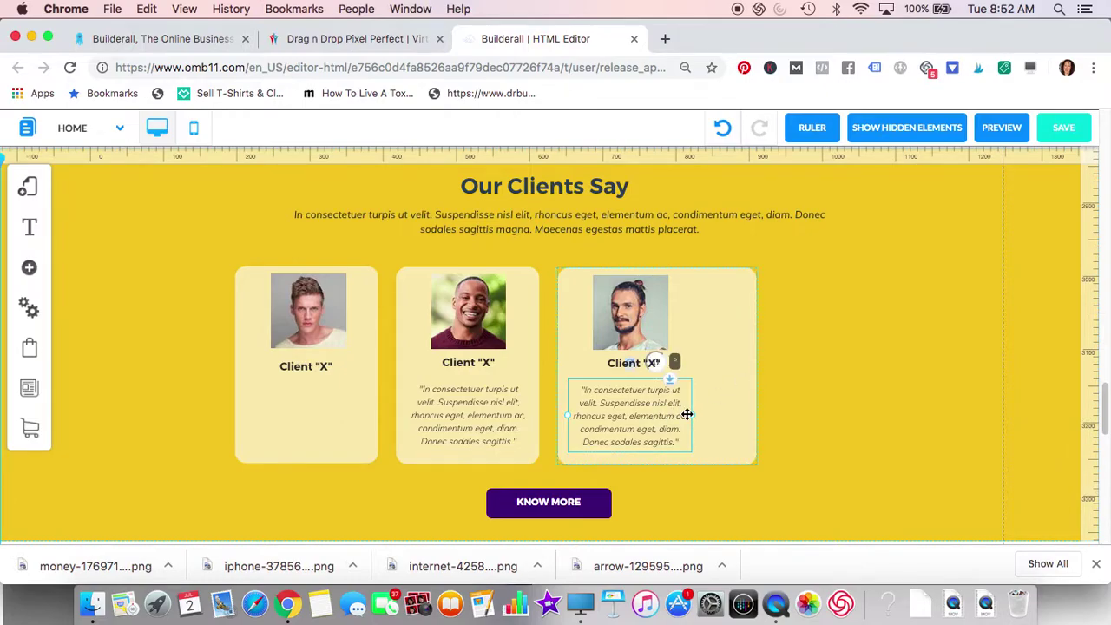
pyautogui.moveTo(686, 414); pyautogui.dragTo(735, 413)
pyautogui.click(646, 337)
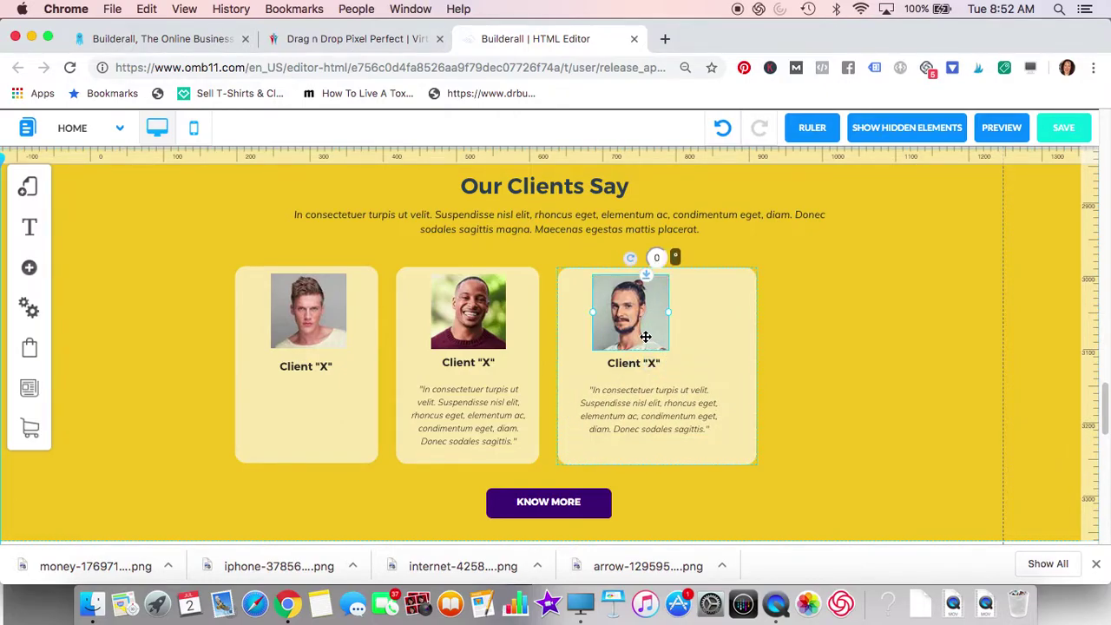
pyautogui.moveTo(672, 315); pyautogui.dragTo(738, 324)
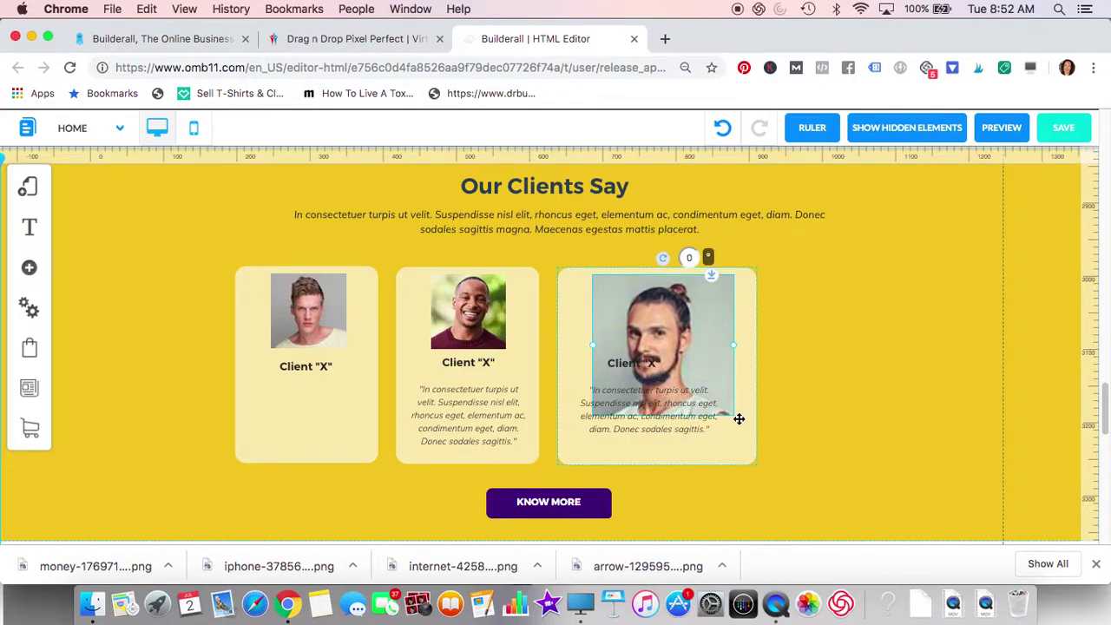
# - Move the black Limousine Express banner with the CONTACT US button up to reduce the gap beneath the testimonials
pyautogui.scroll(-5, 805, 408)
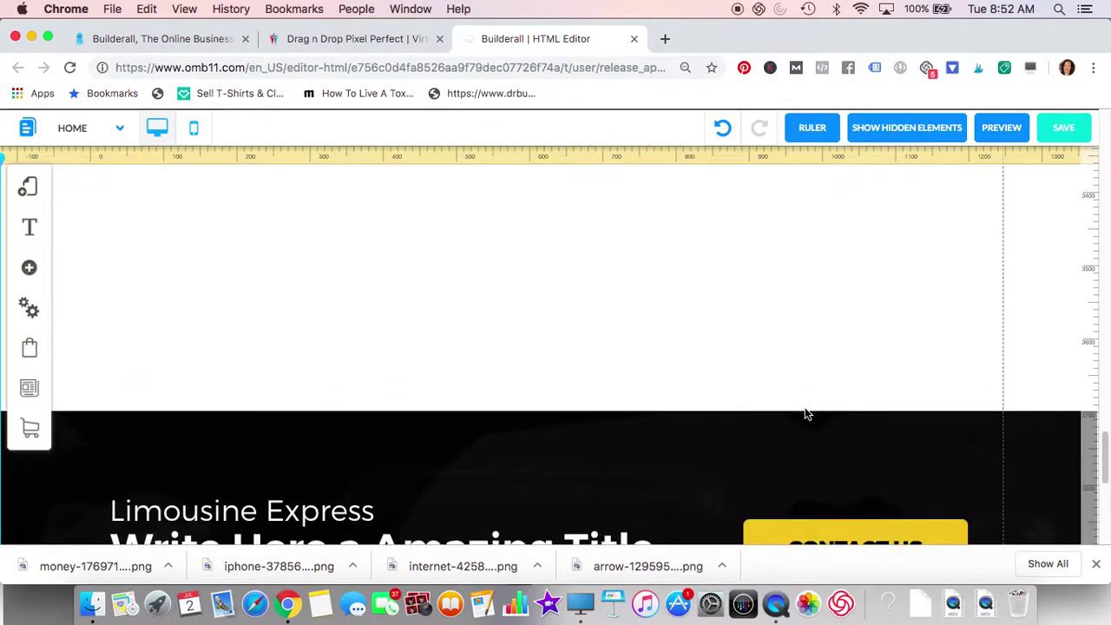
pyautogui.moveTo(805, 409); pyautogui.dragTo(781, 305)
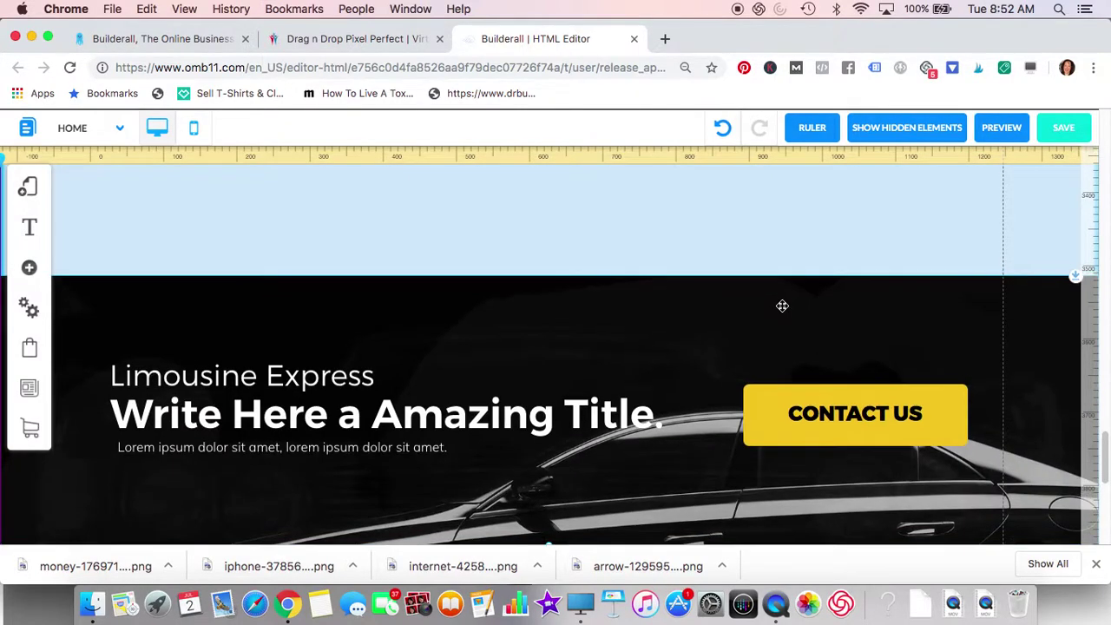
pyautogui.scroll(-4, 729, 418)
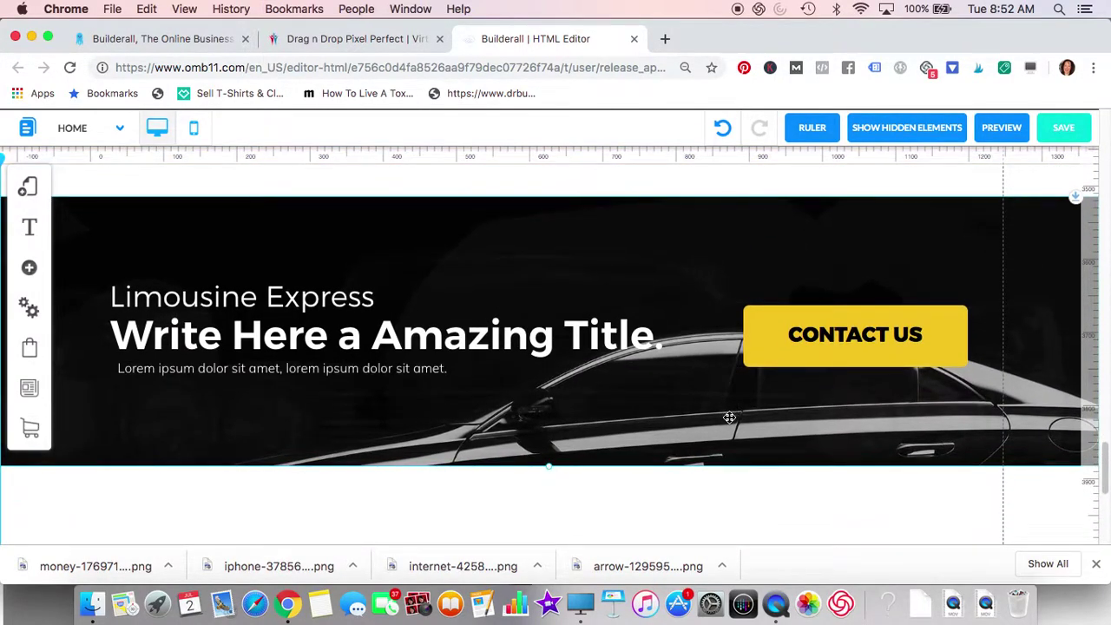
pyautogui.scroll(-3, 730, 417)
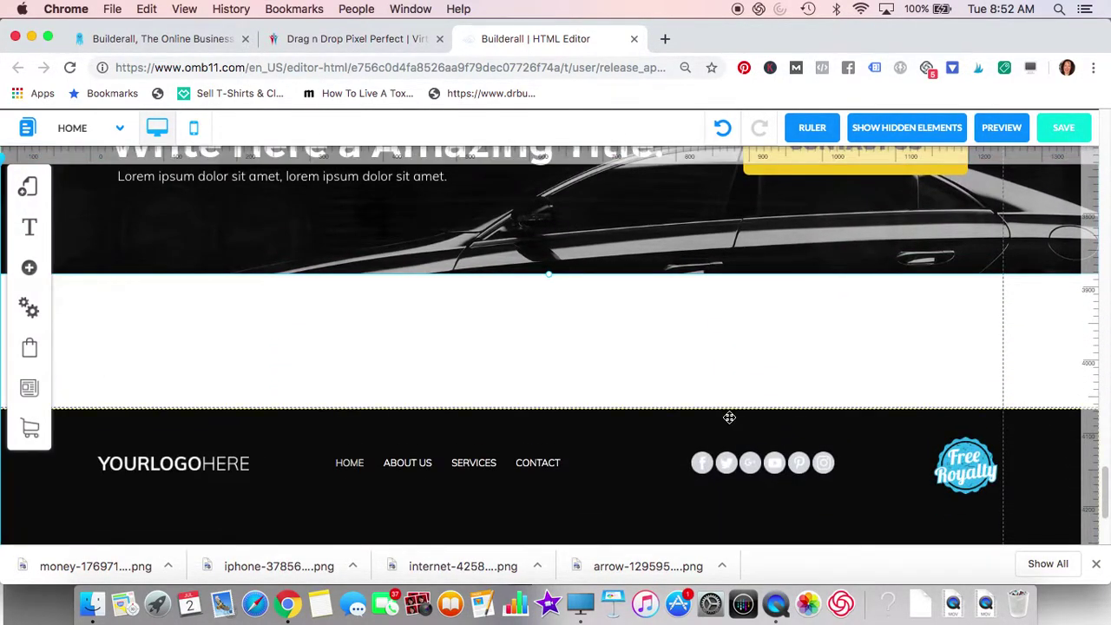
# - View the configuration choices of the footer's newsletter subscription form, close them, and delete the form
pyautogui.scroll(-4, 730, 418)
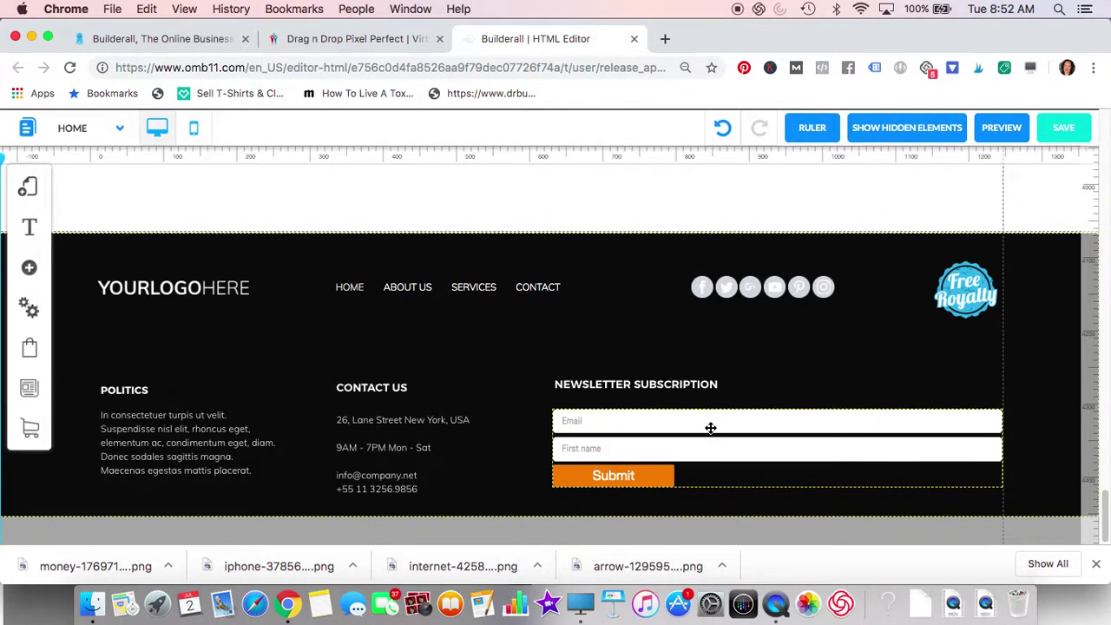
pyautogui.click(710, 428)
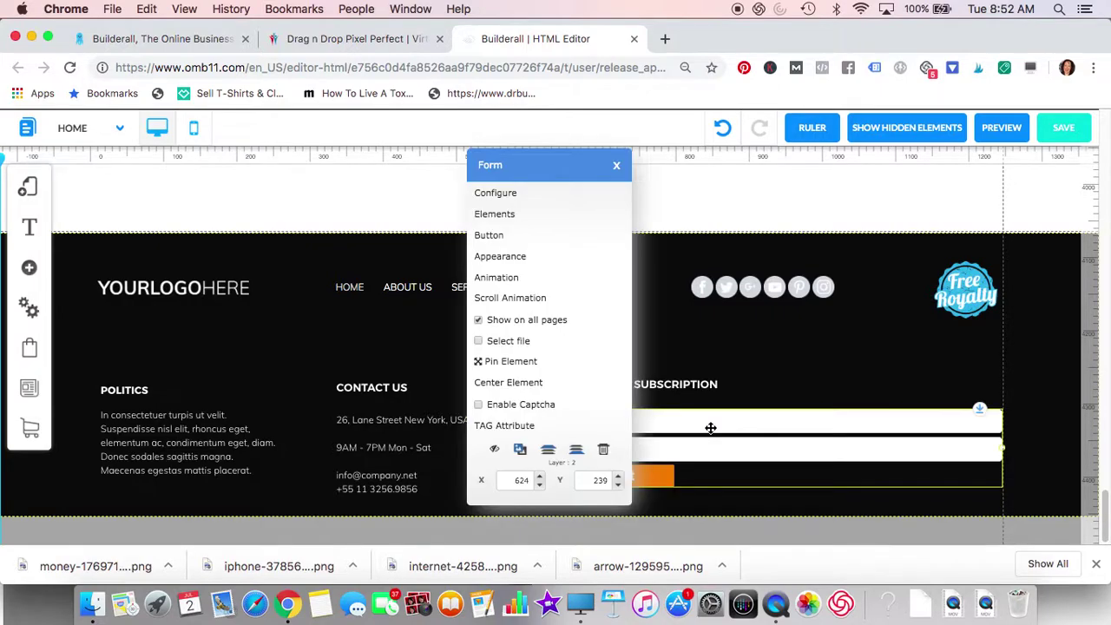
pyautogui.click(502, 193)
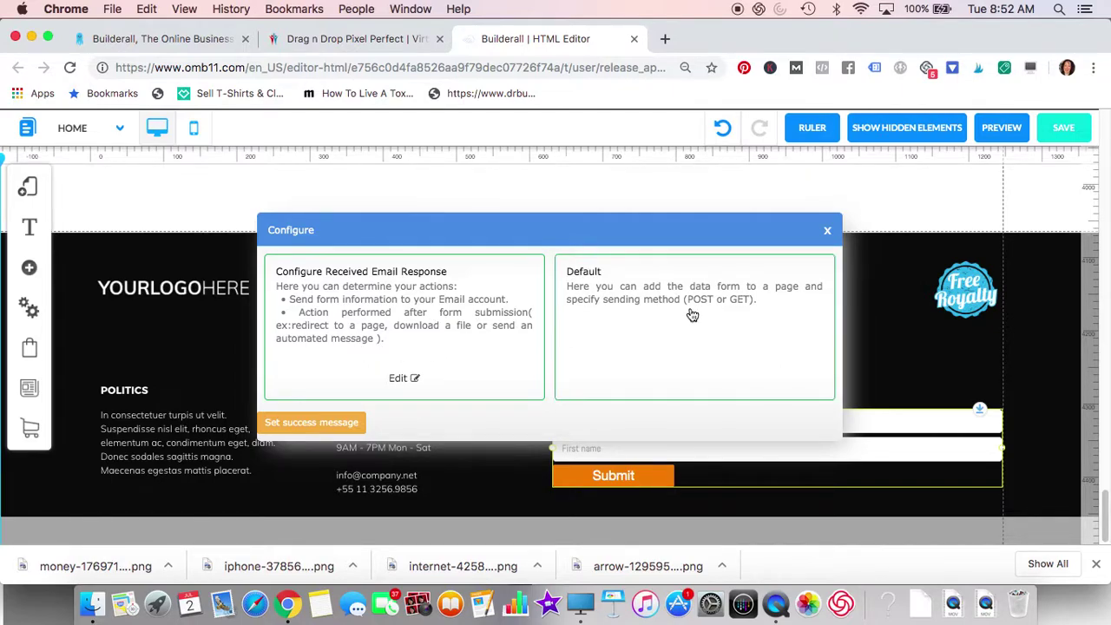
pyautogui.click(827, 234)
pyautogui.click(872, 464)
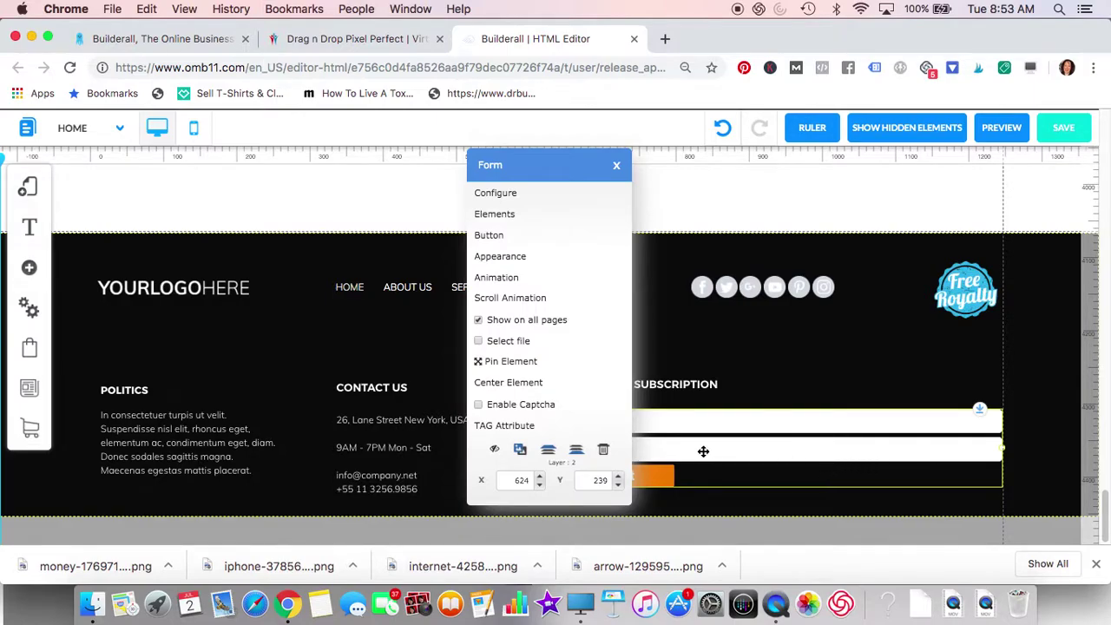
pyautogui.click(605, 452)
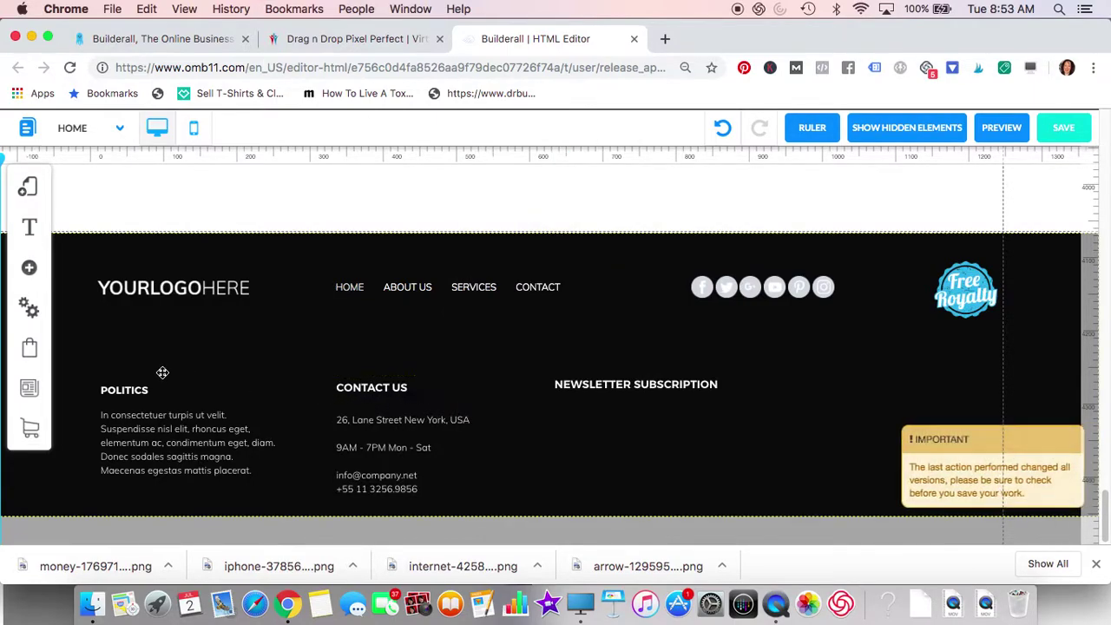
# - Browse the opt-in templates for the Email Marketing Form and the other element types that can be added
pyautogui.click(28, 271)
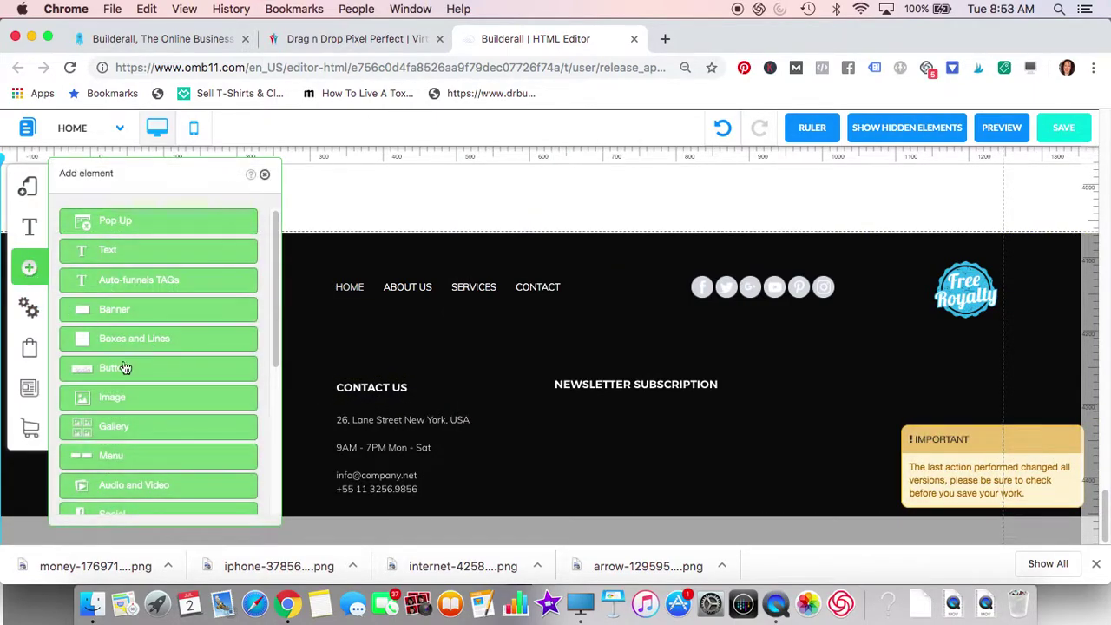
pyautogui.scroll(-5, 128, 375)
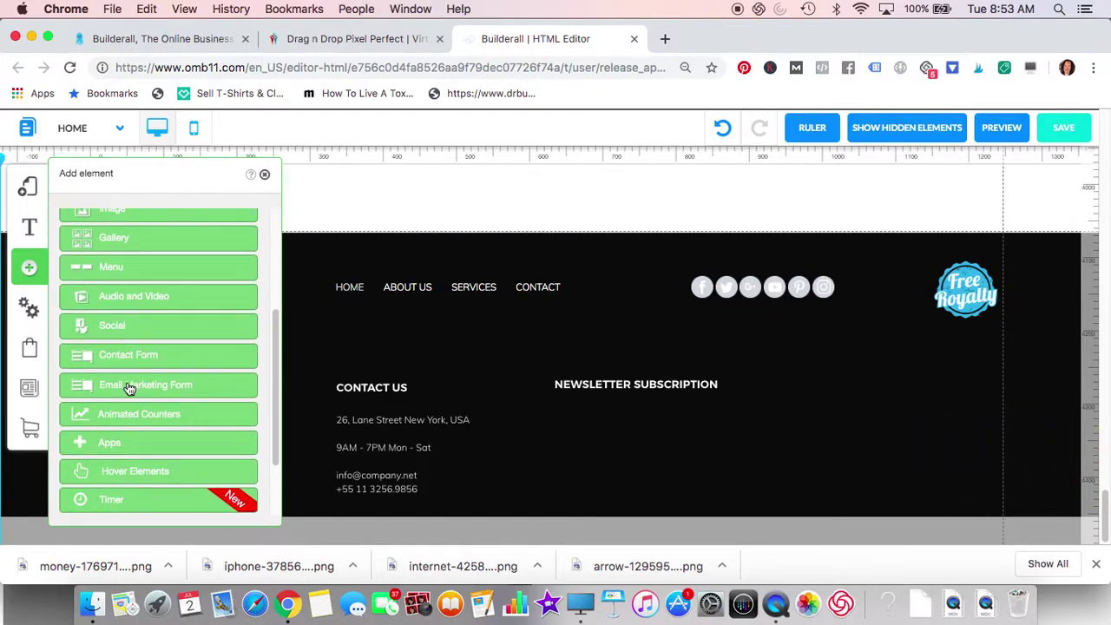
pyautogui.click(130, 385)
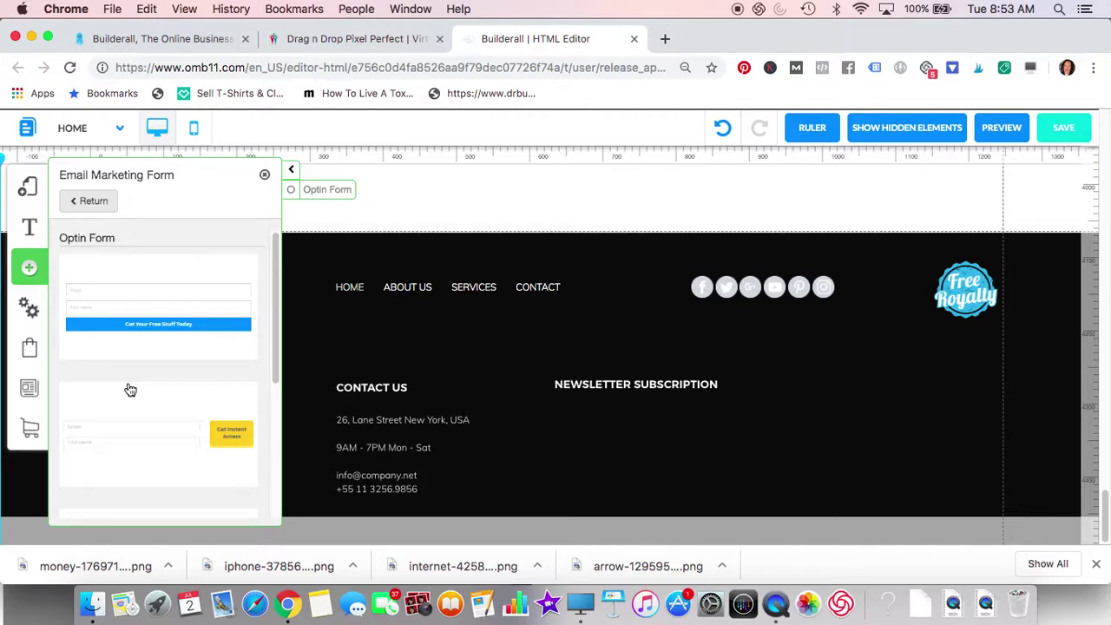
pyautogui.scroll(-5, 130, 390)
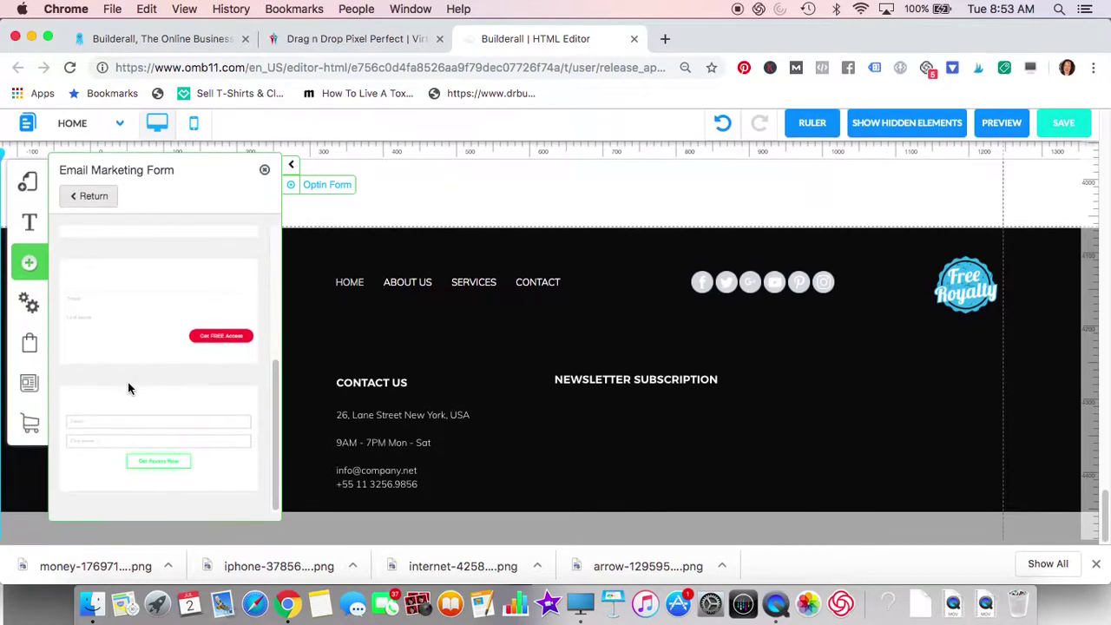
pyautogui.scroll(5, 128, 388)
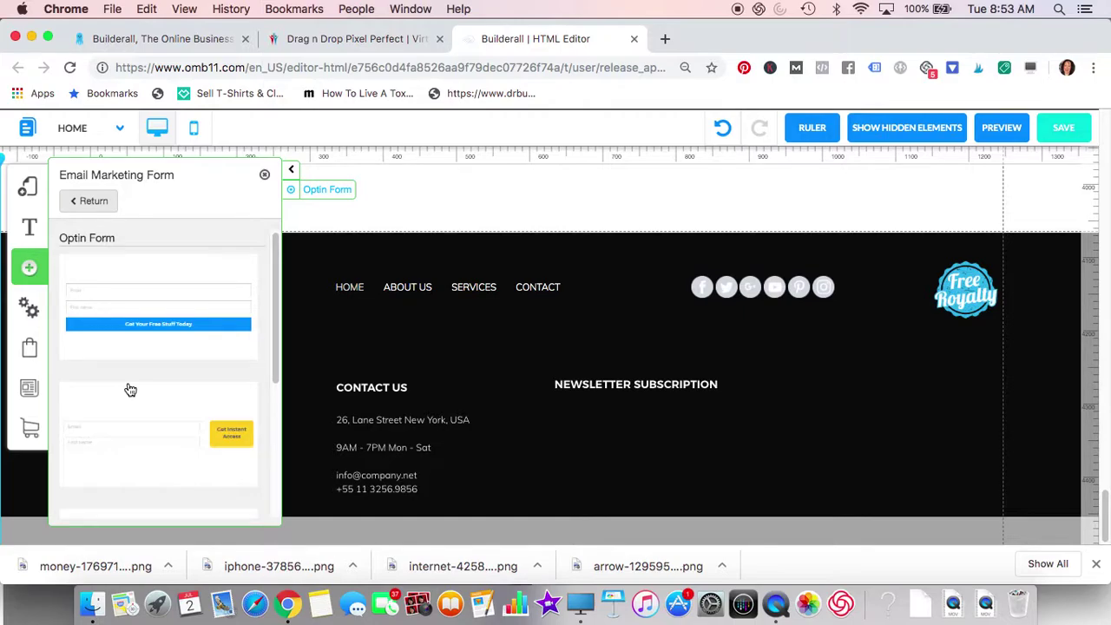
pyautogui.click(29, 269)
pyautogui.click(29, 269)
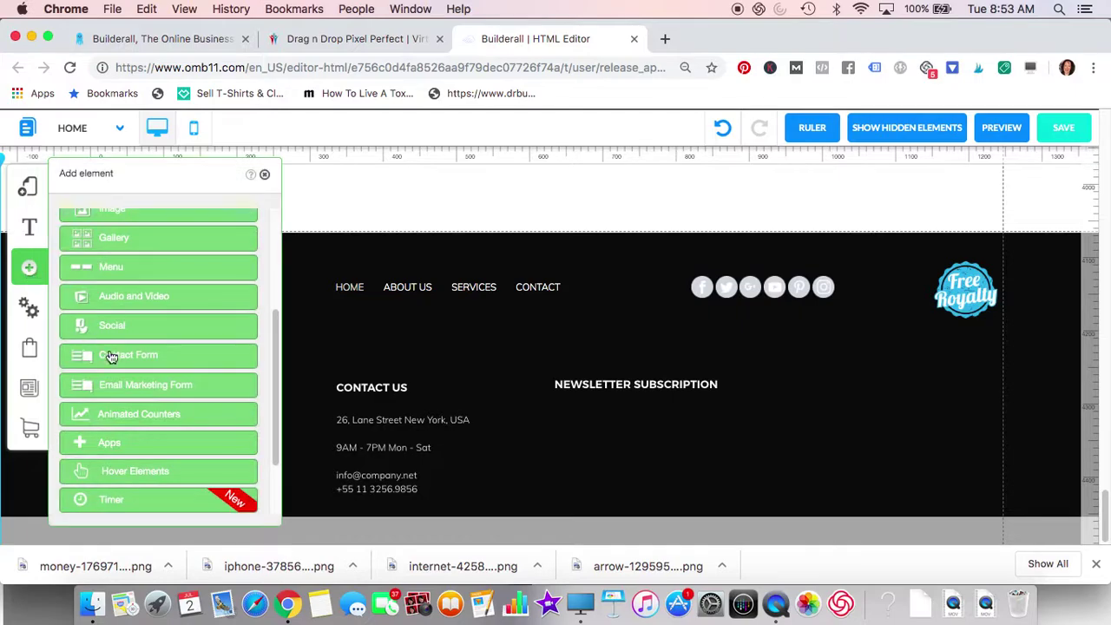
pyautogui.scroll(-3, 126, 366)
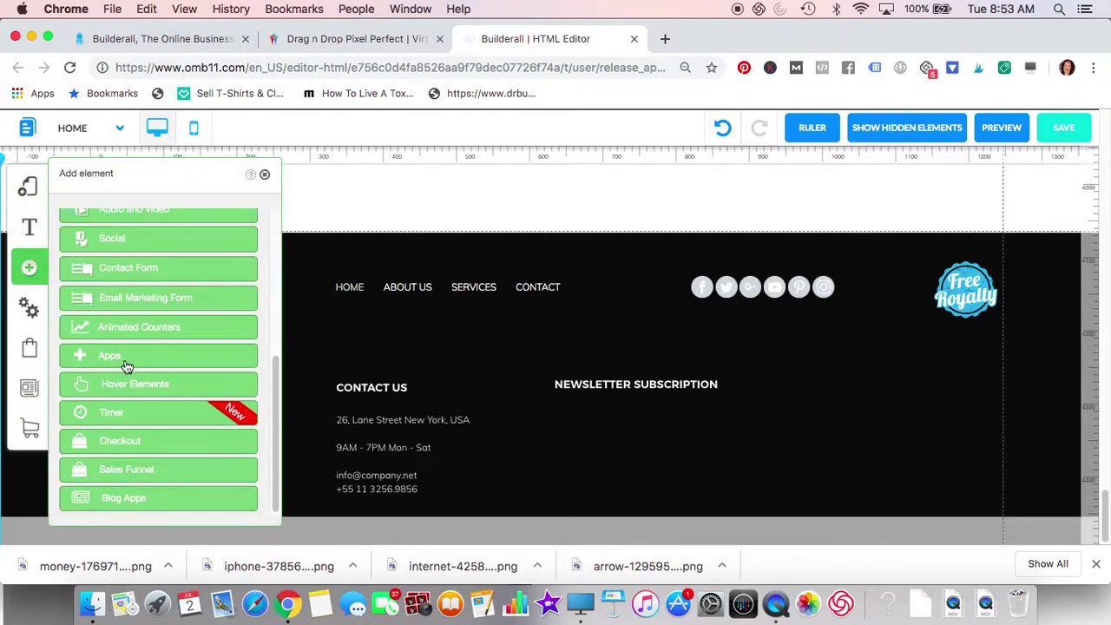
# - Look through the full list of element types that can be added, from Pop Up to Blog Apps
pyautogui.scroll(2, 157, 454)
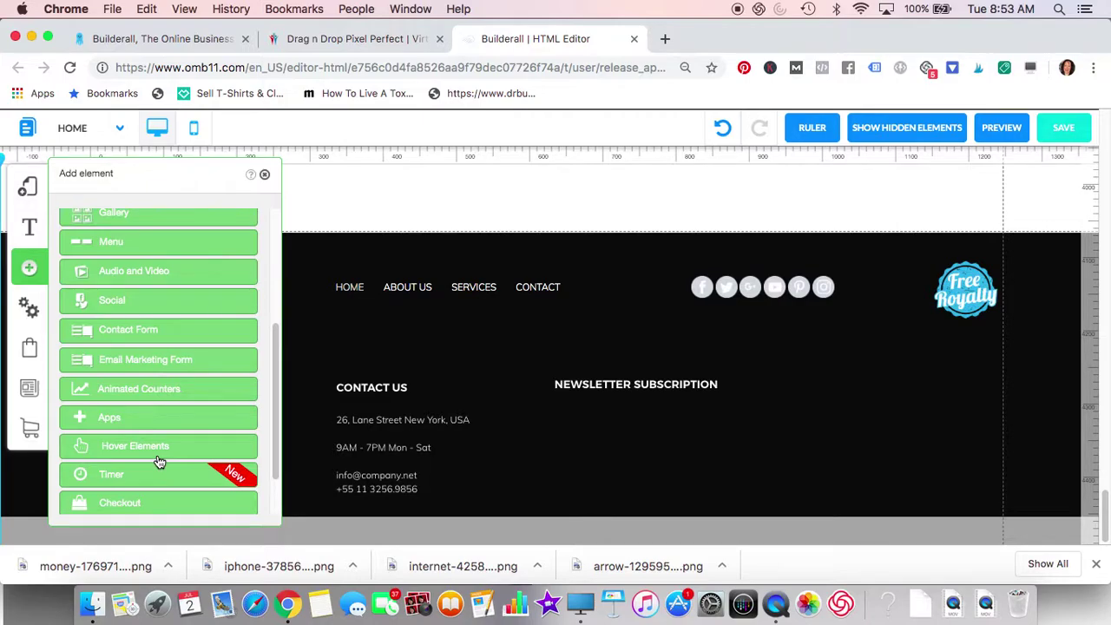
pyautogui.scroll(6, 159, 462)
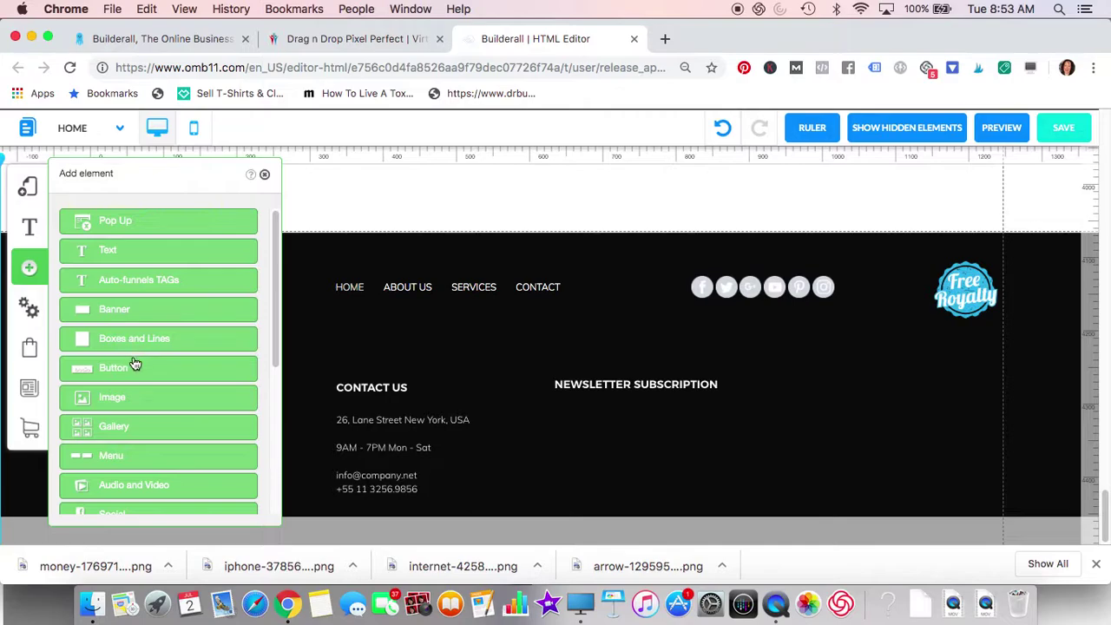
pyautogui.scroll(-3, 136, 372)
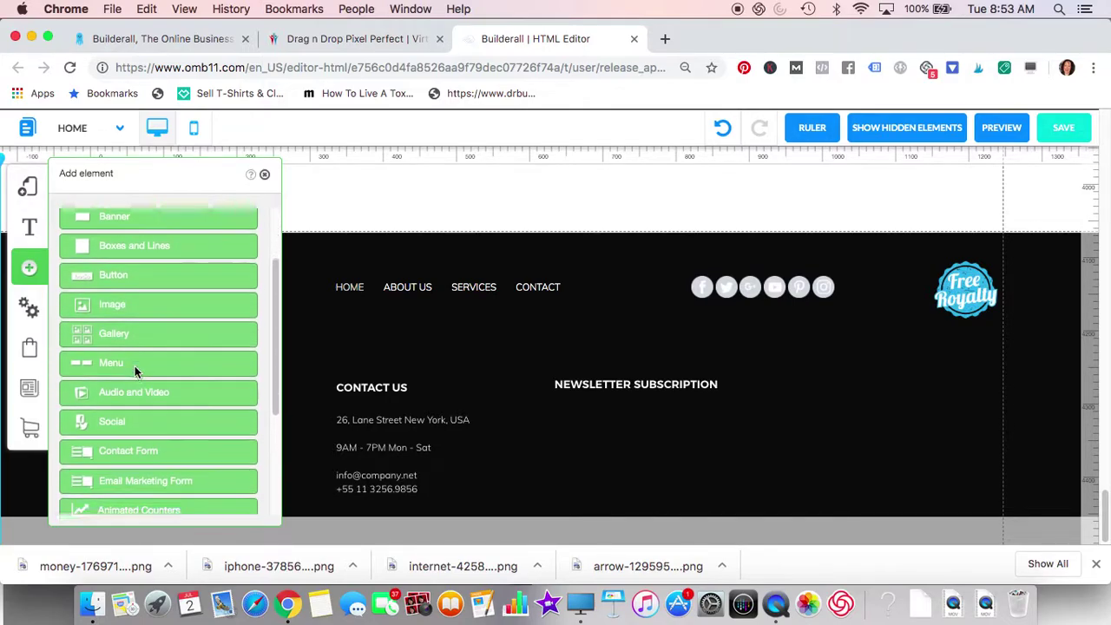
pyautogui.scroll(-2, 137, 372)
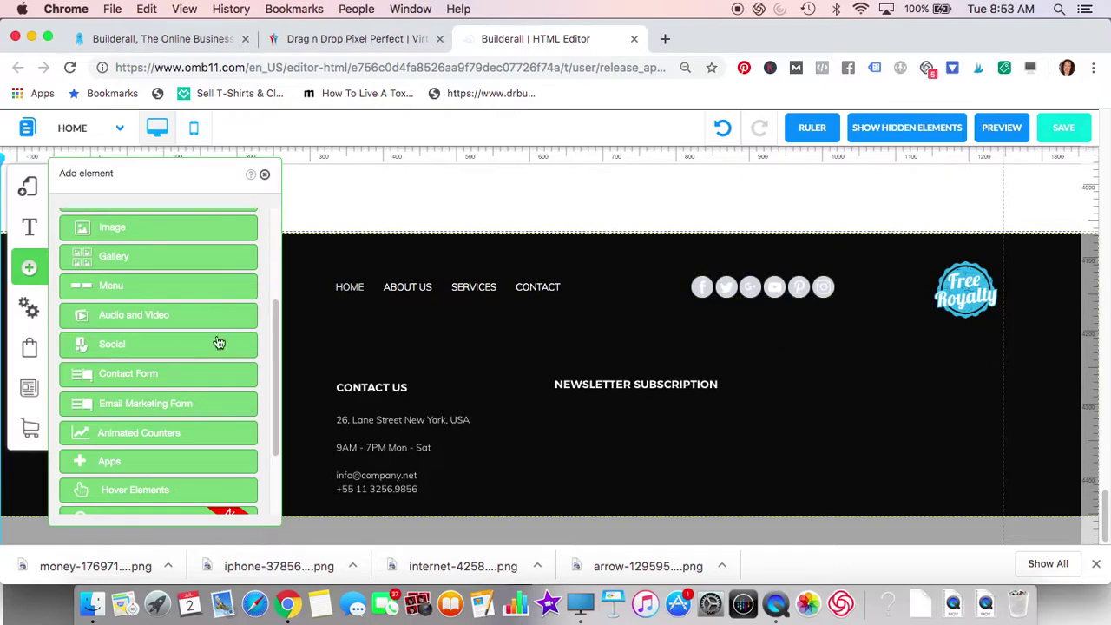
pyautogui.scroll(-2, 189, 417)
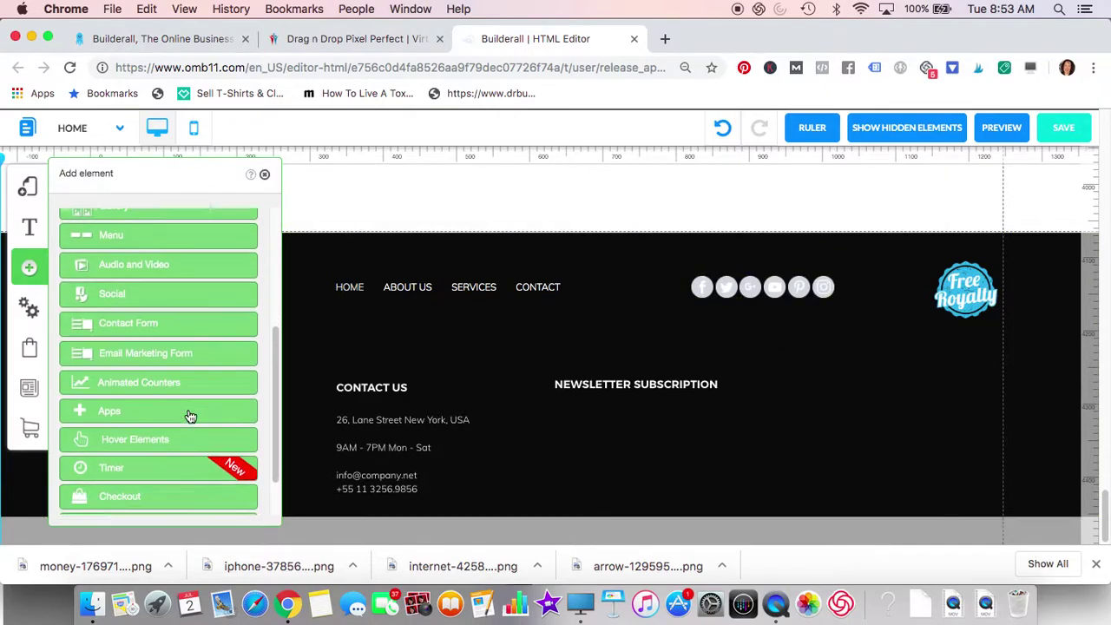
pyautogui.scroll(-1, 191, 417)
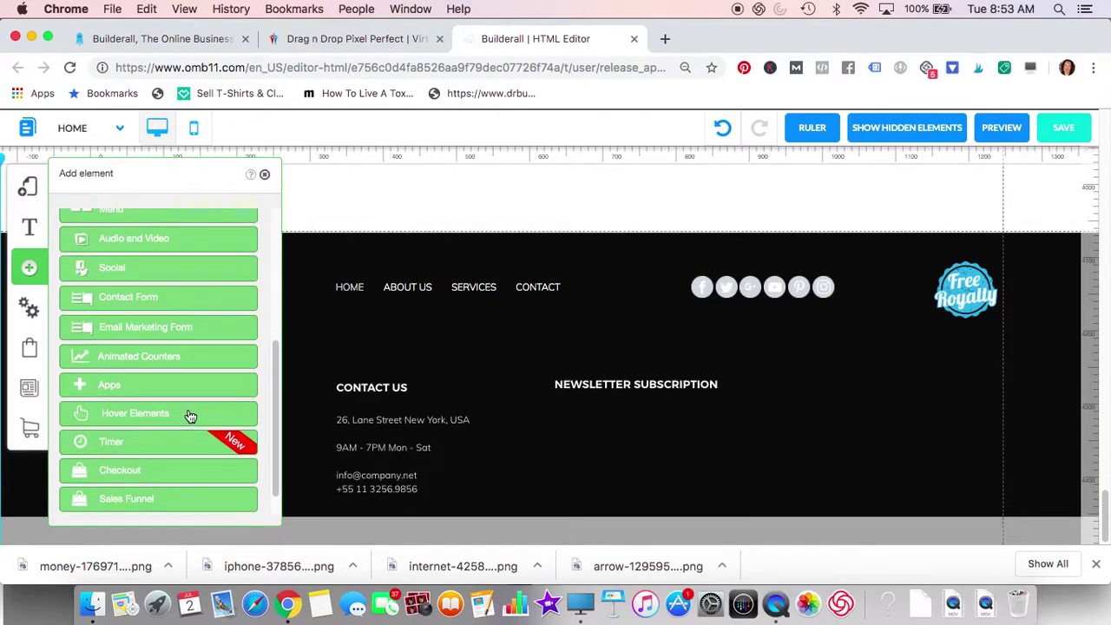
pyautogui.scroll(-1, 190, 417)
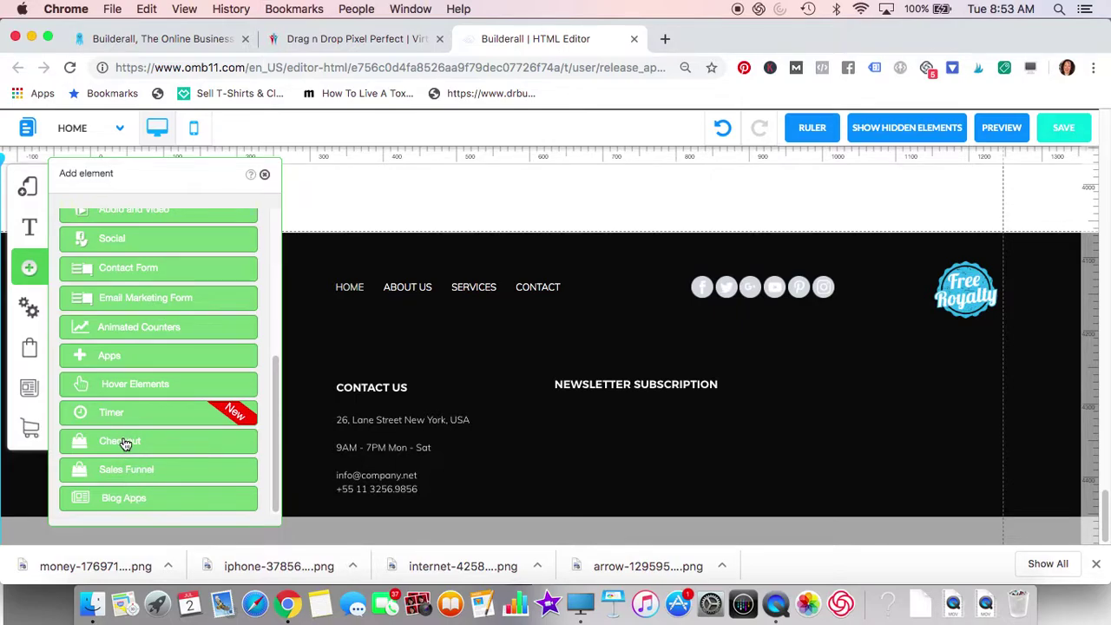
# - Browse the available Apps elements, including the PayPal button, HTML, Webinar, E-learning, GDPR App, Anchor, Shopify and OpenTable
pyautogui.click(119, 357)
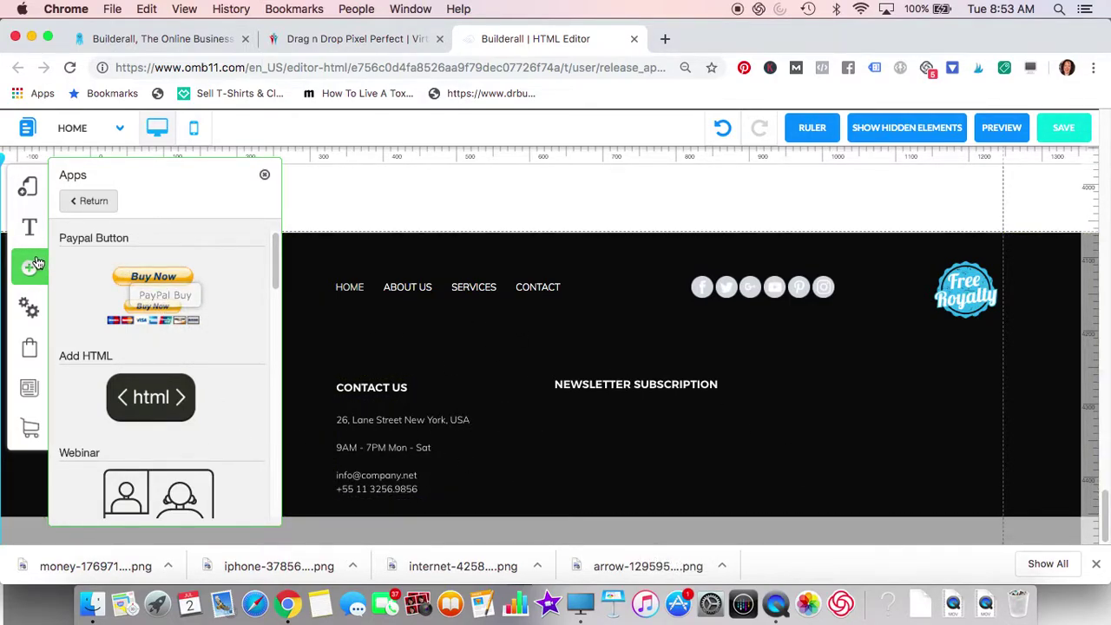
pyautogui.scroll(-3, 119, 292)
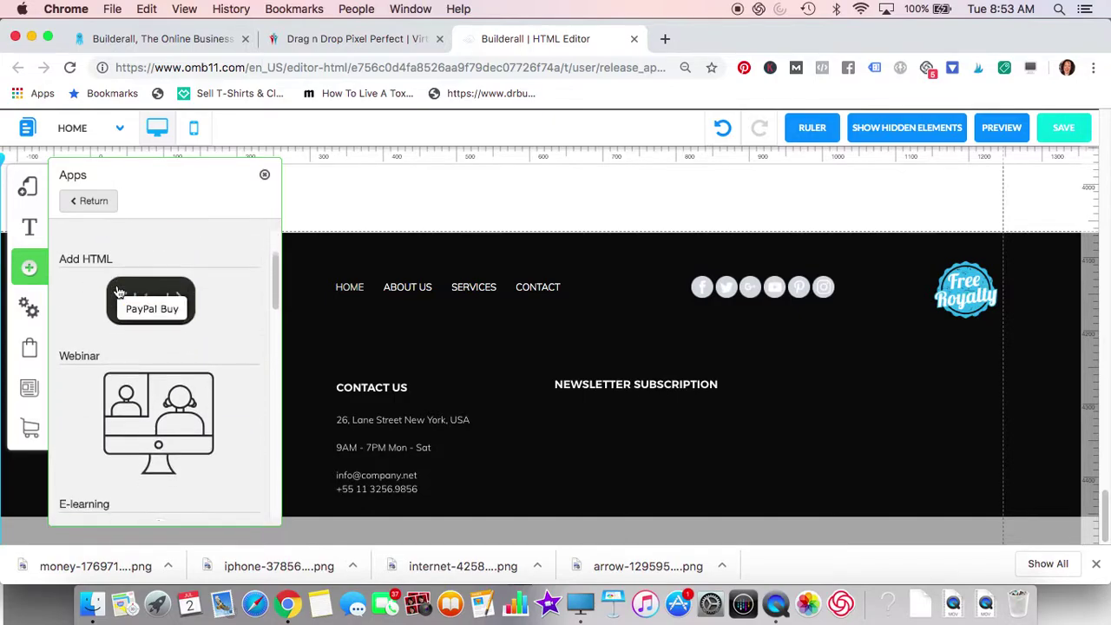
pyautogui.scroll(-1, 118, 292)
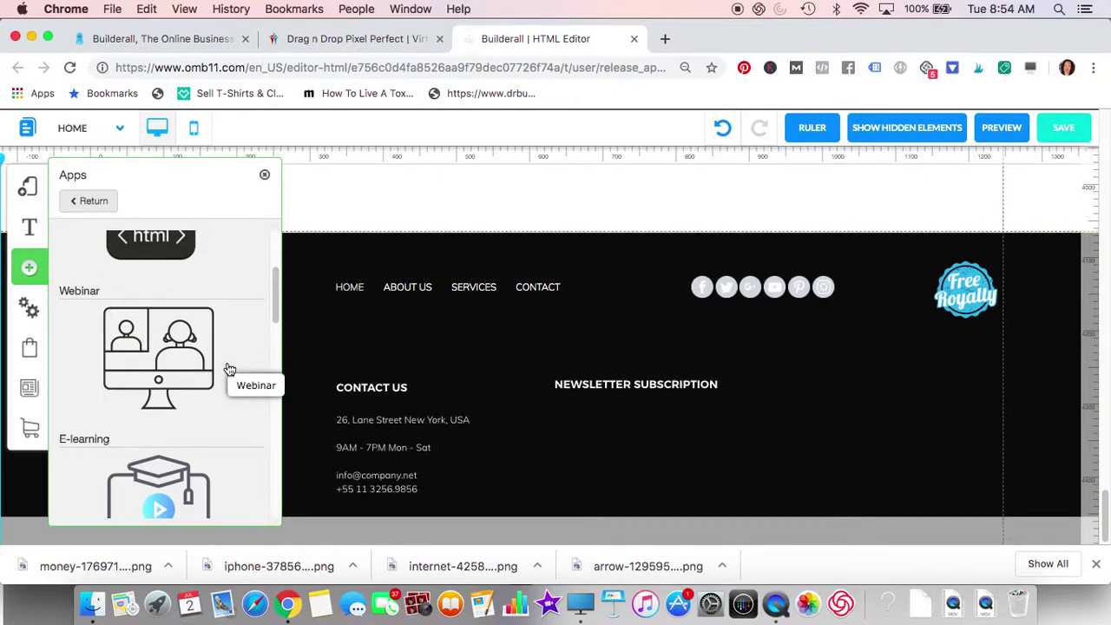
pyautogui.scroll(-5, 162, 361)
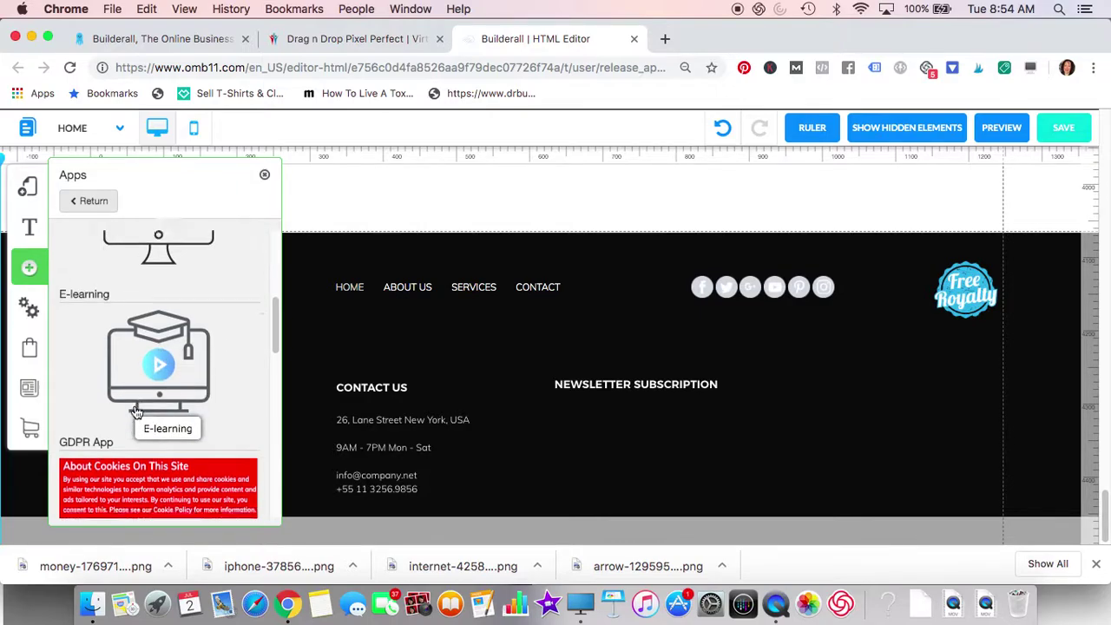
pyautogui.scroll(-2, 135, 408)
pyautogui.scroll(-3, 134, 405)
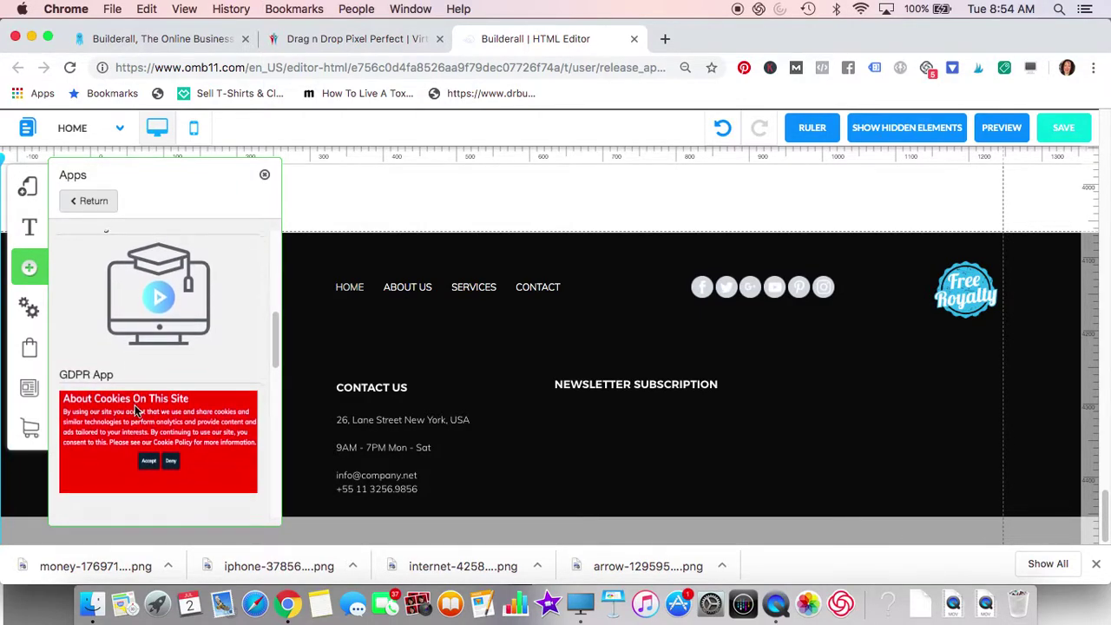
pyautogui.moveTo(136, 413); pyautogui.dragTo(148, 367)
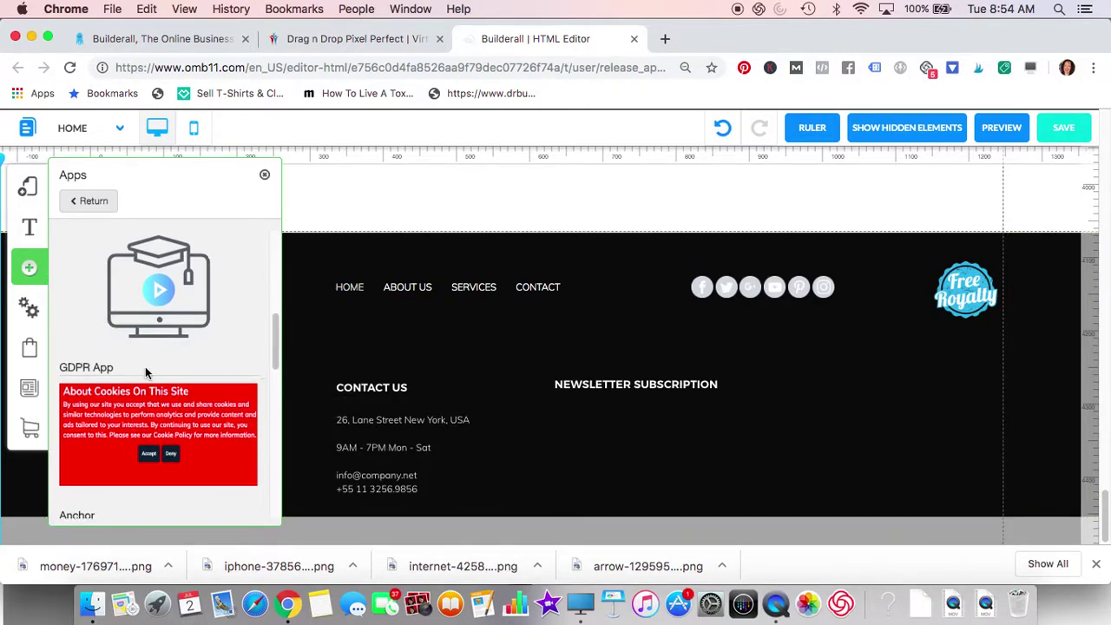
pyautogui.scroll(-8, 145, 367)
pyautogui.scroll(-5, 146, 372)
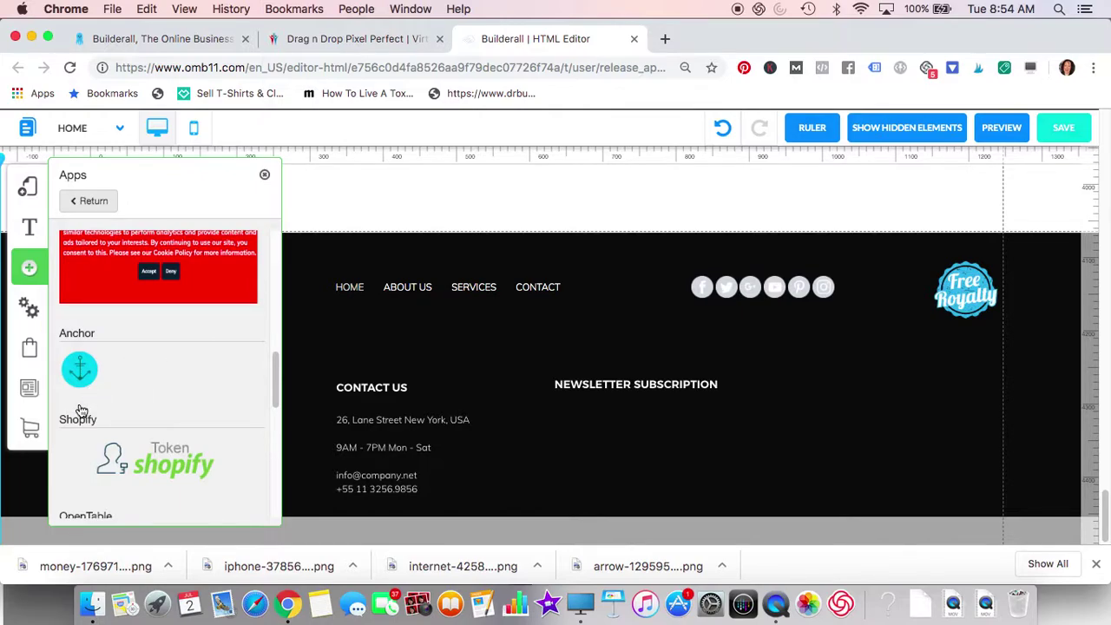
pyautogui.scroll(-7, 79, 403)
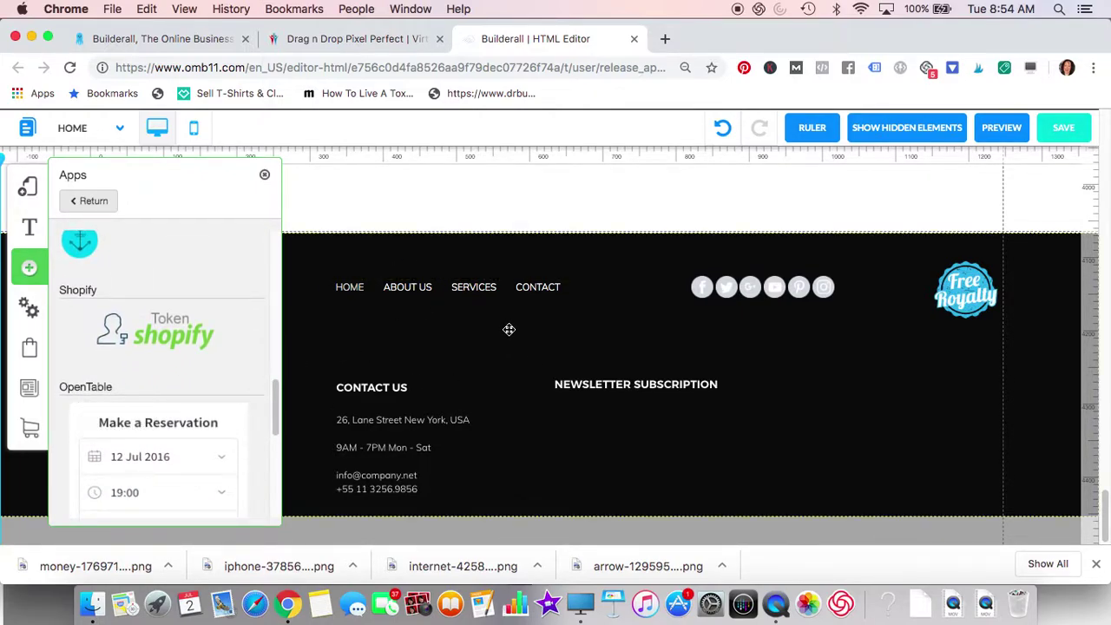
pyautogui.scroll(-8, 111, 462)
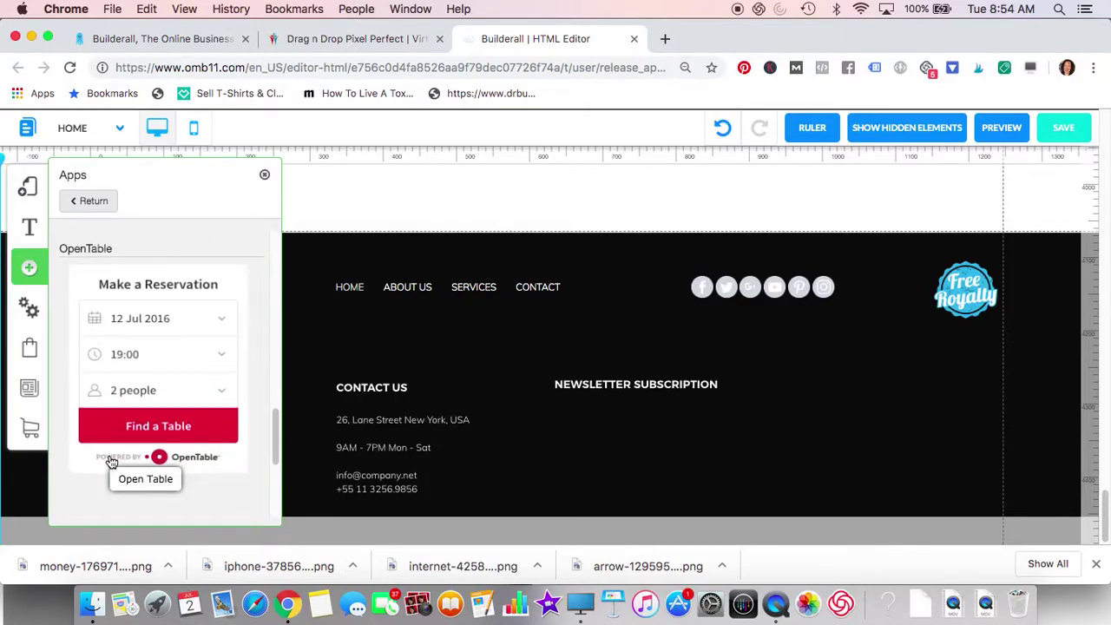
pyautogui.scroll(15, 111, 462)
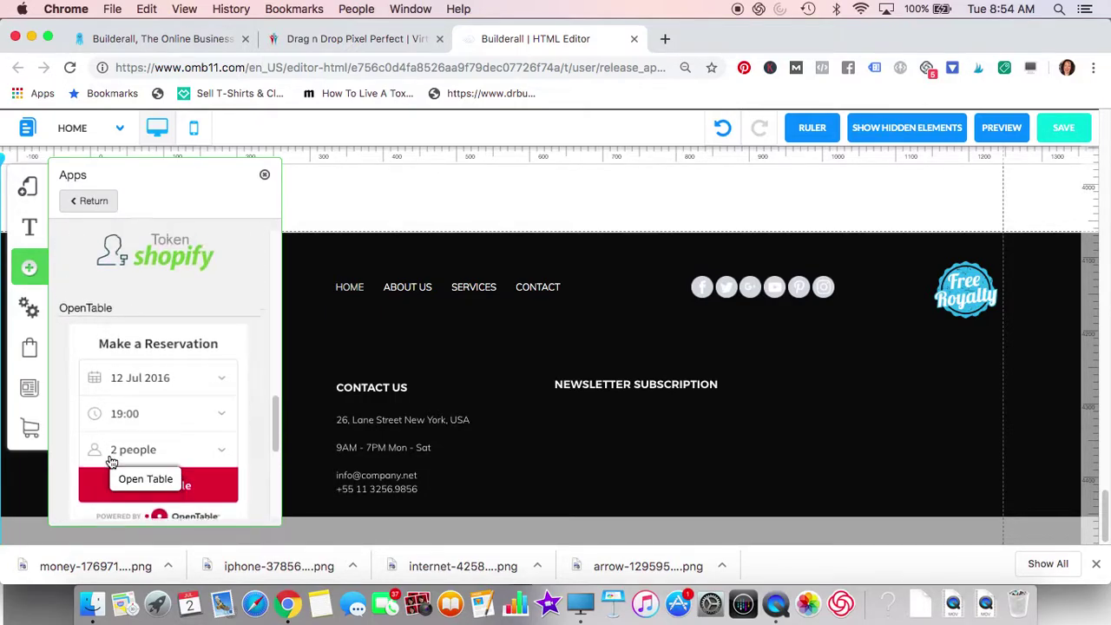
pyautogui.scroll(9, 111, 461)
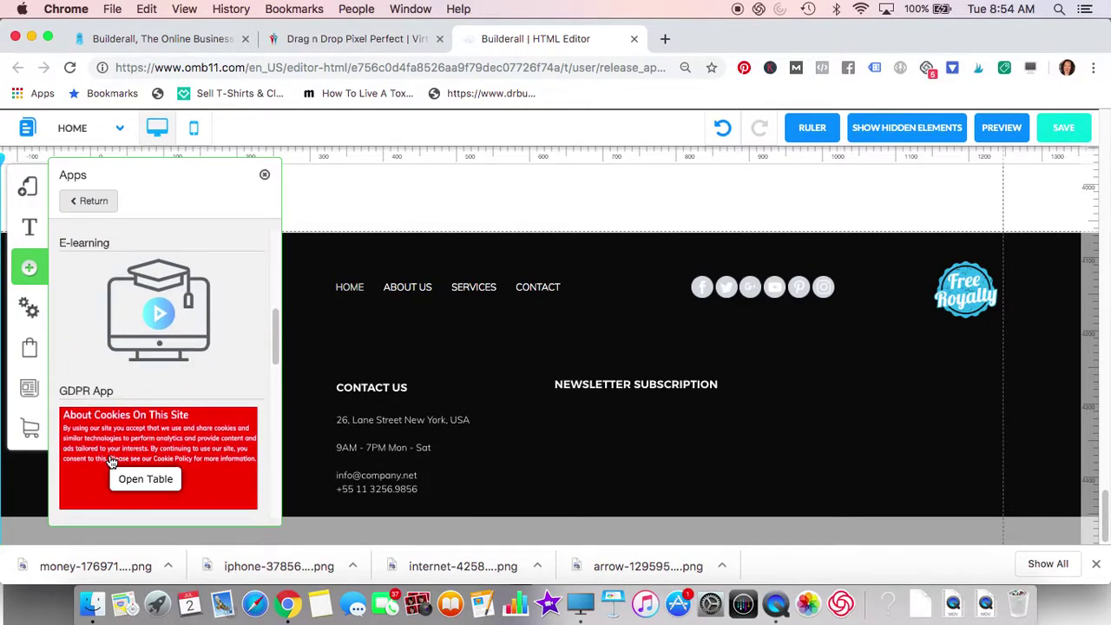
# - Add the "Get Your Free Stuff Today" opt-in form from the Email Marketing Form templates, place it in the black footer, and narrow it
pyautogui.click(32, 272)
pyautogui.click(32, 272)
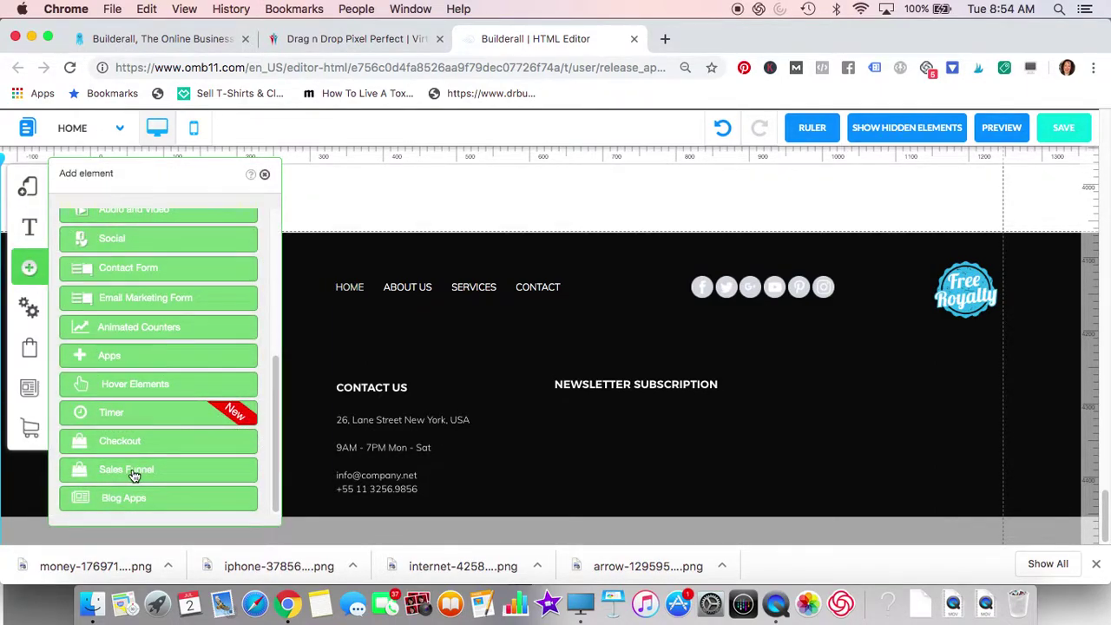
pyautogui.click(121, 297)
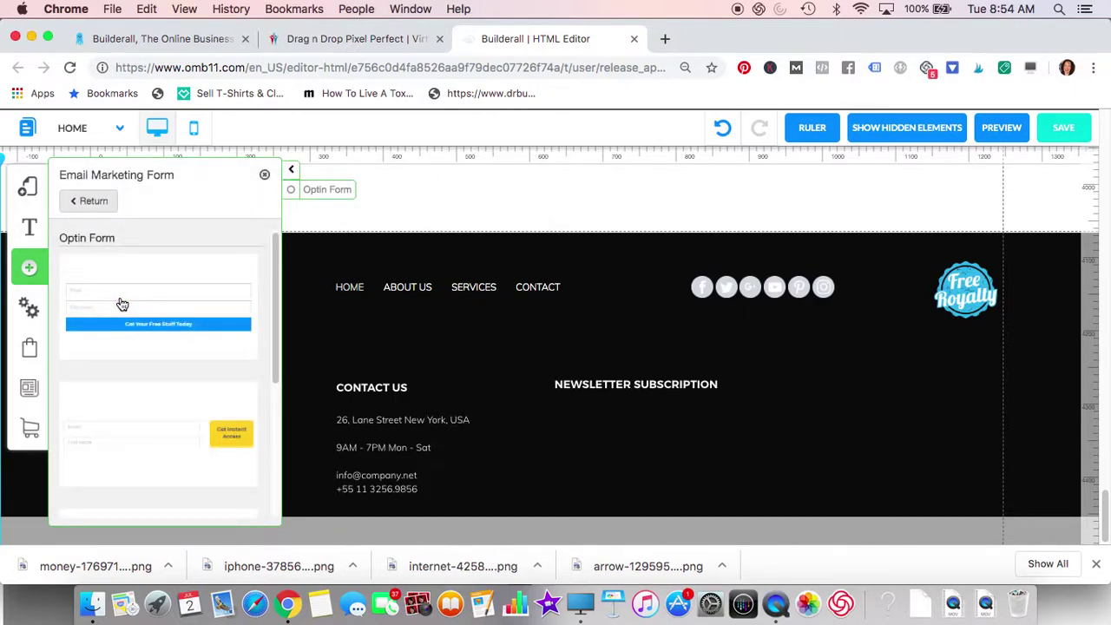
pyautogui.click(156, 325)
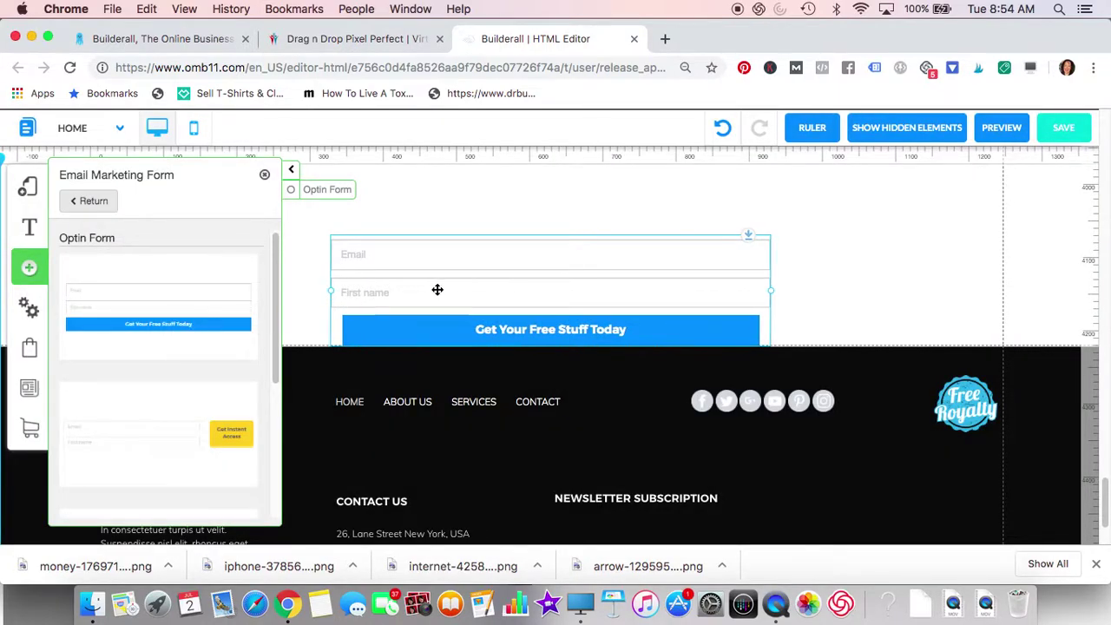
pyautogui.moveTo(437, 290); pyautogui.dragTo(744, 437)
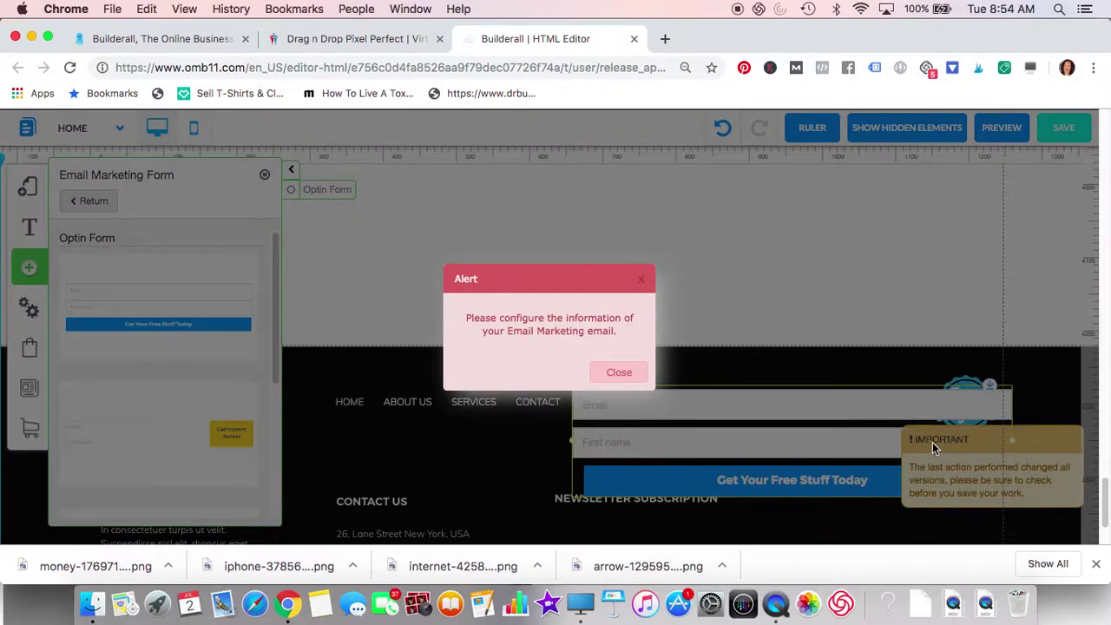
pyautogui.click(618, 373)
pyautogui.click(663, 409)
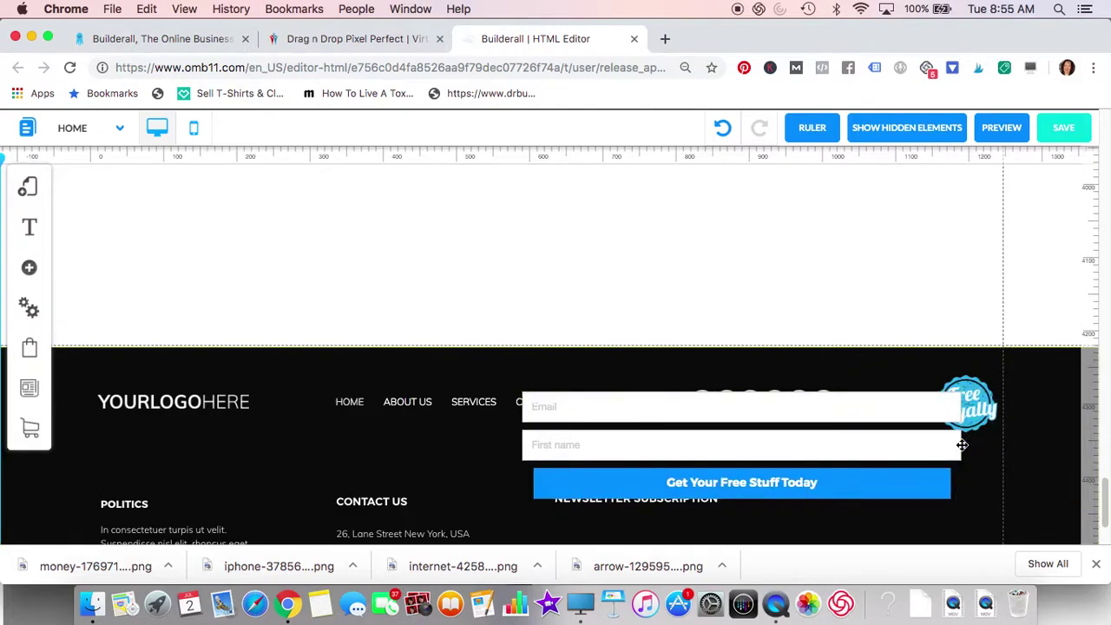
pyautogui.click(921, 446)
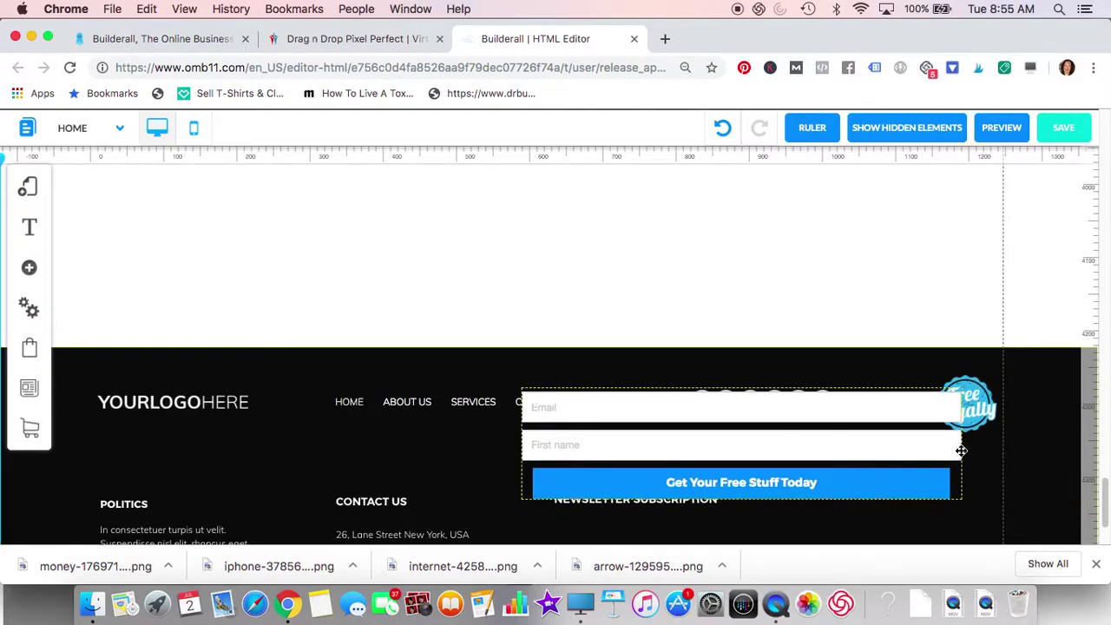
pyautogui.moveTo(955, 446); pyautogui.dragTo(873, 491)
# - Move the NEWSLETTER SUBSCRIPTION heading directly above the opt-in form and delete the Free Royalty badge from the footer
pyautogui.click(614, 506)
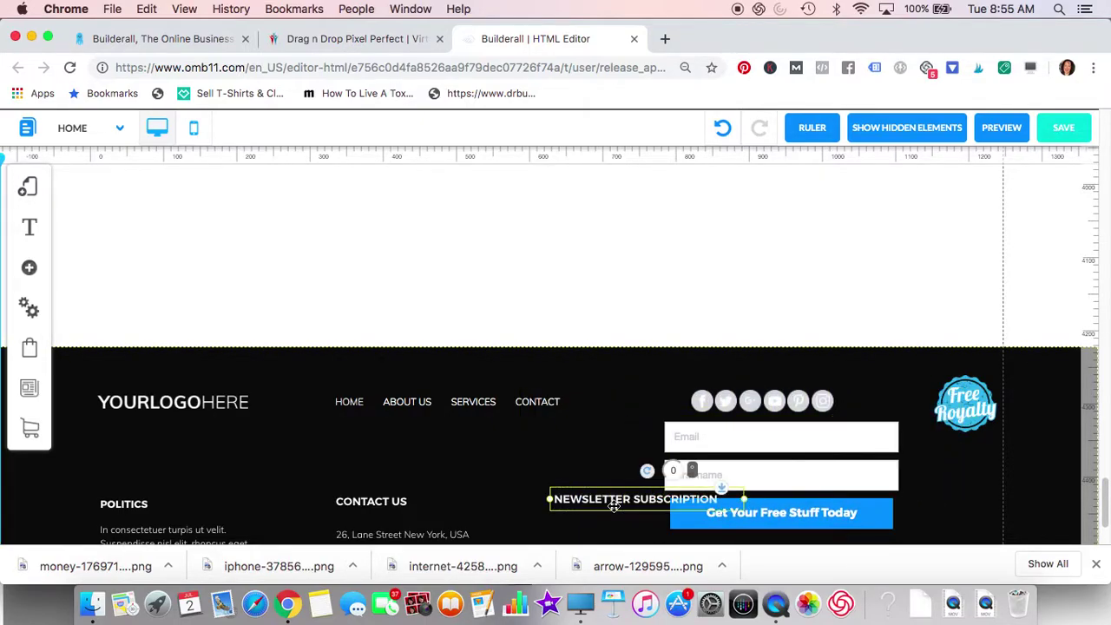
pyautogui.moveTo(614, 506); pyautogui.dragTo(742, 412)
pyautogui.click(973, 407)
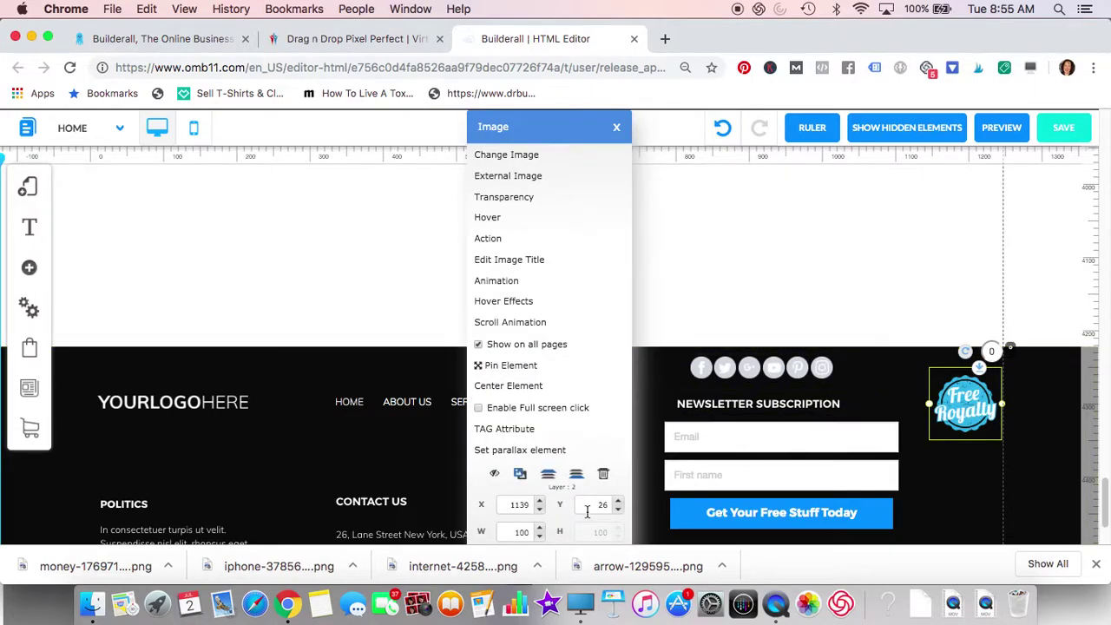
pyautogui.click(602, 476)
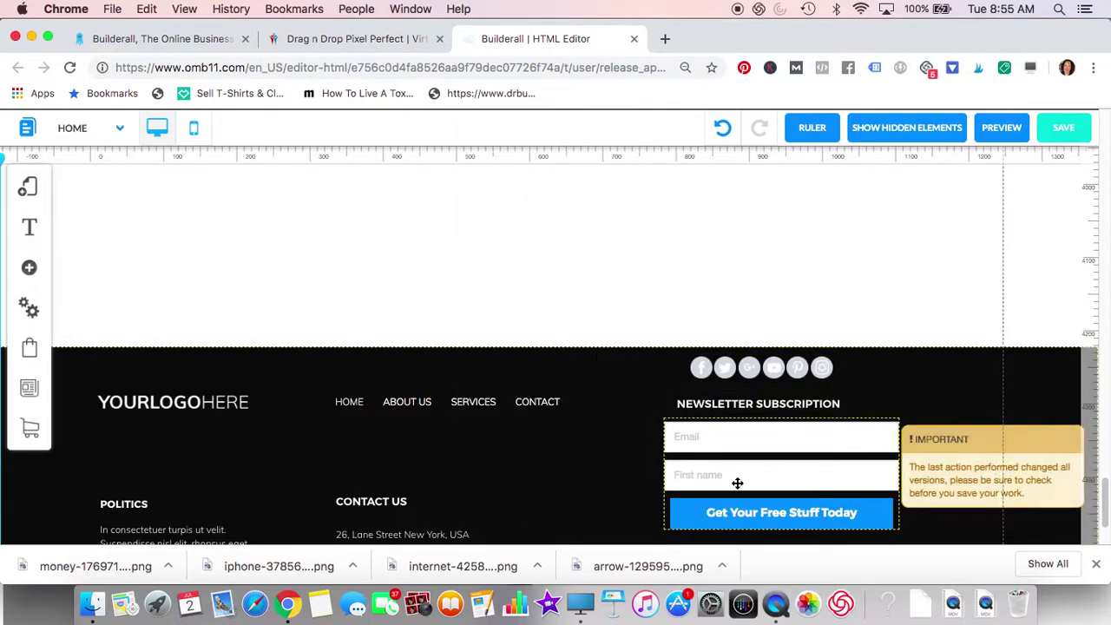
# - View the opt-in form's email marketing platform choices and the MailingBoss lists, and close them without selecting a list
pyautogui.click(737, 483)
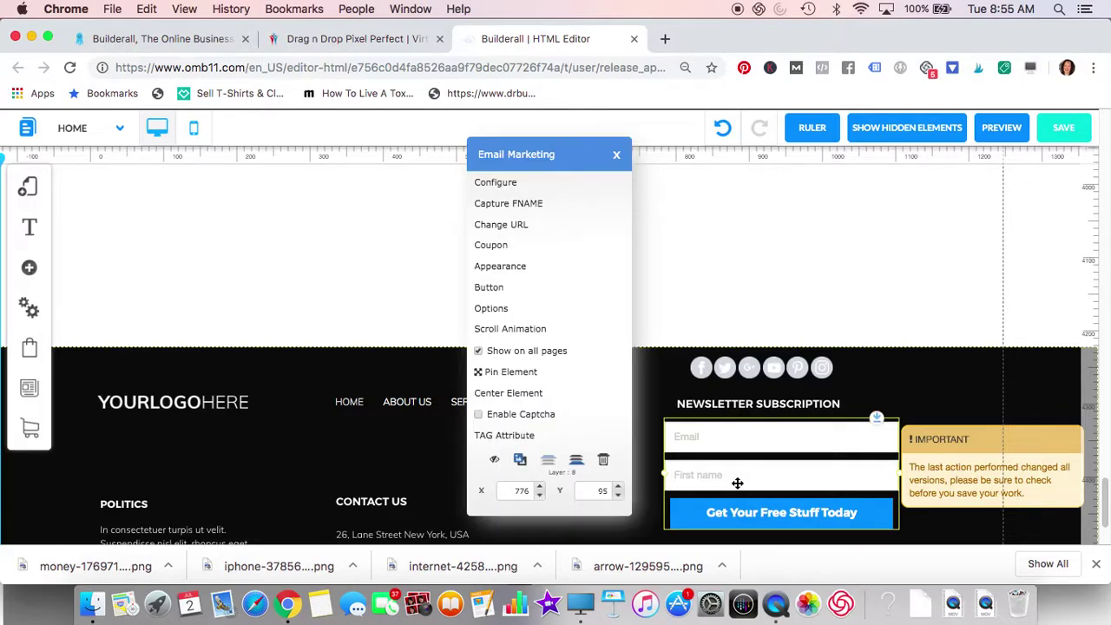
pyautogui.click(489, 184)
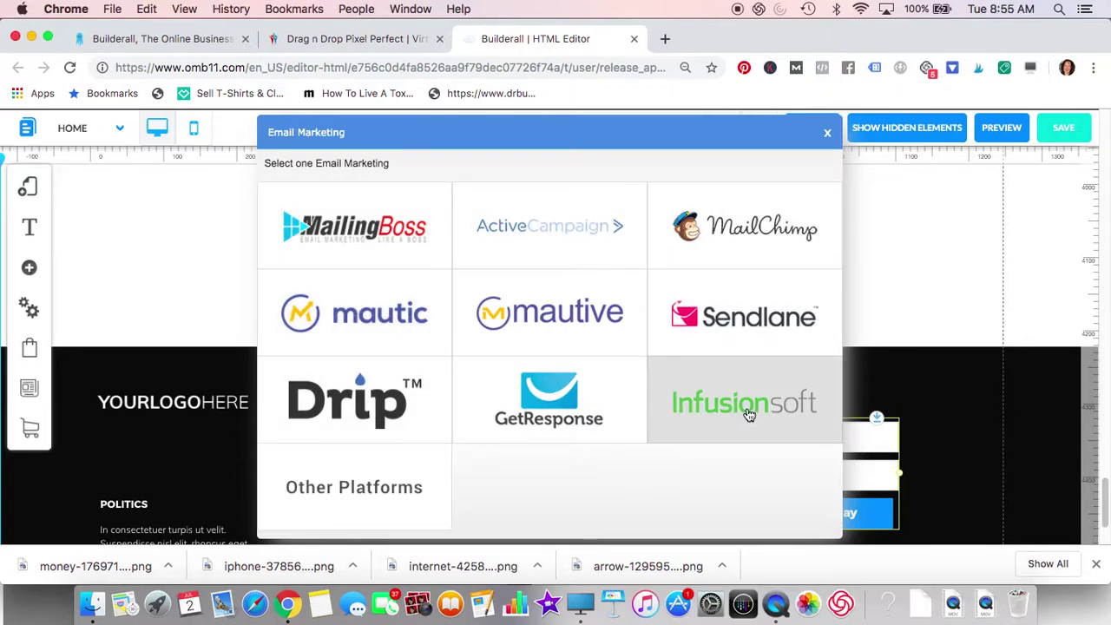
pyautogui.click(344, 236)
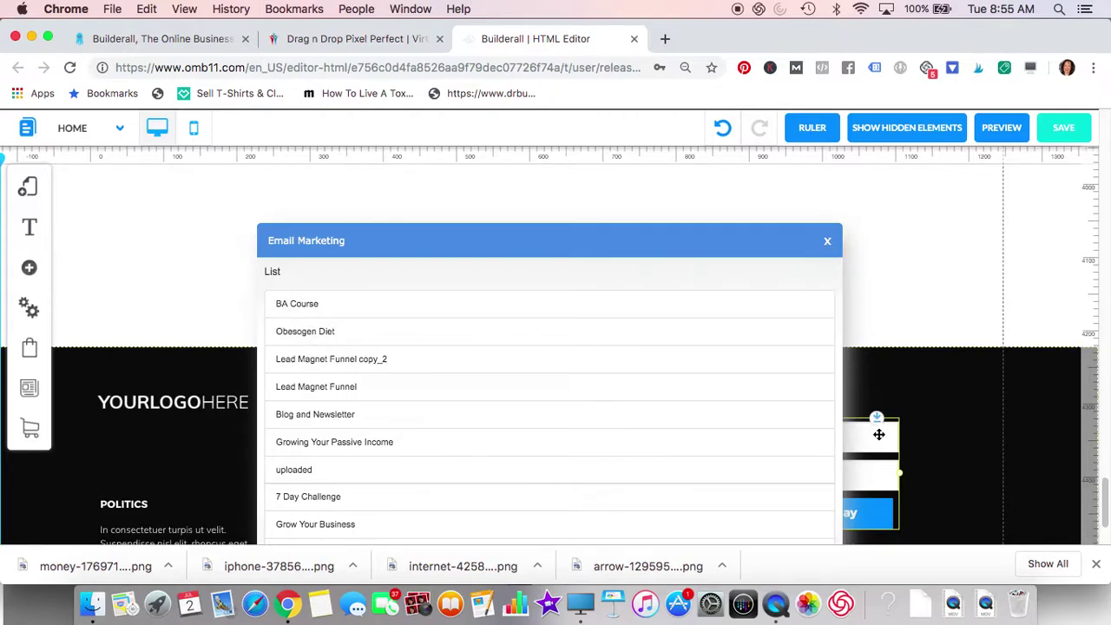
pyautogui.click(829, 241)
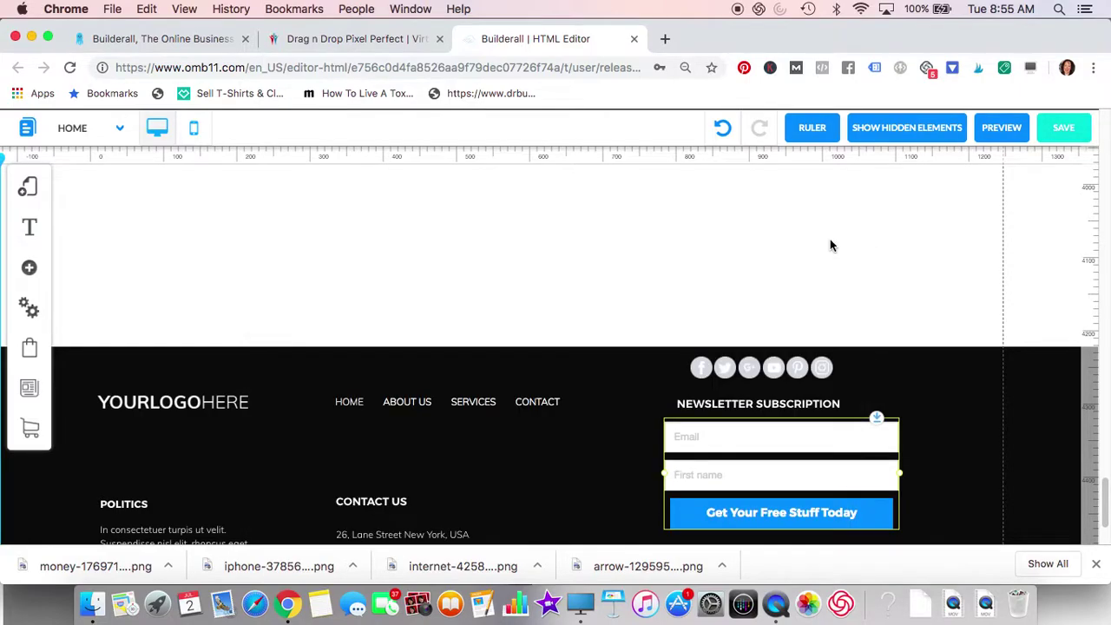
# - Shift the opt-in form slightly down and to the left beneath the NEWSLETTER SUBSCRIPTION heading
pyautogui.click(773, 435)
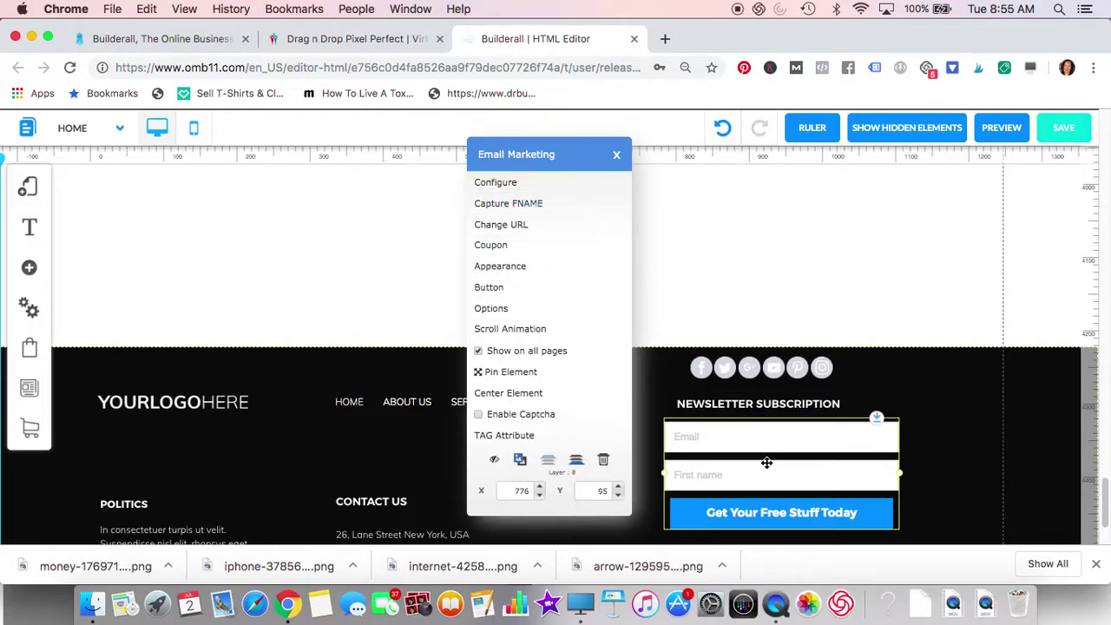
pyautogui.moveTo(777, 461); pyautogui.dragTo(761, 469)
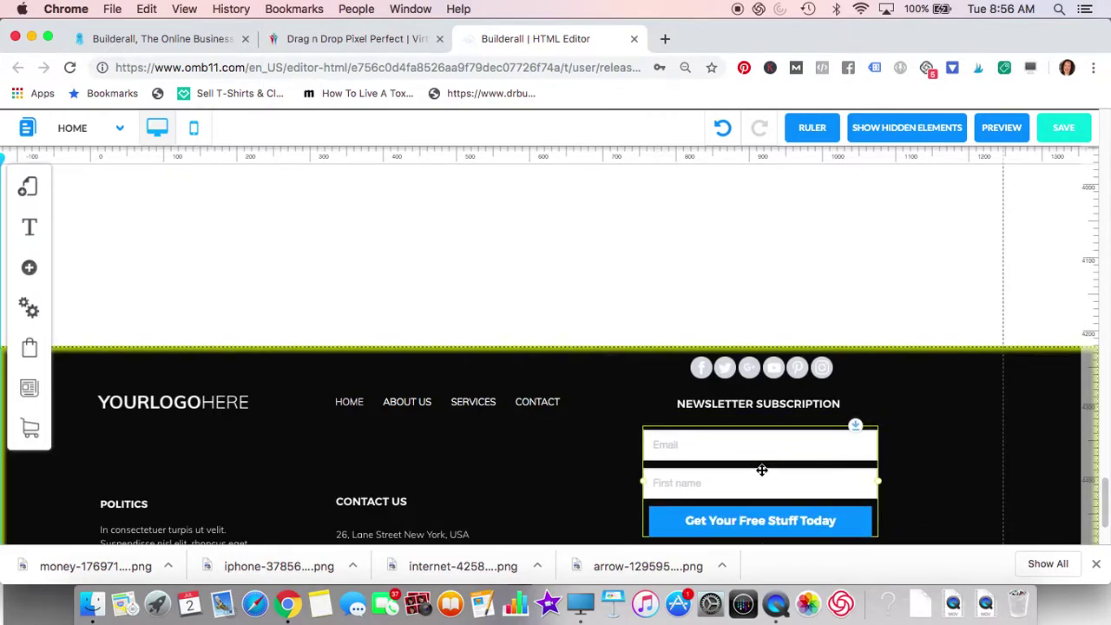
pyautogui.scroll(-2, 738, 337)
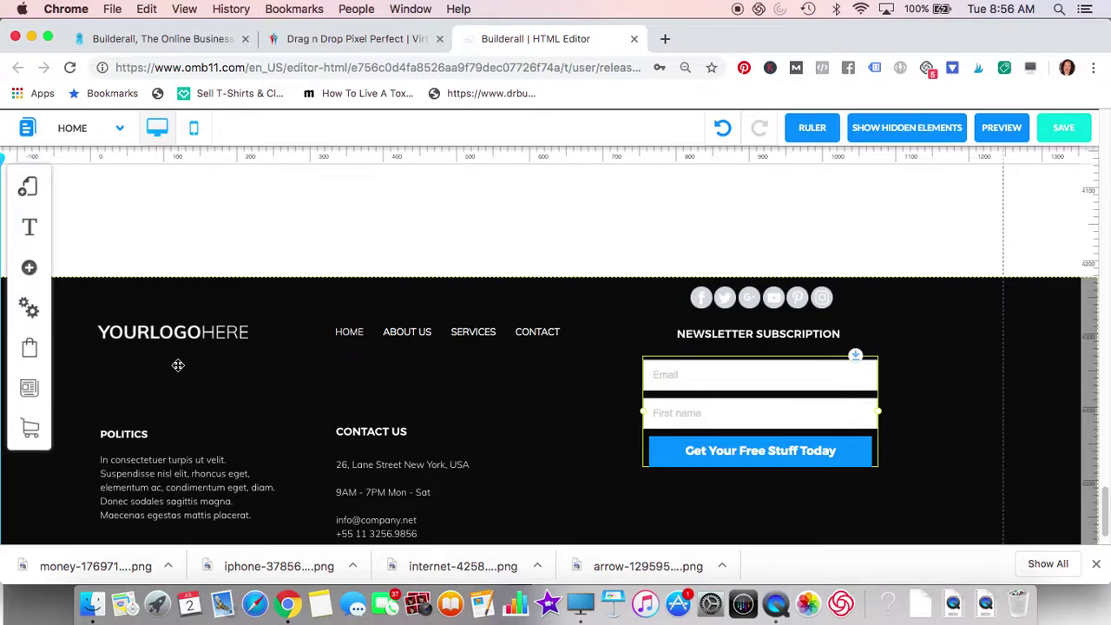
pyautogui.scroll(-1, 178, 364)
pyautogui.scroll(15, 466, 399)
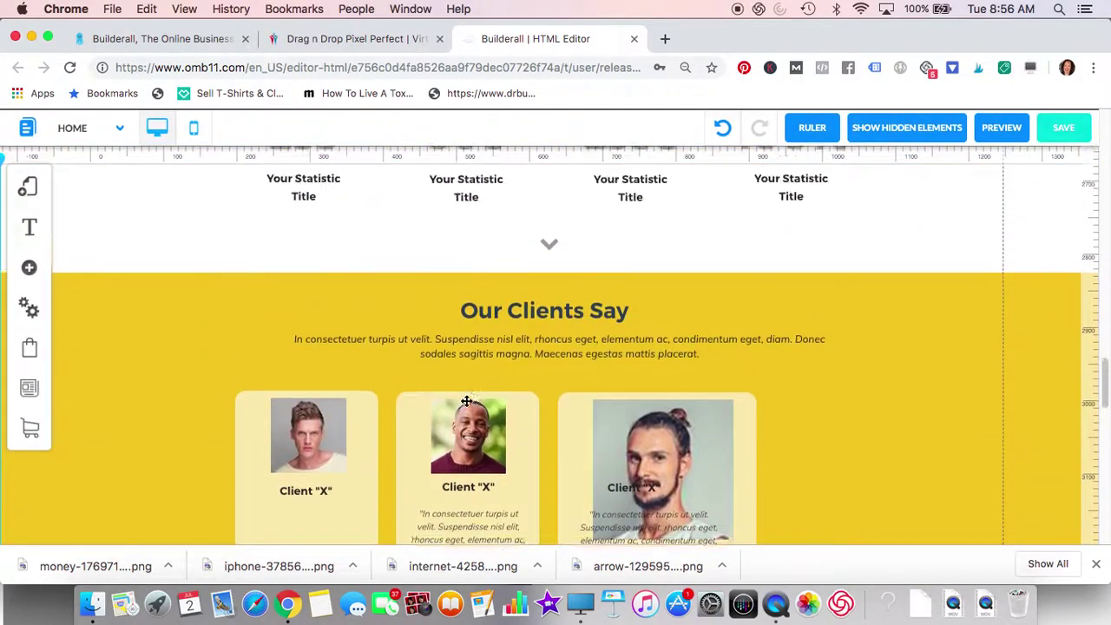
# - Move the driver photo in the "Write Here a Title About You." section up and left, clear of the text and aligned with the title
pyautogui.scroll(20, 466, 400)
pyautogui.scroll(-8, 466, 400)
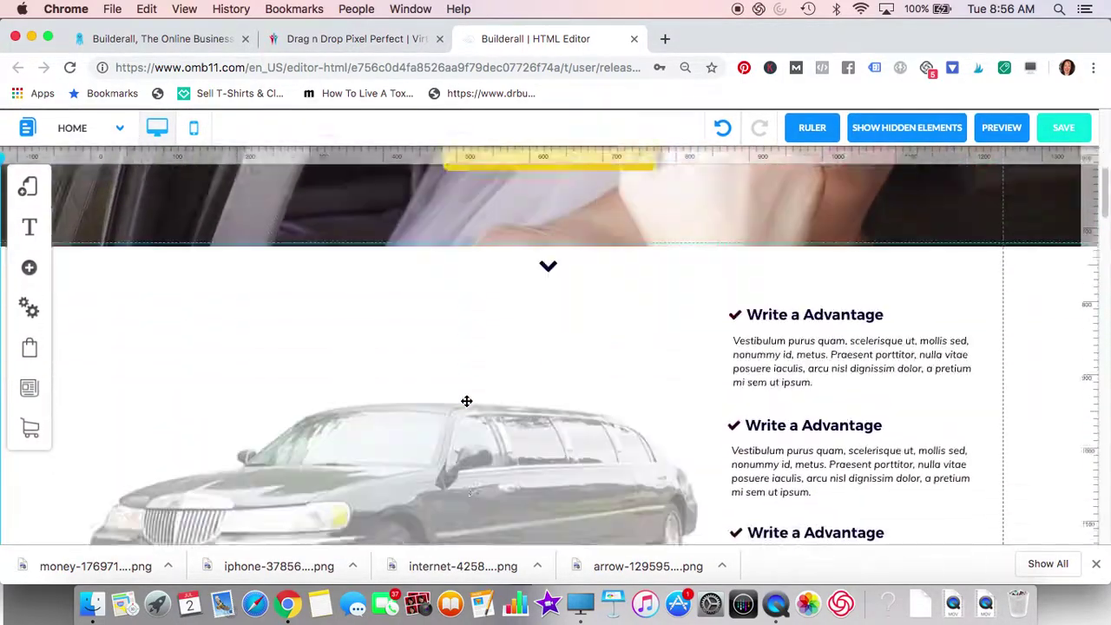
pyautogui.scroll(-10, 467, 400)
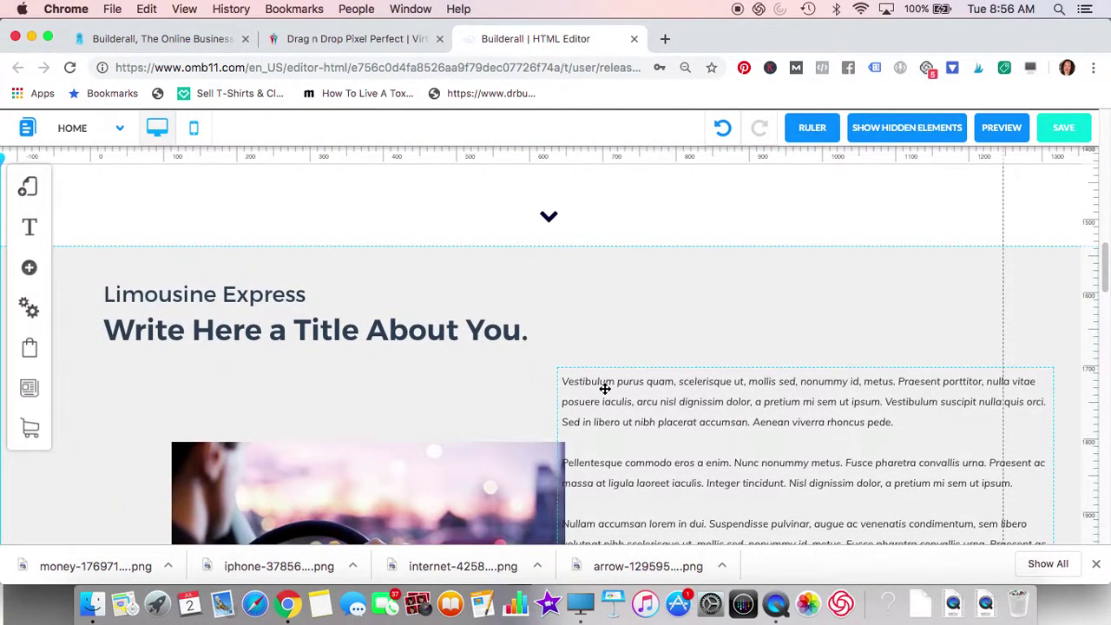
pyautogui.scroll(-4, 606, 389)
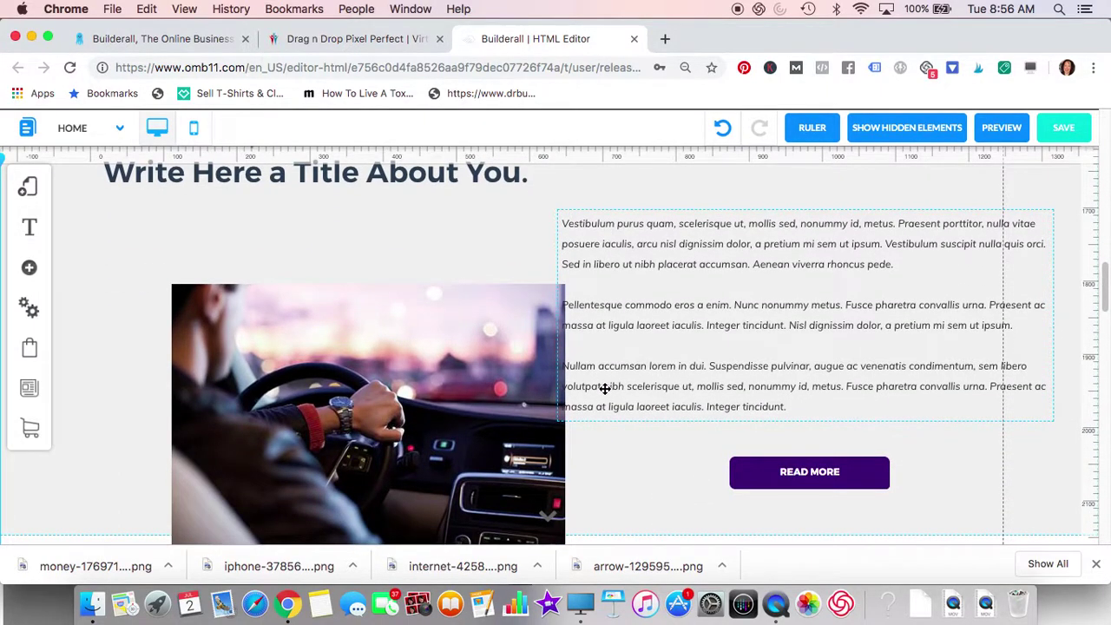
pyautogui.moveTo(525, 369); pyautogui.dragTo(464, 311)
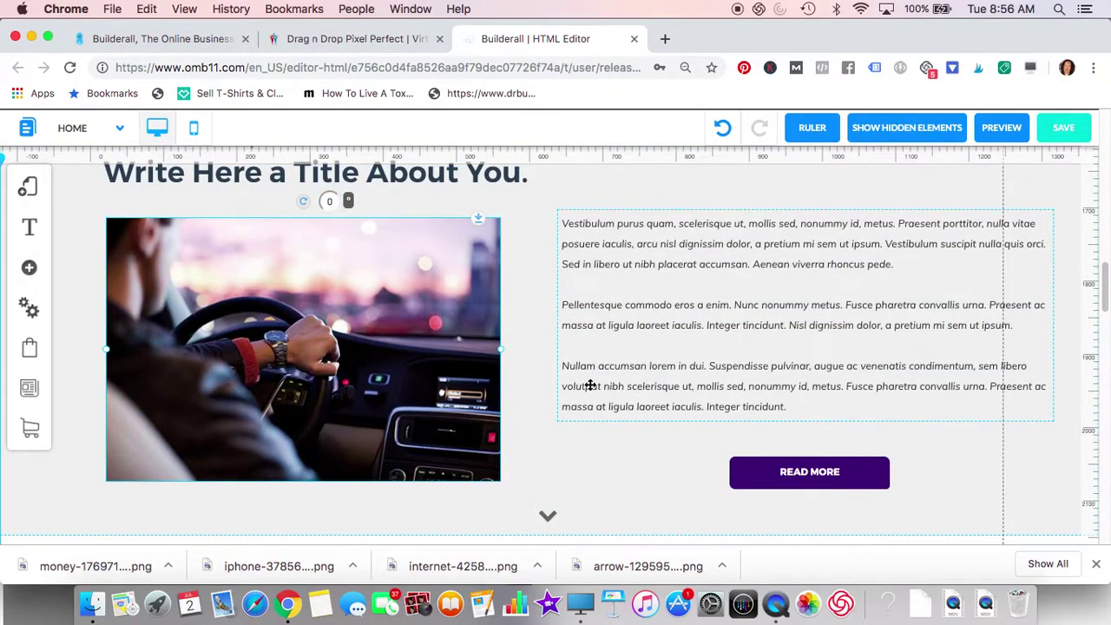
pyautogui.scroll(-15, 588, 385)
pyautogui.scroll(-15, 590, 384)
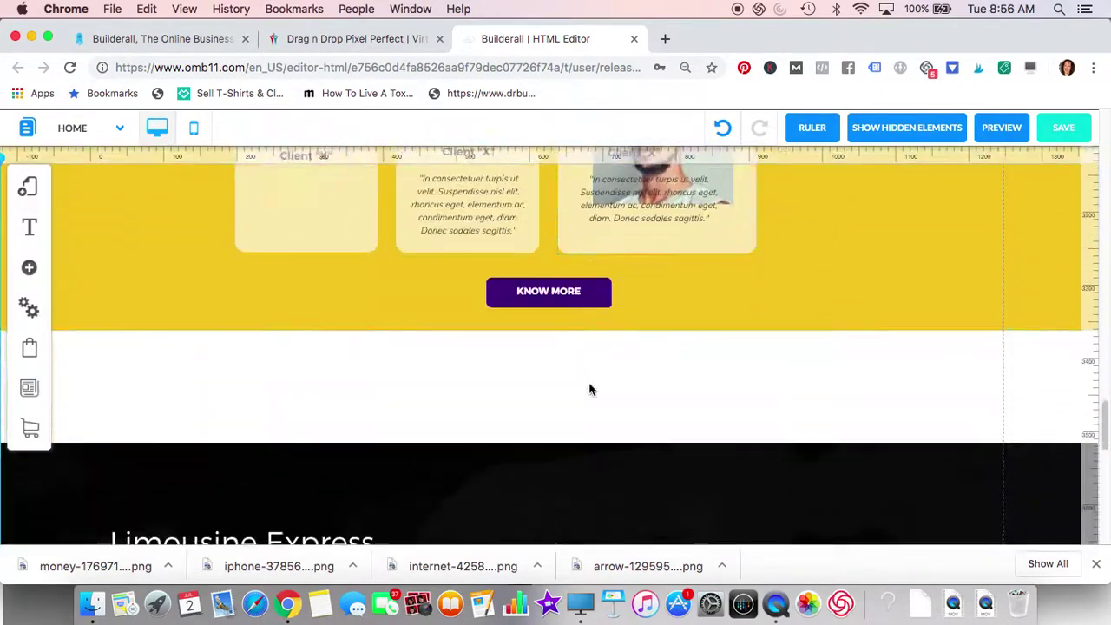
pyautogui.scroll(-3, 591, 385)
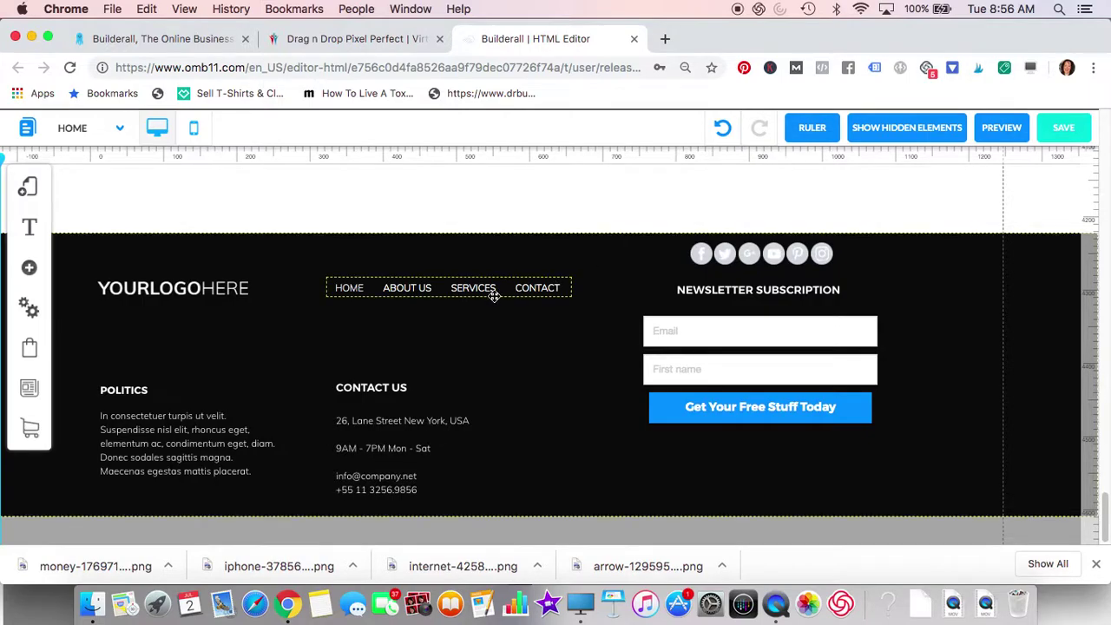
pyautogui.scroll(5, 495, 298)
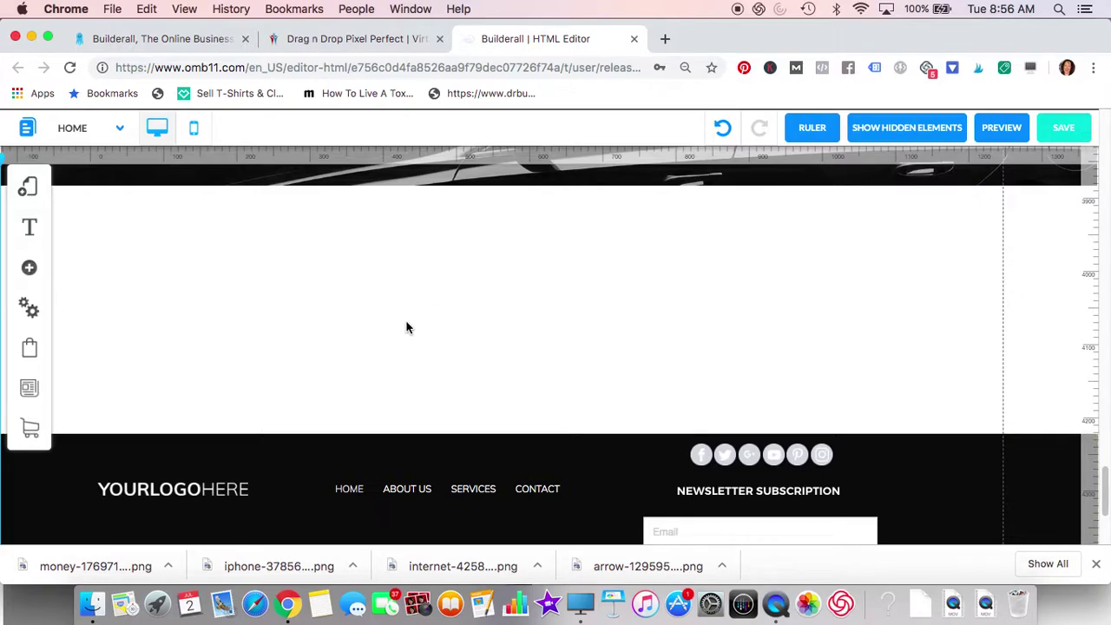